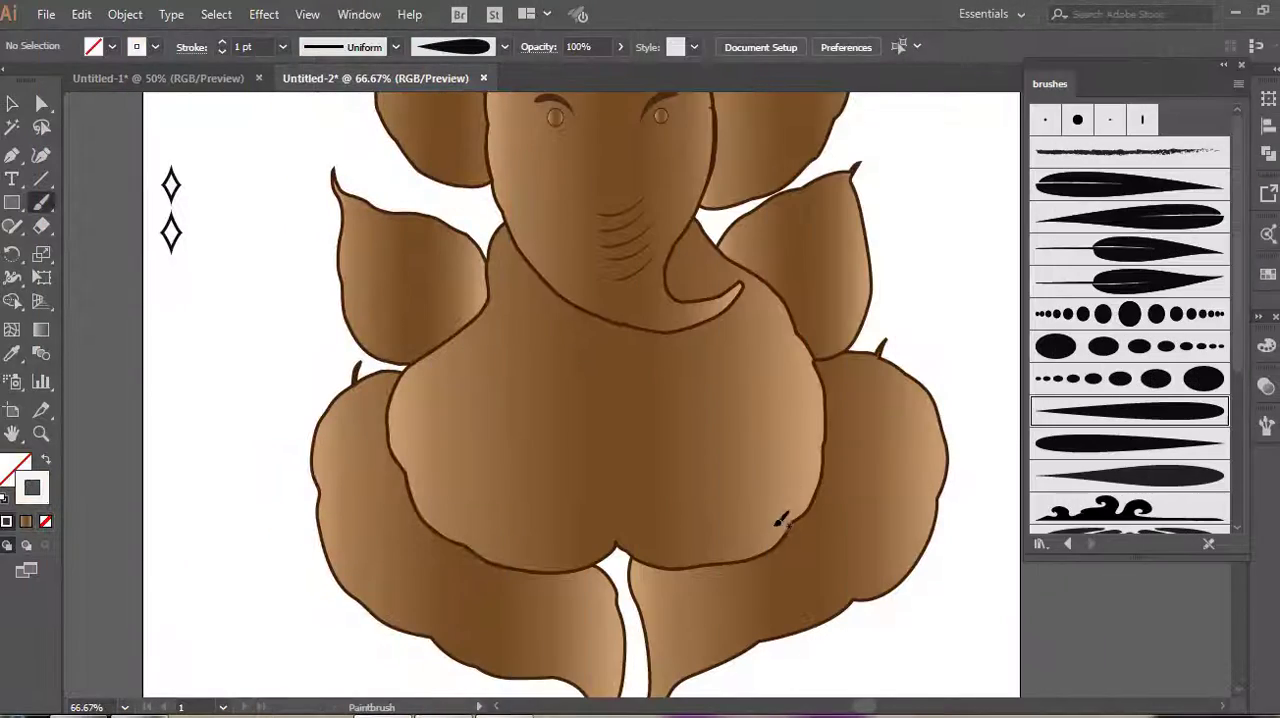
Paint white curling scrolls near the belly's lower edge and add 0.75 pt teardrop petals around the largest scroll
{"action": "scroll", "coordinate": [700, 542], "scroll_direction": "up", "scroll_amount": 1}
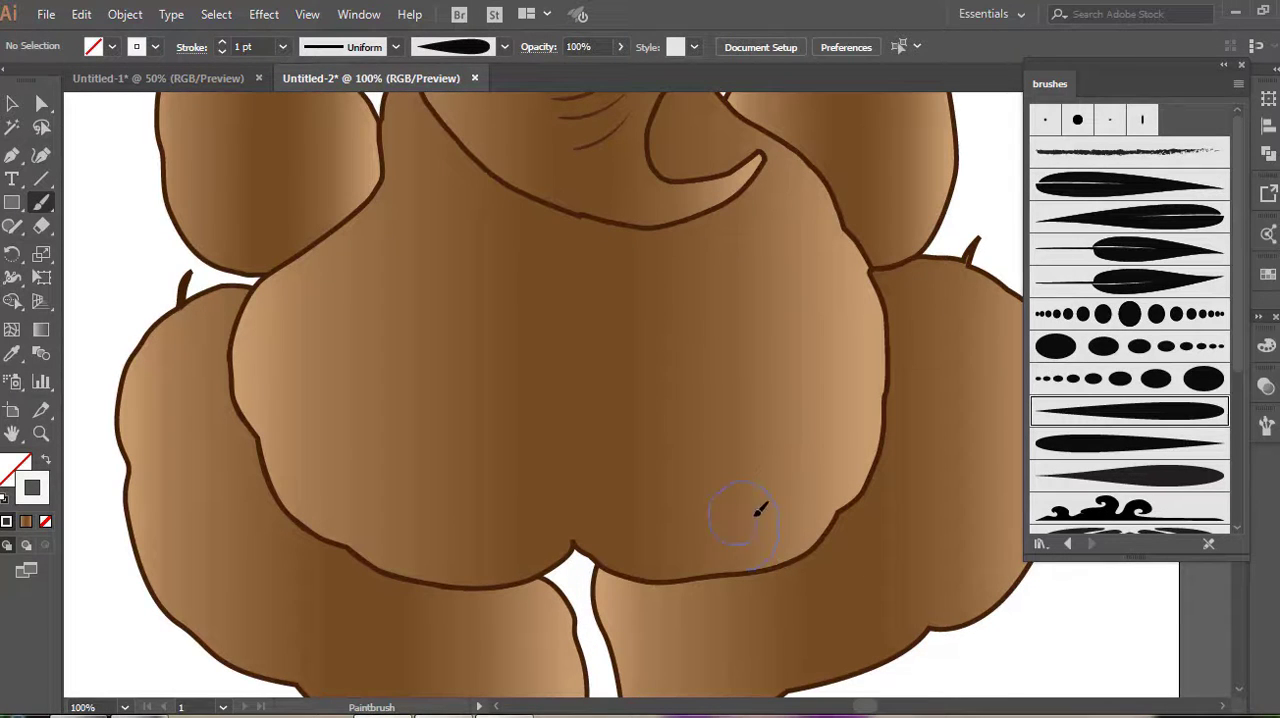
{"action": "left_click_drag", "start_coordinate": [760, 510], "coordinate": [745, 500]}
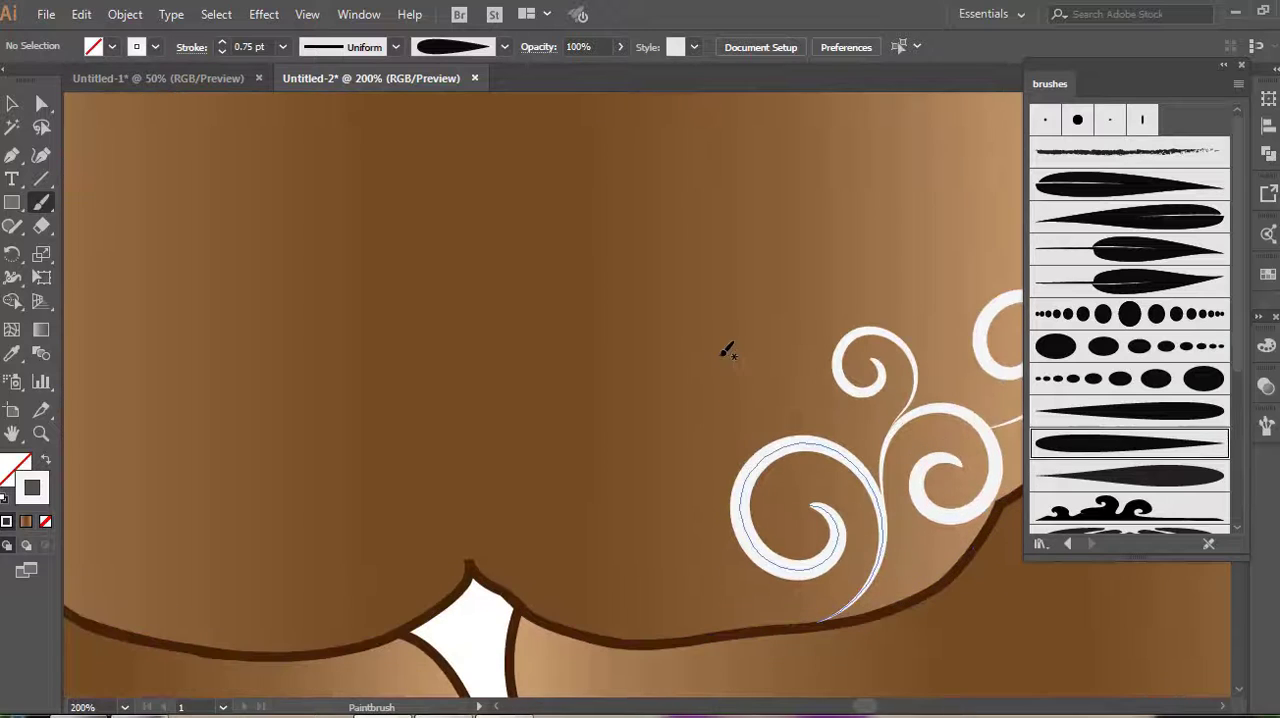
{"action": "left_click_drag", "start_coordinate": [745, 424], "coordinate": [753, 436]}
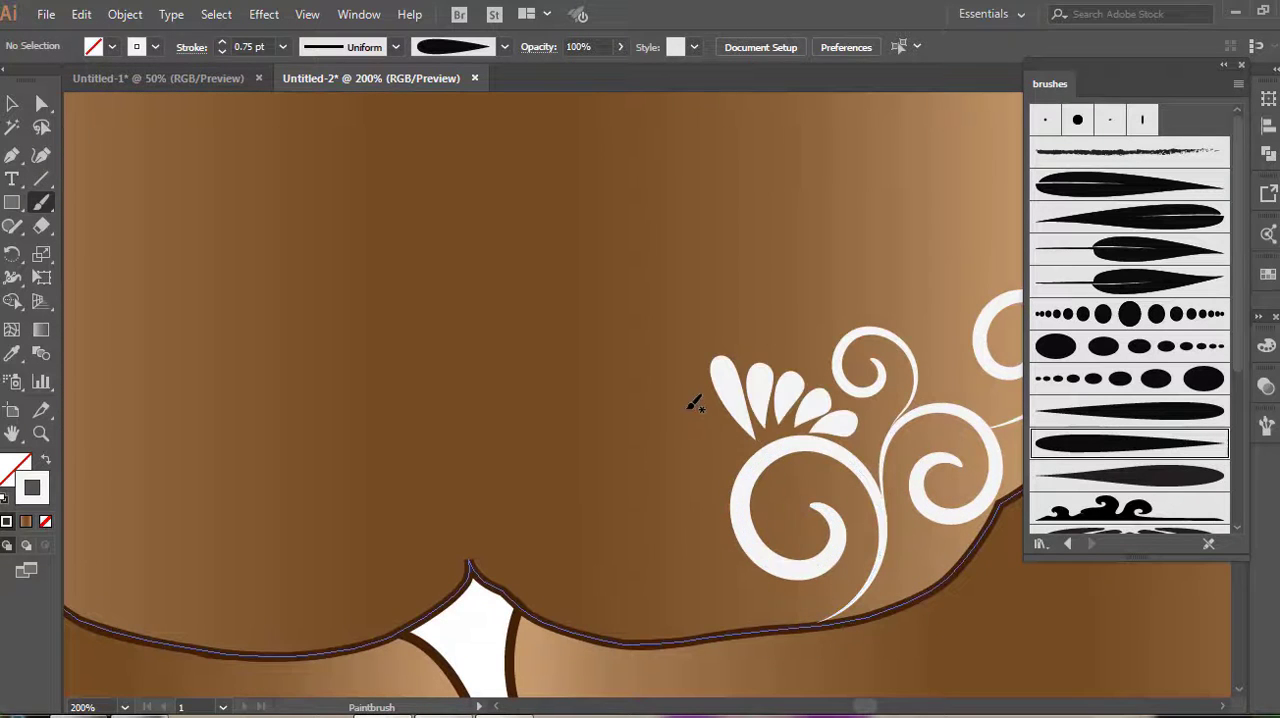
{"action": "mouse_move", "coordinate": [691, 404]}
{"action": "left_mouse_down"}
{"action": "mouse_move", "coordinate": [722, 416]}
{"action": "mouse_move", "coordinate": [719, 472]}
{"action": "left_mouse_up"}
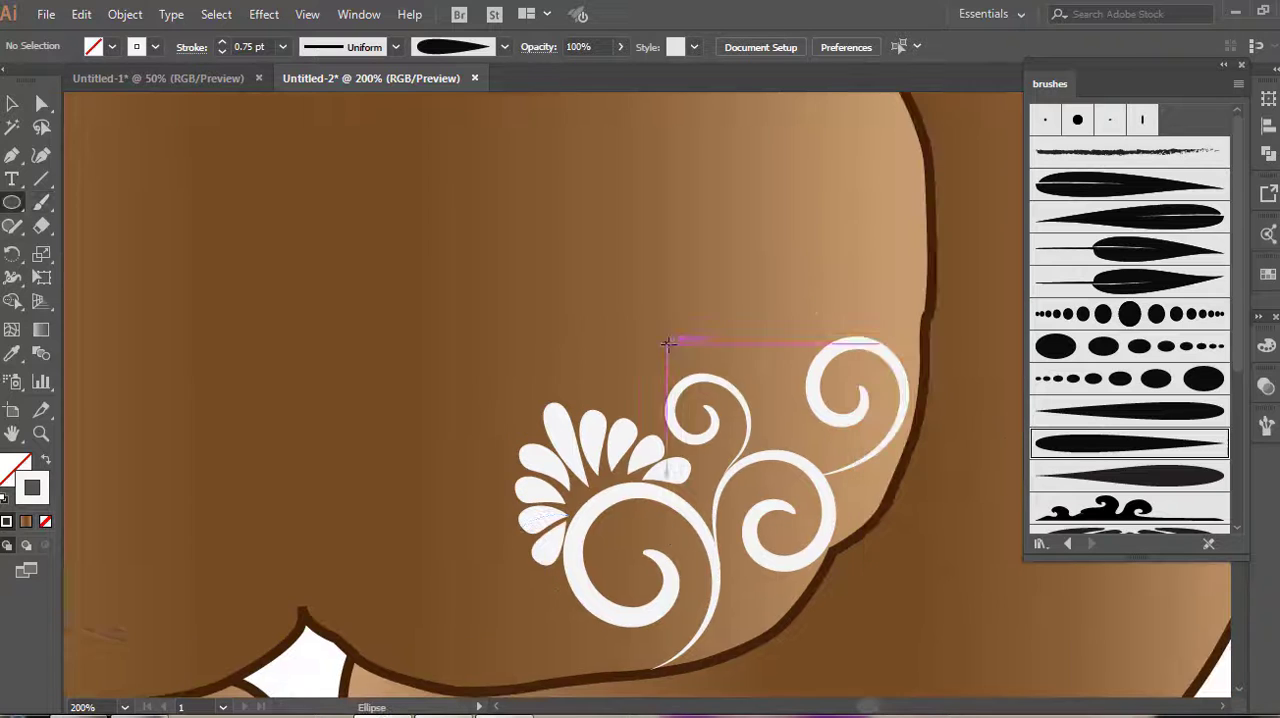
Build a flower above the small scroll from a white-filled circle surrounded by 0.5 pt teardrop brush petals
{"action": "left_click_drag", "start_coordinate": [665, 342], "coordinate": [695, 370]}
{"action": "left_click", "coordinate": [14, 478]}
{"action": "key", "text": "shift+x"}
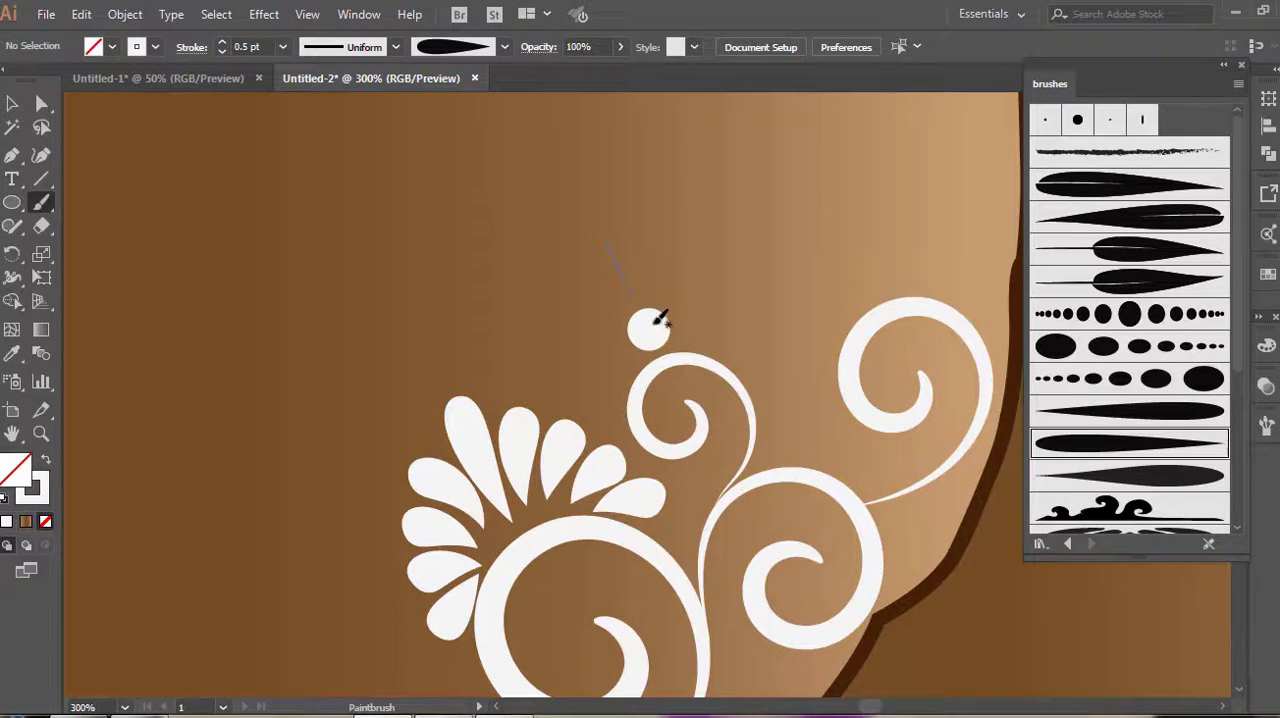
{"action": "left_click_drag", "start_coordinate": [606, 248], "coordinate": [634, 300]}
{"action": "scroll", "coordinate": [649, 291], "scroll_direction": "up", "scroll_amount": 2}
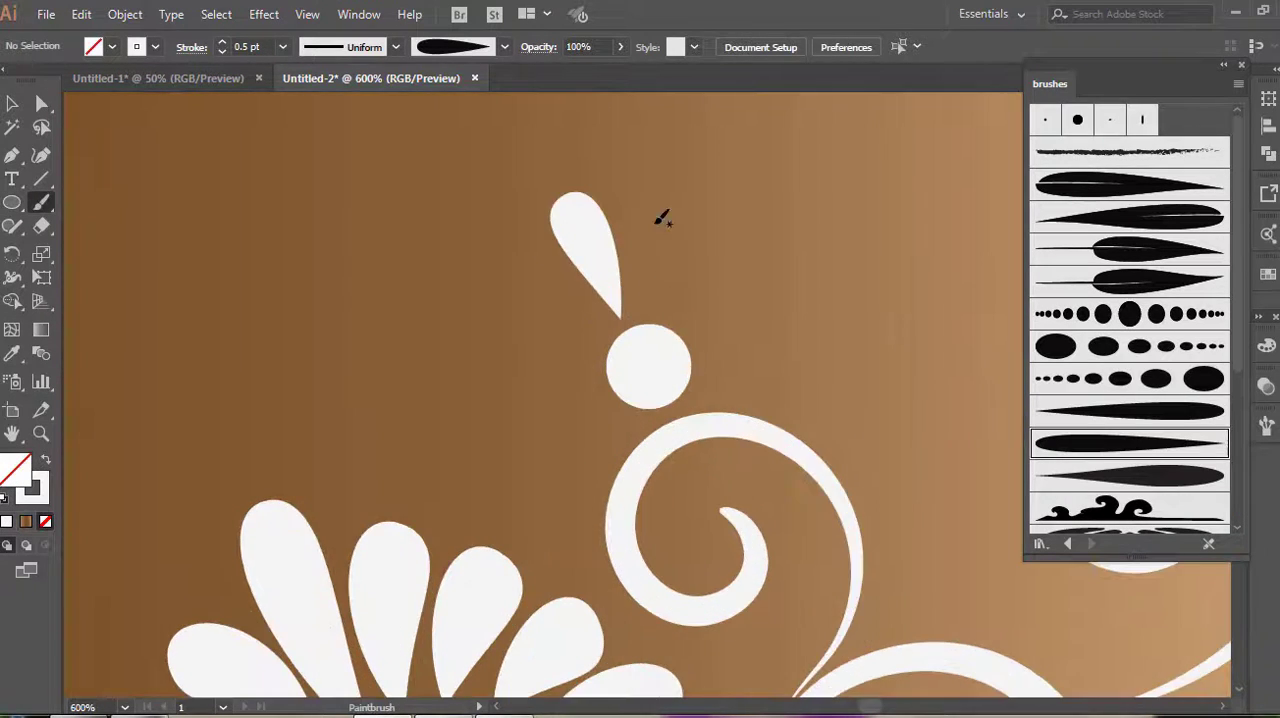
{"action": "left_click_drag", "start_coordinate": [644, 248], "coordinate": [636, 310]}
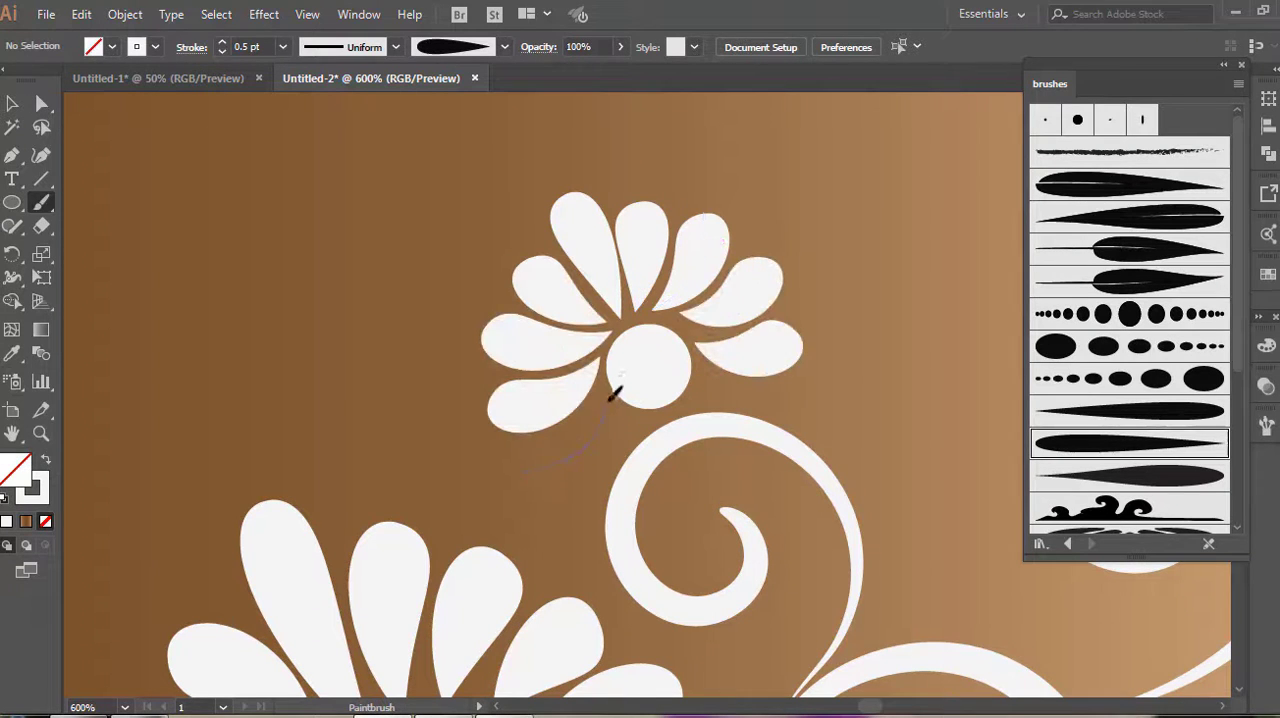
{"action": "left_click_drag", "start_coordinate": [611, 391], "coordinate": [530, 455]}
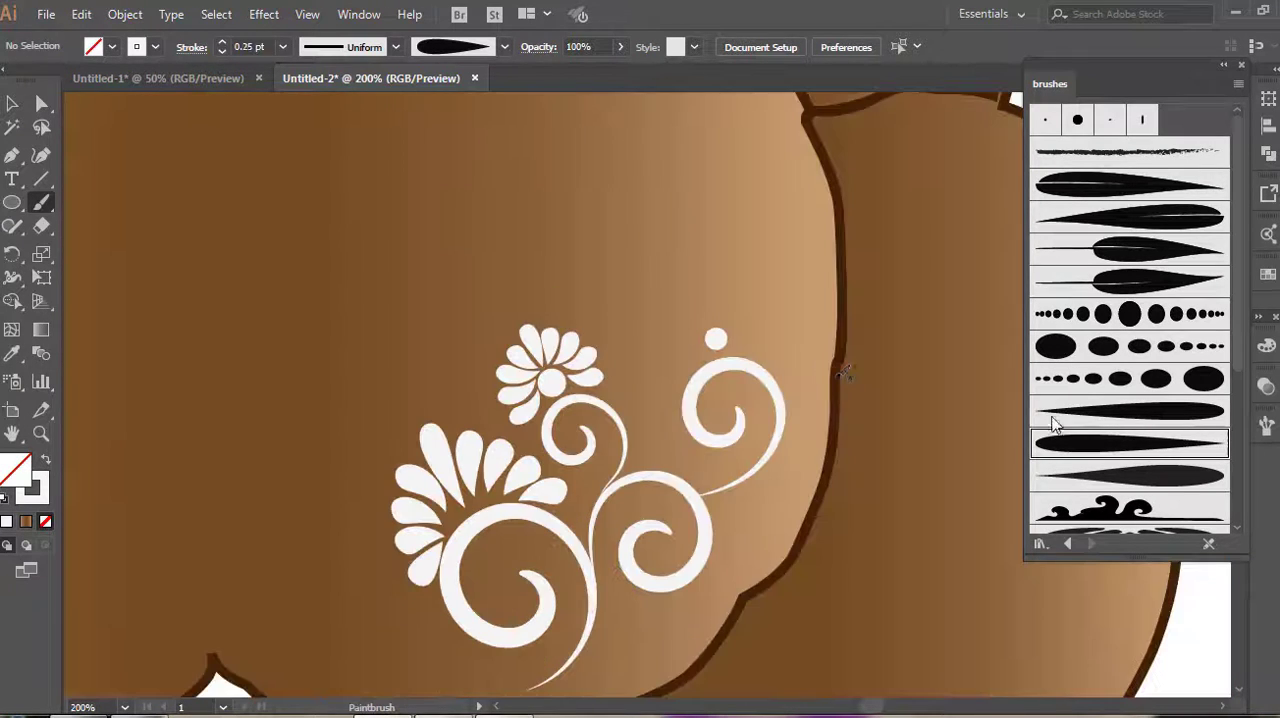
Paint teardrop petals for a second flower above the scroll nearest the belly's outer edge
{"action": "scroll", "coordinate": [731, 311], "scroll_direction": "up", "scroll_amount": 3}
{"action": "mouse_move", "coordinate": [656, 233]}
{"action": "left_mouse_down"}
{"action": "mouse_move", "coordinate": [690, 343]}
{"action": "mouse_move", "coordinate": [731, 346]}
{"action": "left_mouse_up"}
{"action": "left_click", "coordinate": [221, 51]}
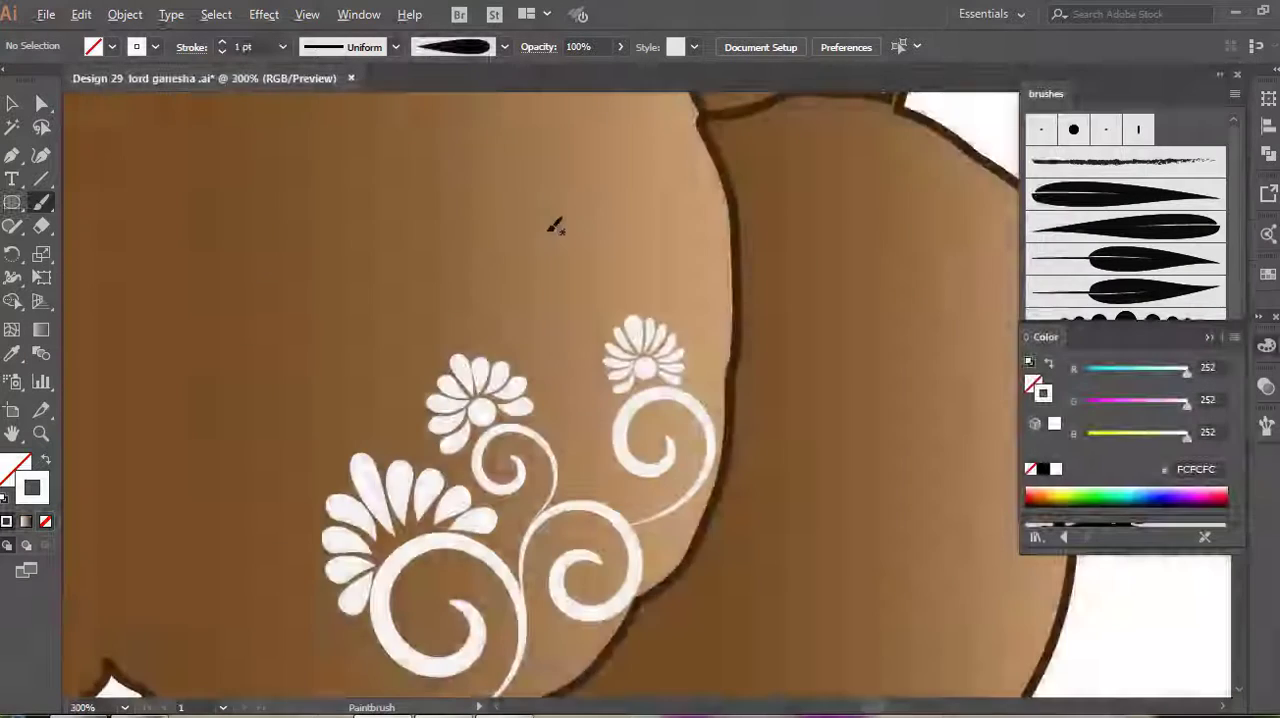
Paint small 1 pt tapered curls branching from the stem between the two flower-topped scrolls
{"action": "scroll", "coordinate": [551, 229], "scroll_direction": "up", "scroll_amount": 2}
{"action": "scroll", "coordinate": [555, 247], "scroll_direction": "down", "scroll_amount": 3}
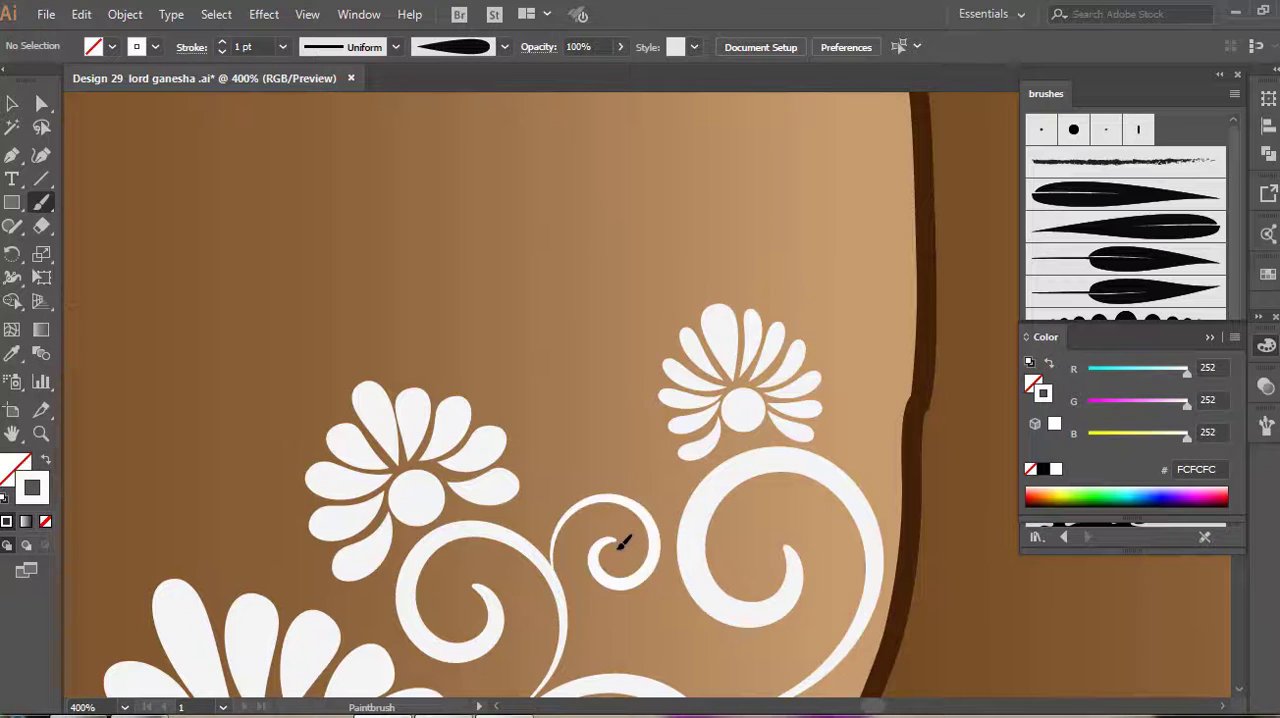
{"action": "scroll", "coordinate": [623, 535], "scroll_direction": "down", "scroll_amount": 3}
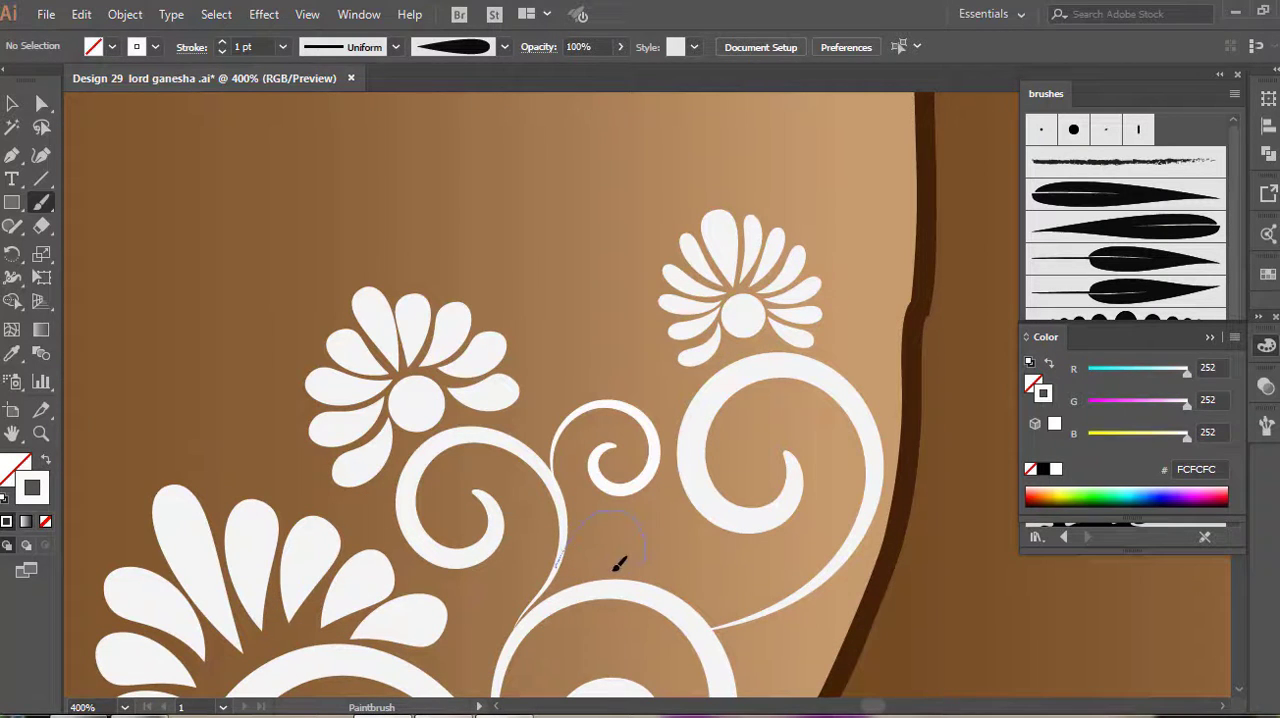
{"action": "left_click_drag", "start_coordinate": [618, 565], "coordinate": [628, 535]}
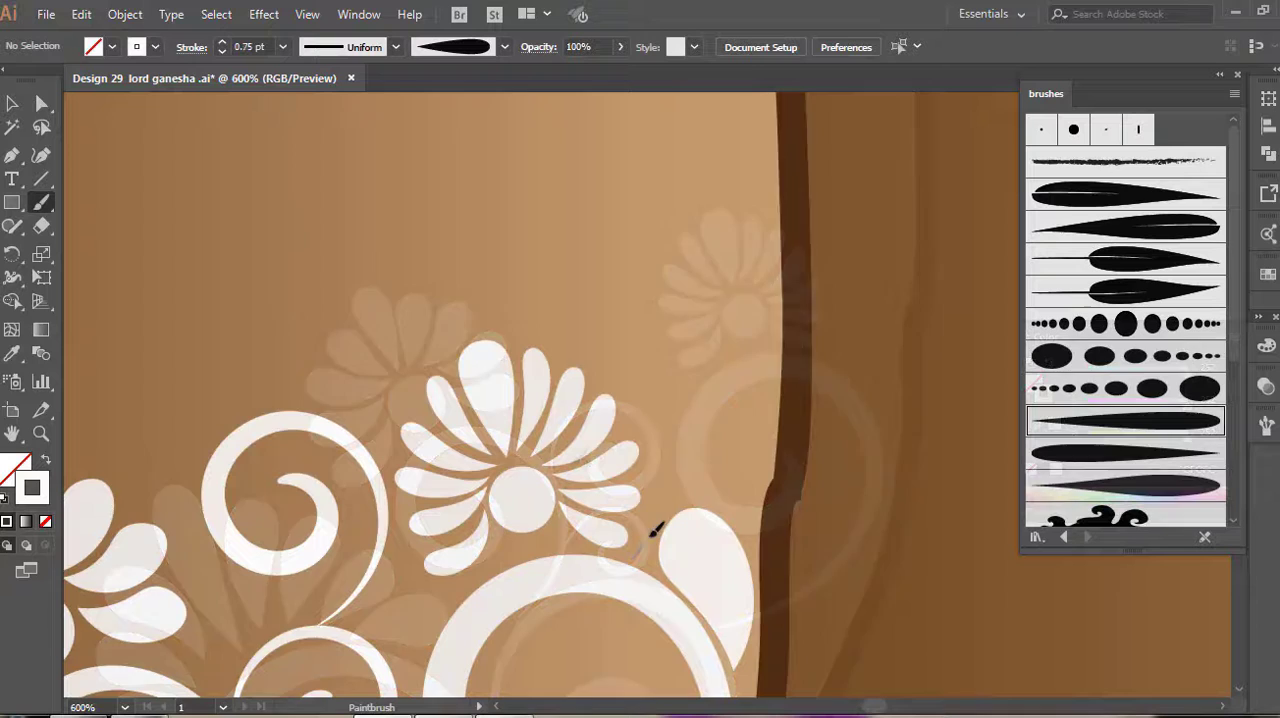
{"action": "mouse_move", "coordinate": [636, 548]}
{"action": "left_mouse_down"}
{"action": "mouse_move", "coordinate": [676, 488]}
{"action": "mouse_move", "coordinate": [673, 430]}
{"action": "left_mouse_up"}
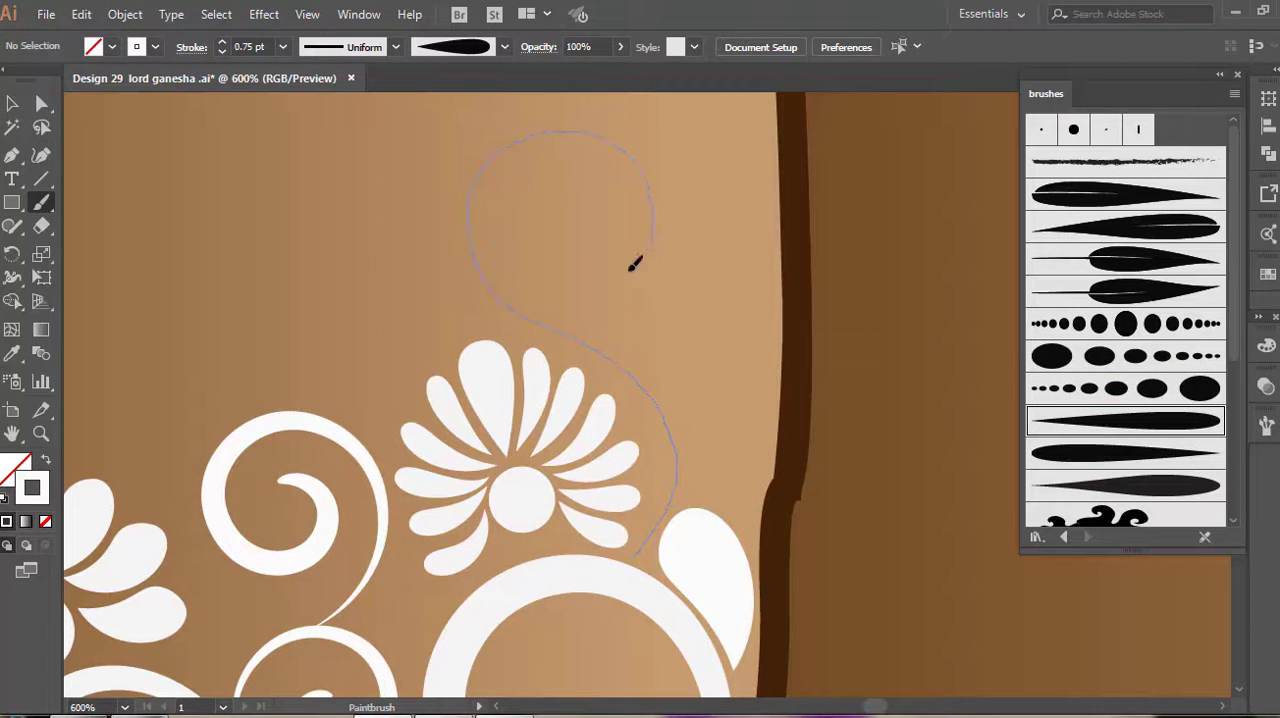
Paint a 0.75 pt scroll rising beside the outer flower and a 0.5 pt accent stroke following its inner curve
{"action": "left_click_drag", "start_coordinate": [548, 191], "coordinate": [581, 184]}
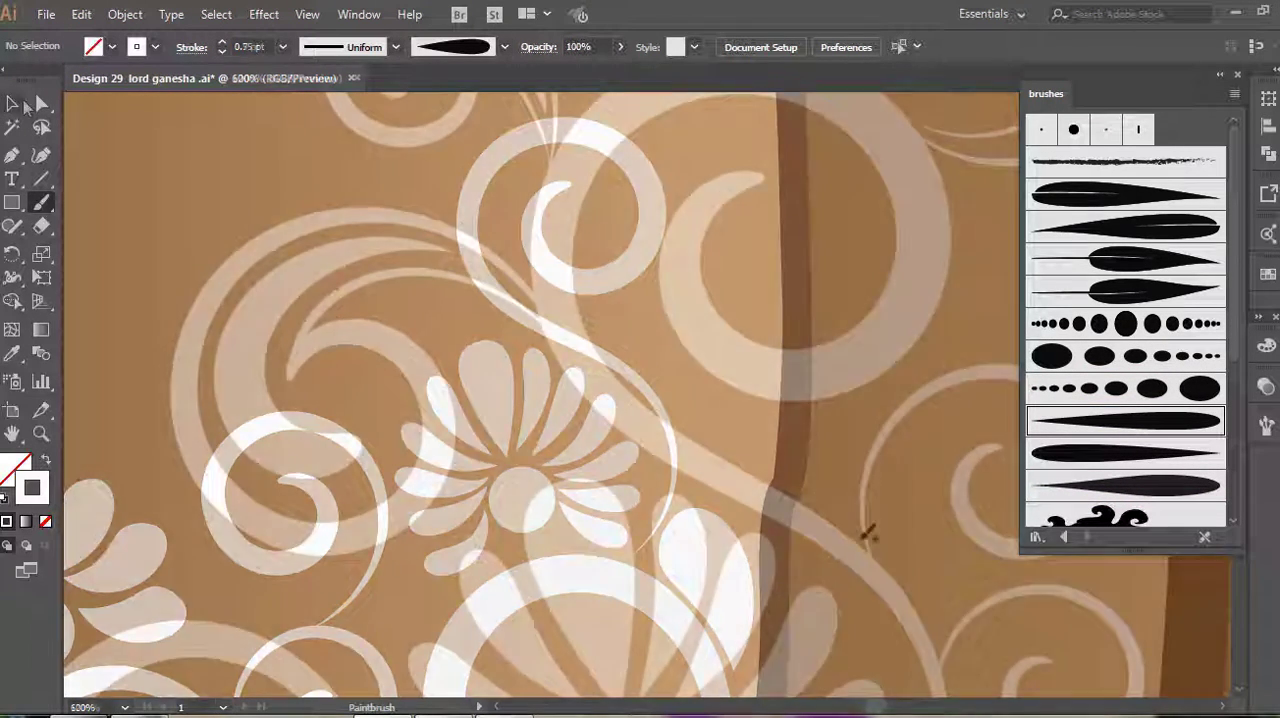
{"action": "left_click_drag", "start_coordinate": [862, 535], "coordinate": [787, 461]}
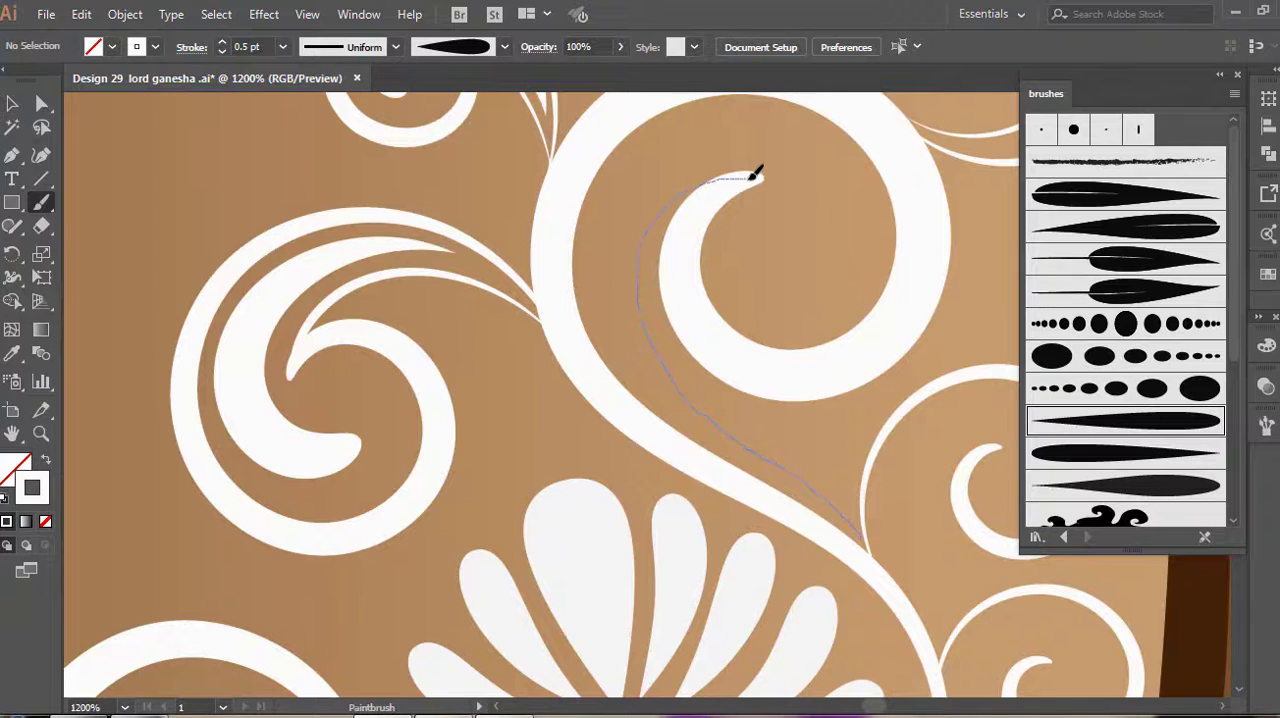
{"action": "left_click_drag", "start_coordinate": [757, 175], "coordinate": [755, 173]}
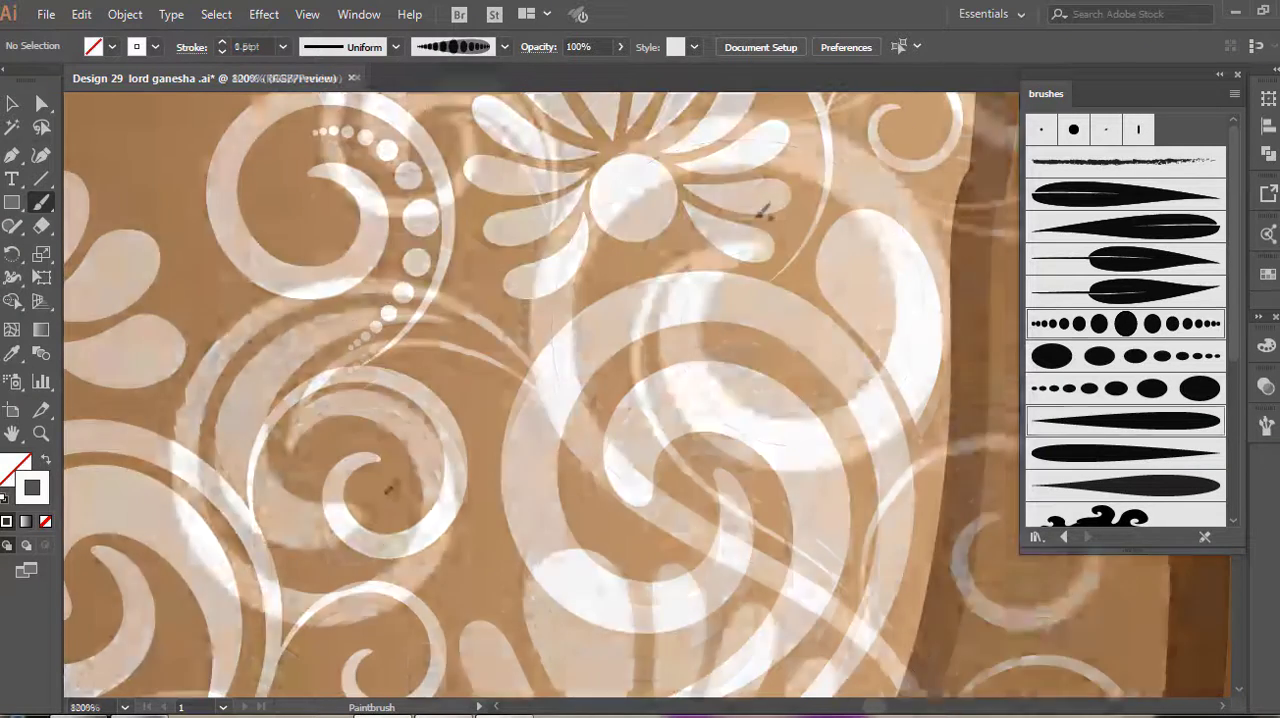
Paint 1 pt strokes with the graduated dot brush inside the small curls between the flowers
{"action": "mouse_move", "coordinate": [386, 490]}
{"action": "left_mouse_down"}
{"action": "mouse_move", "coordinate": [413, 469]}
{"action": "mouse_move", "coordinate": [402, 415]}
{"action": "left_mouse_up"}
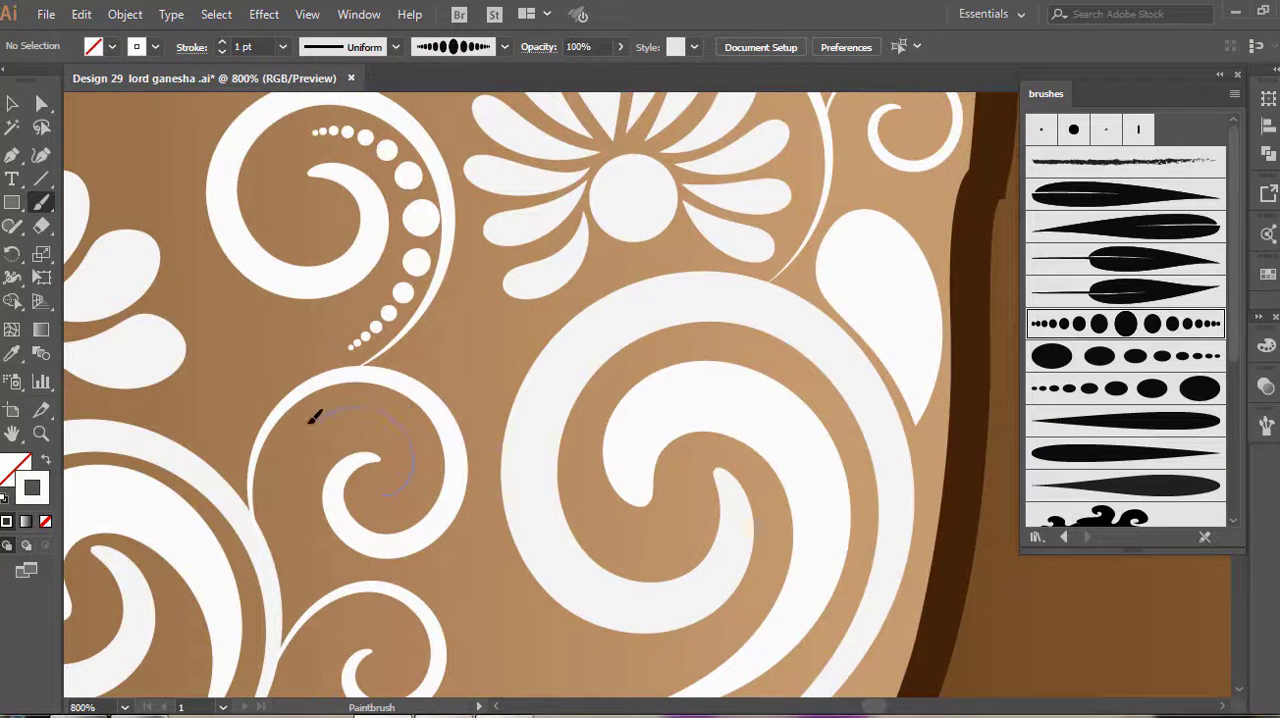
{"action": "left_click_drag", "start_coordinate": [314, 515], "coordinate": [316, 517]}
{"action": "left_click_drag", "start_coordinate": [262, 485], "coordinate": [427, 452]}
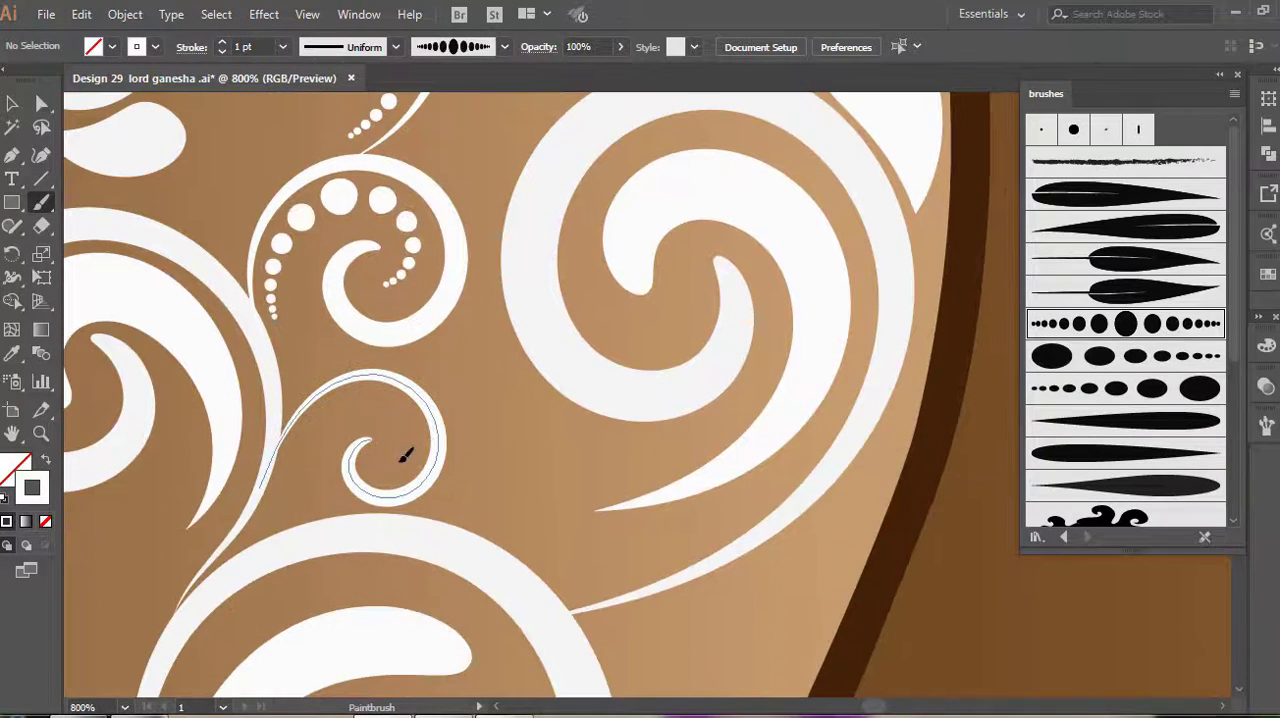
{"action": "left_click_drag", "start_coordinate": [313, 428], "coordinate": [414, 429]}
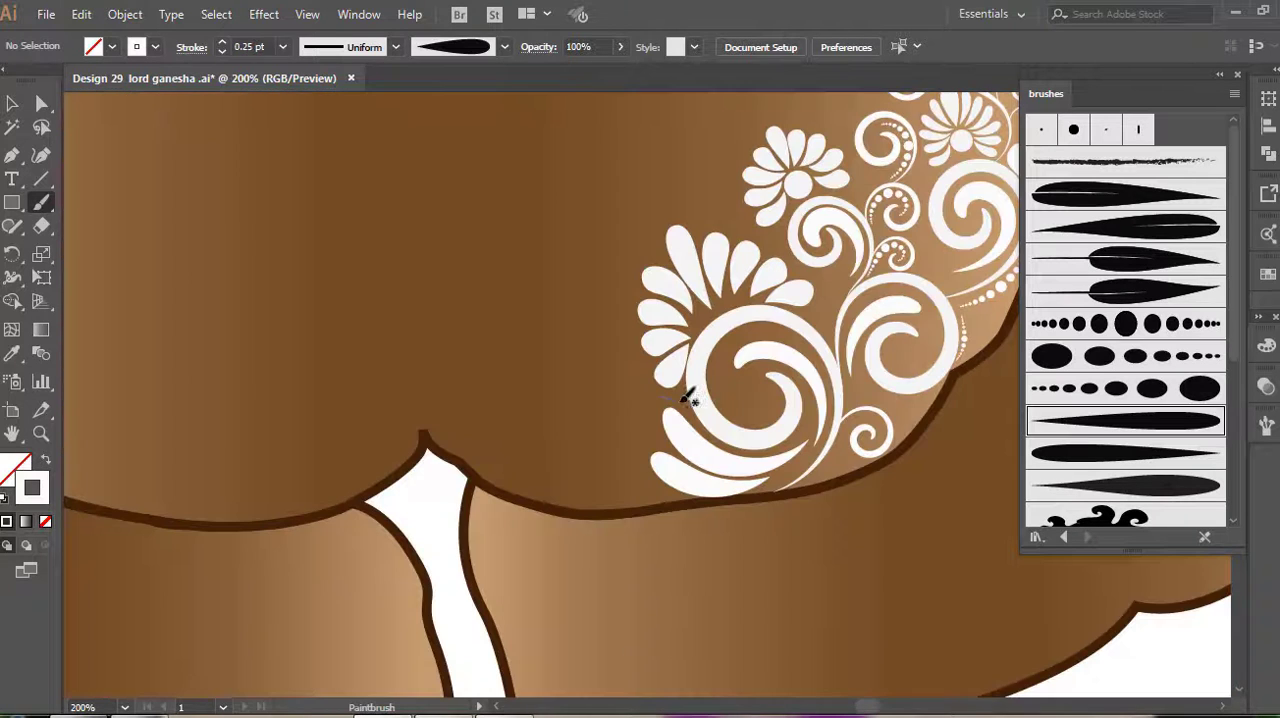
Paint a large scroll rising beside the biggest flower and branch small 1 pt curls off its stem
{"action": "left_click_drag", "start_coordinate": [587, 173], "coordinate": [590, 171]}
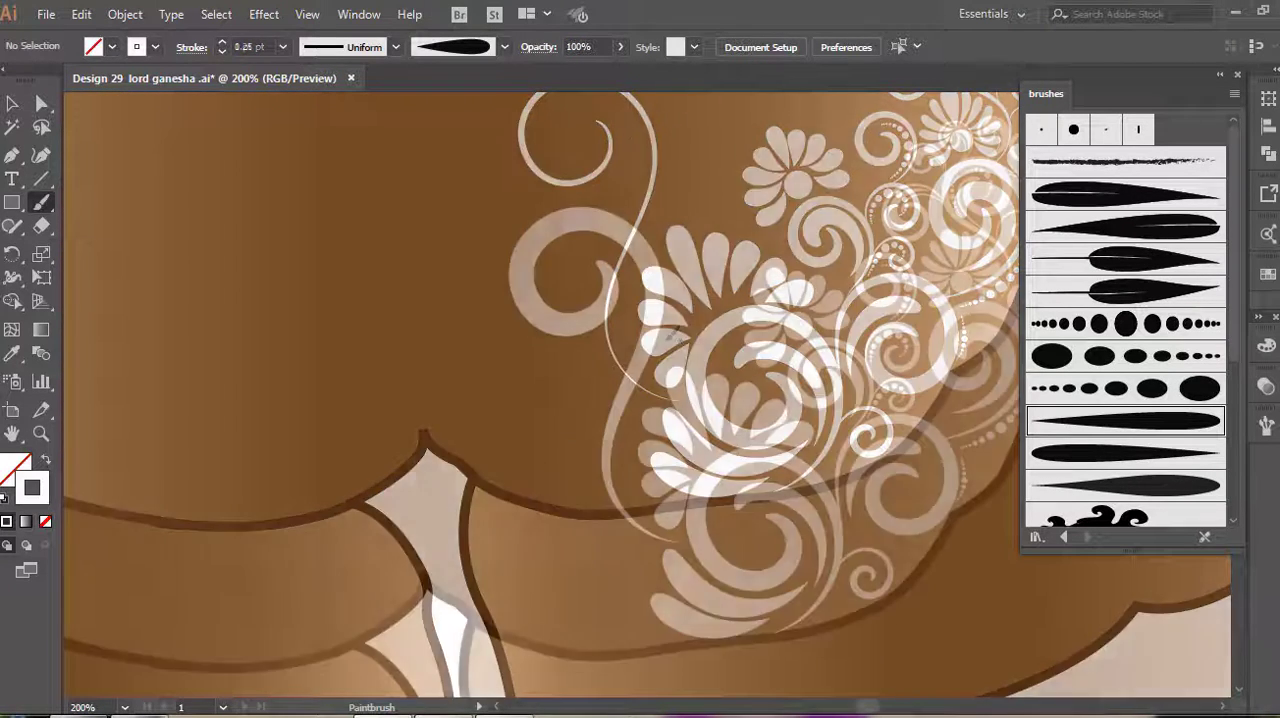
{"action": "mouse_move", "coordinate": [653, 337]}
{"action": "left_mouse_down"}
{"action": "mouse_move", "coordinate": [681, 301]}
{"action": "mouse_move", "coordinate": [723, 302]}
{"action": "mouse_move", "coordinate": [727, 338]}
{"action": "mouse_move", "coordinate": [695, 337]}
{"action": "mouse_move", "coordinate": [703, 316]}
{"action": "mouse_move", "coordinate": [709, 326]}
{"action": "mouse_move", "coordinate": [667, 300]}
{"action": "left_mouse_up"}
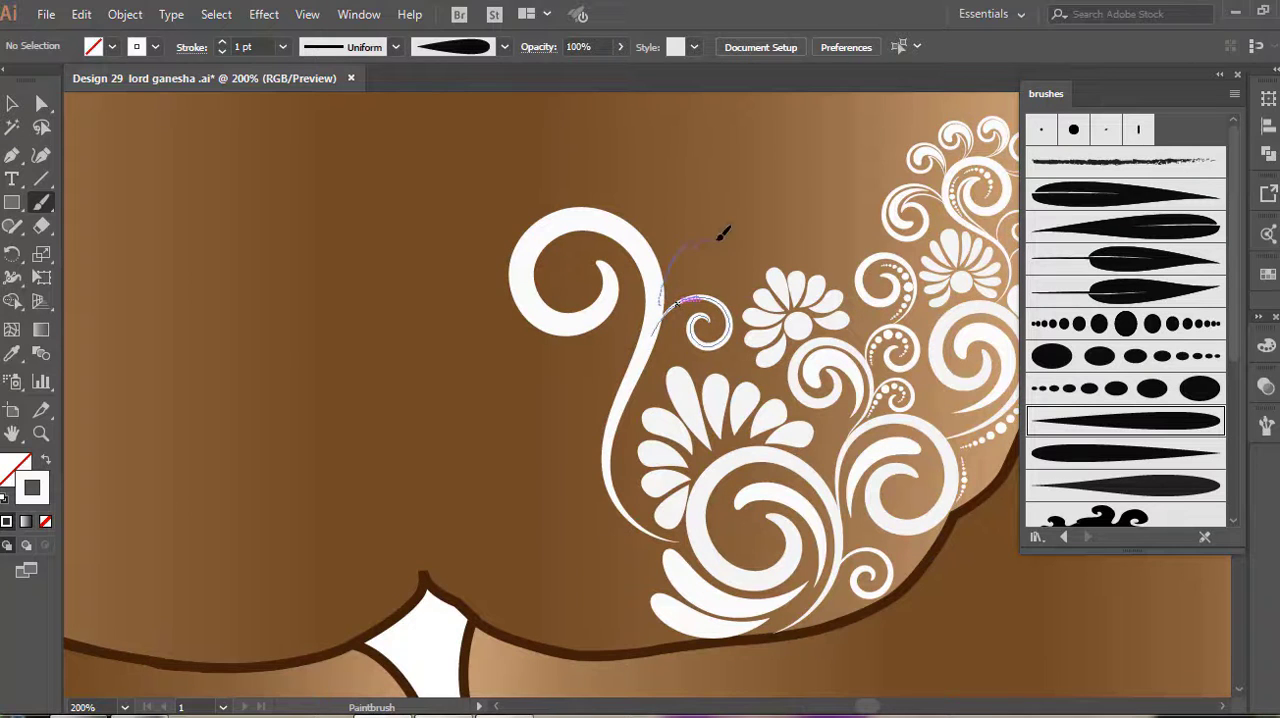
{"action": "left_click_drag", "start_coordinate": [710, 257], "coordinate": [712, 272]}
{"action": "scroll", "coordinate": [645, 285], "scroll_direction": "up", "scroll_amount": 1}
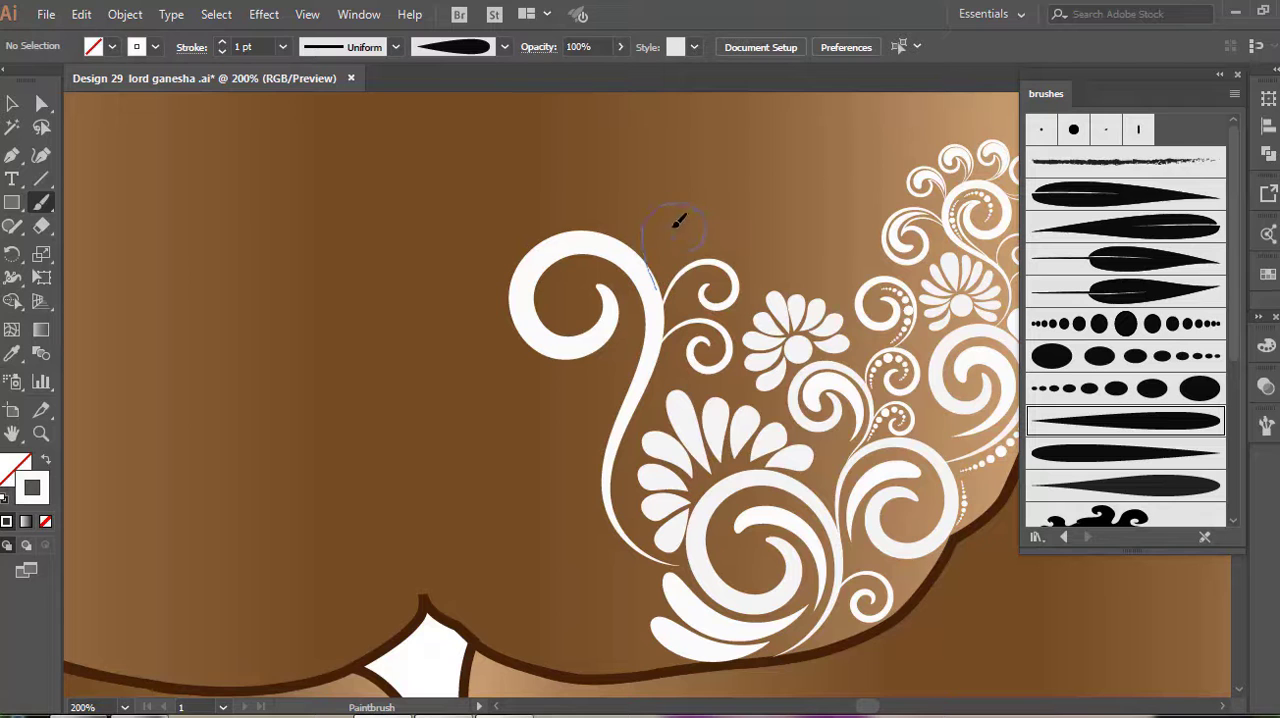
{"action": "left_click_drag", "start_coordinate": [688, 229], "coordinate": [690, 232]}
Branch a 0.75 pt scroll from the large scroll's side curls above the middle flower and add to it
{"action": "left_click_drag", "start_coordinate": [621, 340], "coordinate": [766, 360]}
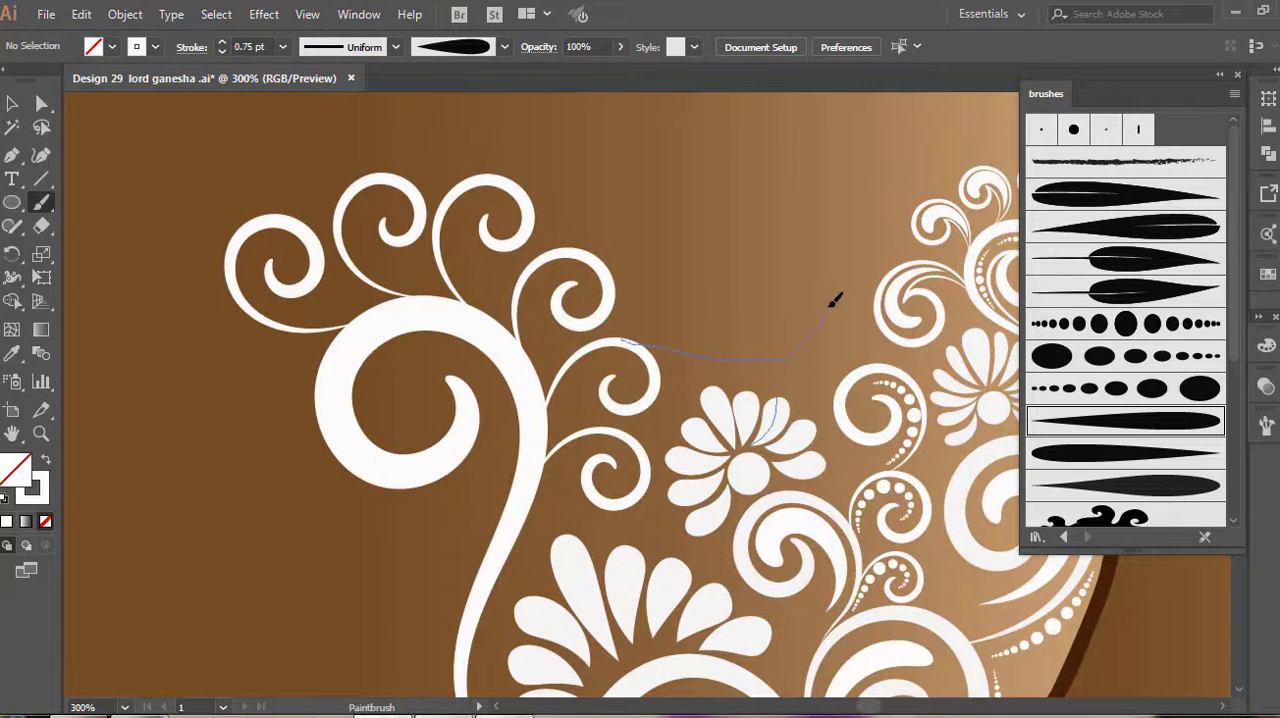
{"action": "left_click_drag", "start_coordinate": [790, 285], "coordinate": [796, 280]}
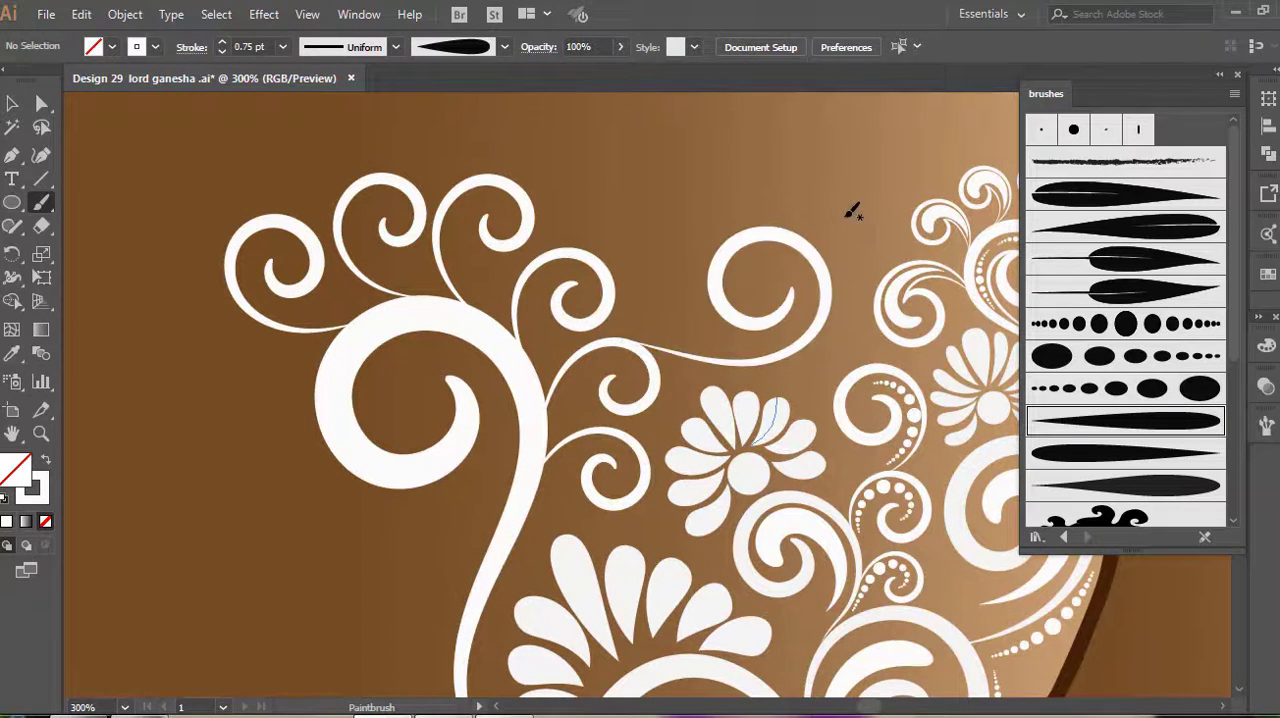
{"action": "left_click_drag", "start_coordinate": [849, 209], "coordinate": [689, 266]}
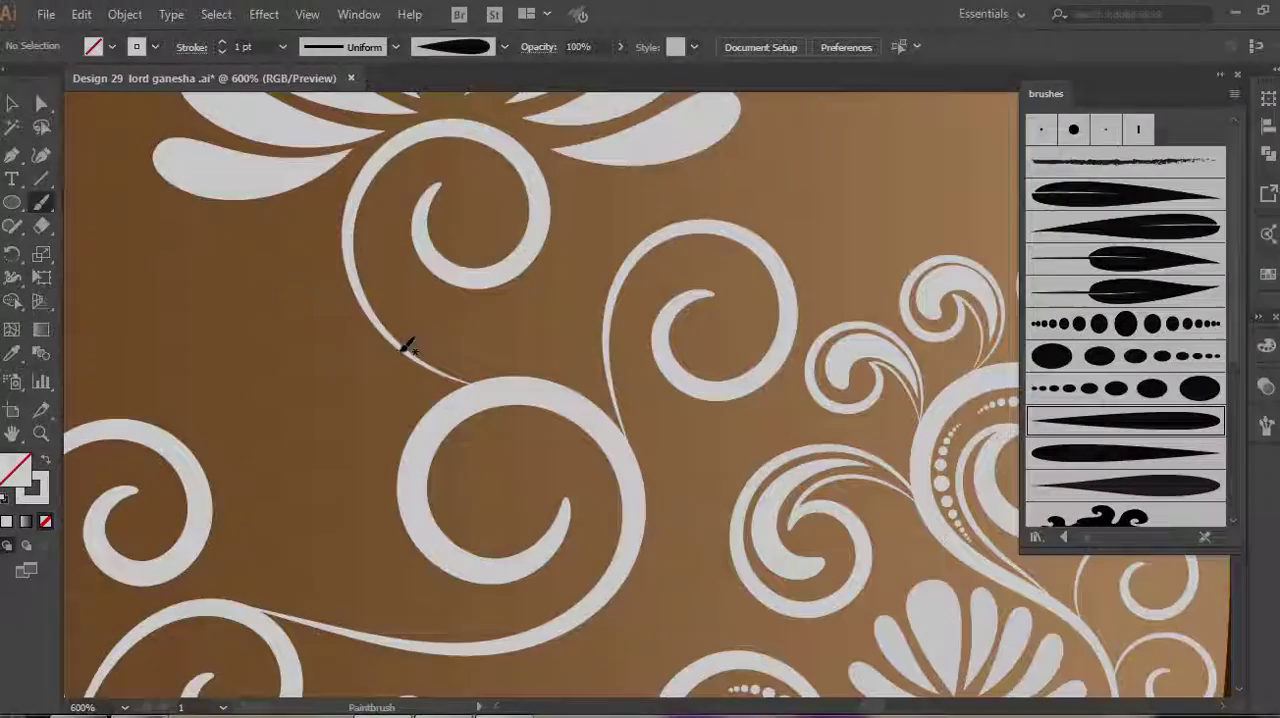
Add 1 pt curls and tapered accent strokes around the upper scrolls and alongside the large scroll's stem
{"action": "left_click_drag", "start_coordinate": [352, 308], "coordinate": [270, 300]}
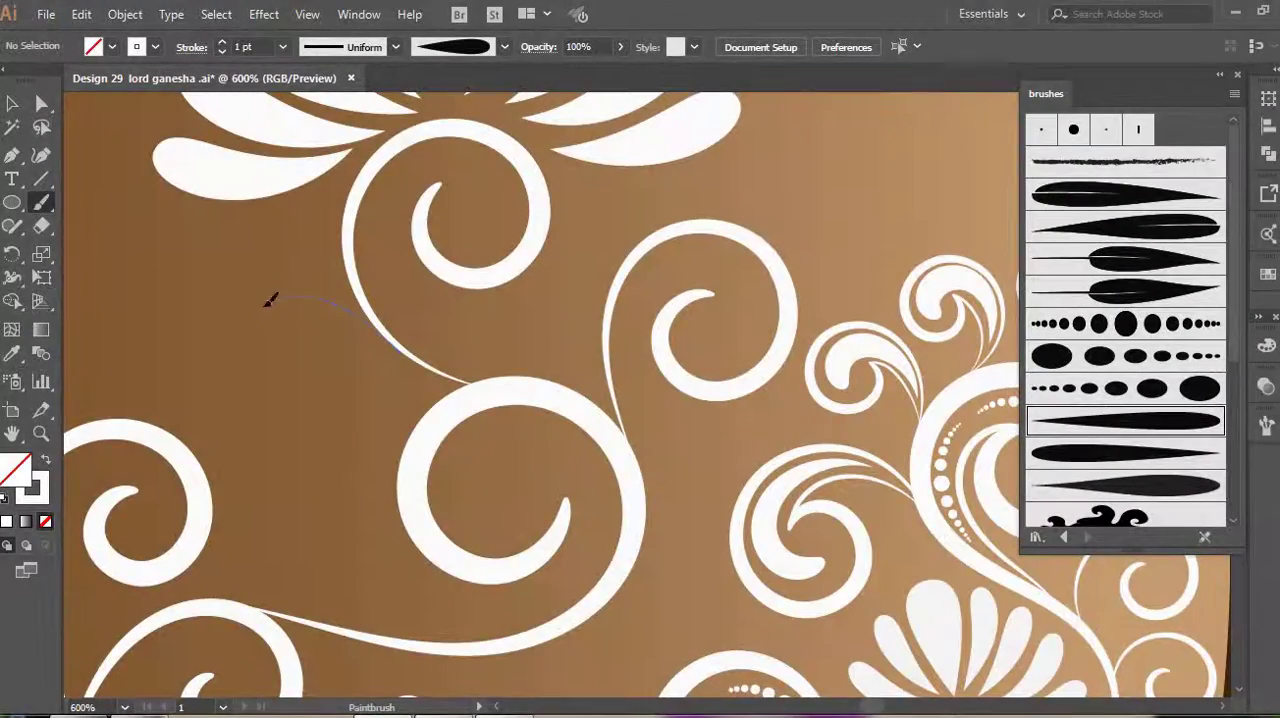
{"action": "left_click_drag", "start_coordinate": [325, 398], "coordinate": [334, 400]}
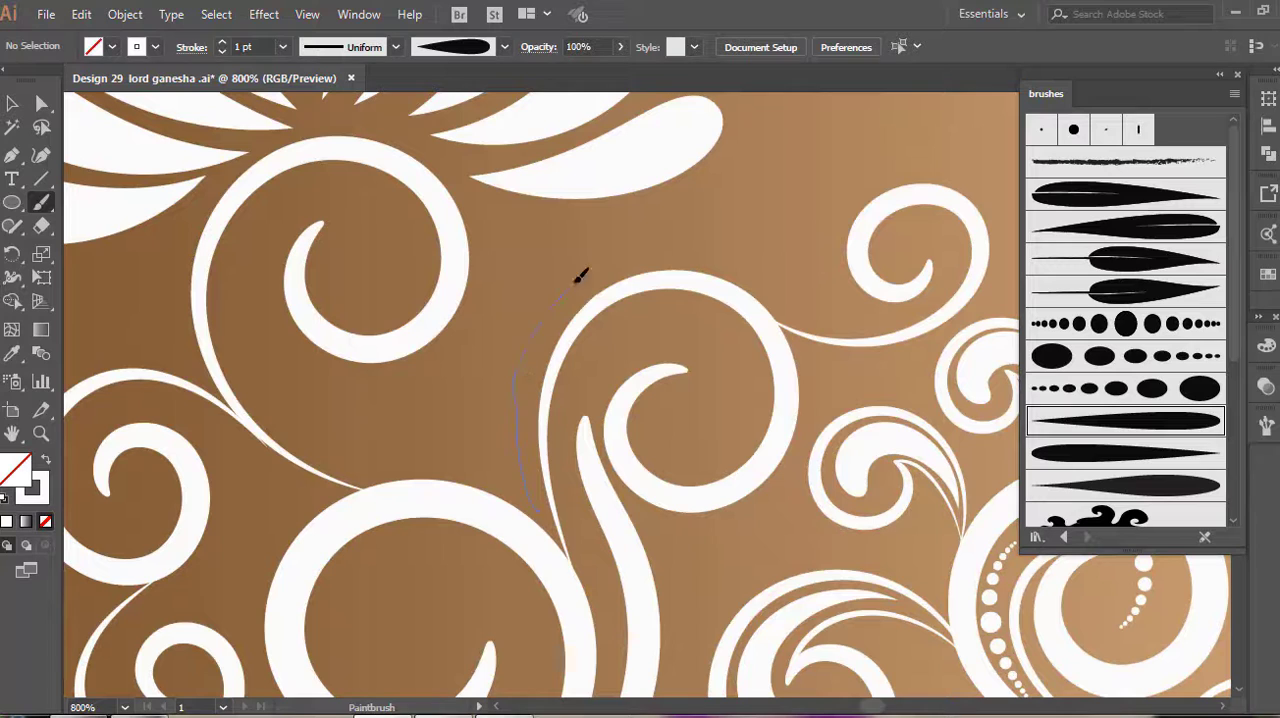
{"action": "left_click_drag", "start_coordinate": [907, 297], "coordinate": [918, 310]}
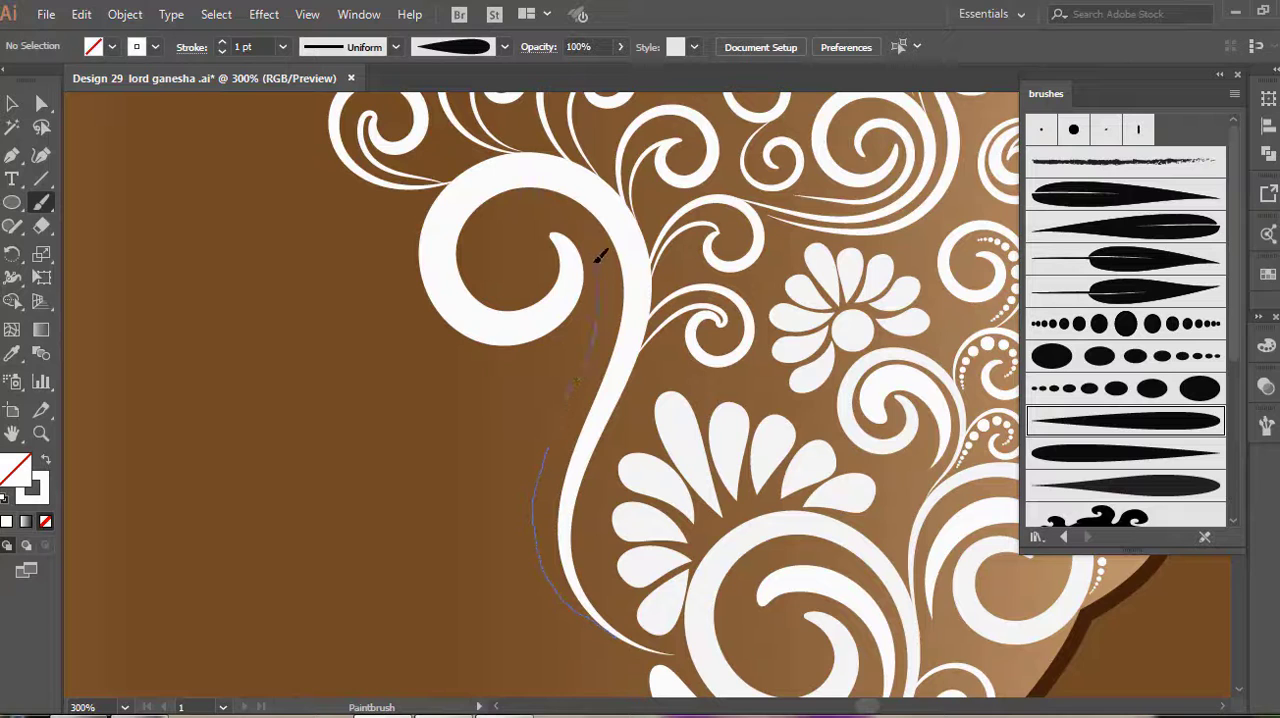
{"action": "left_click_drag", "start_coordinate": [565, 228], "coordinate": [557, 234]}
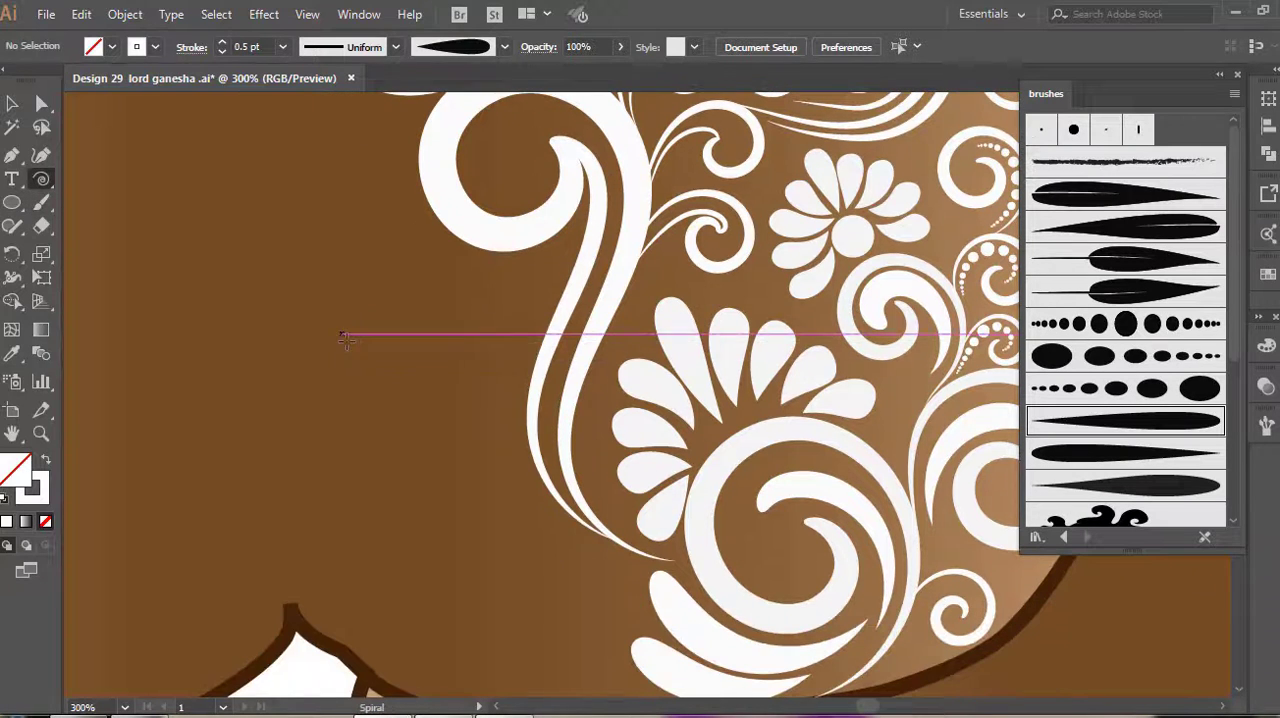
Draw a spiral with the tapered art brush at 0.75 pt and place copies along the large scroll's outer stem
{"action": "left_click_drag", "start_coordinate": [330, 336], "coordinate": [380, 388]}
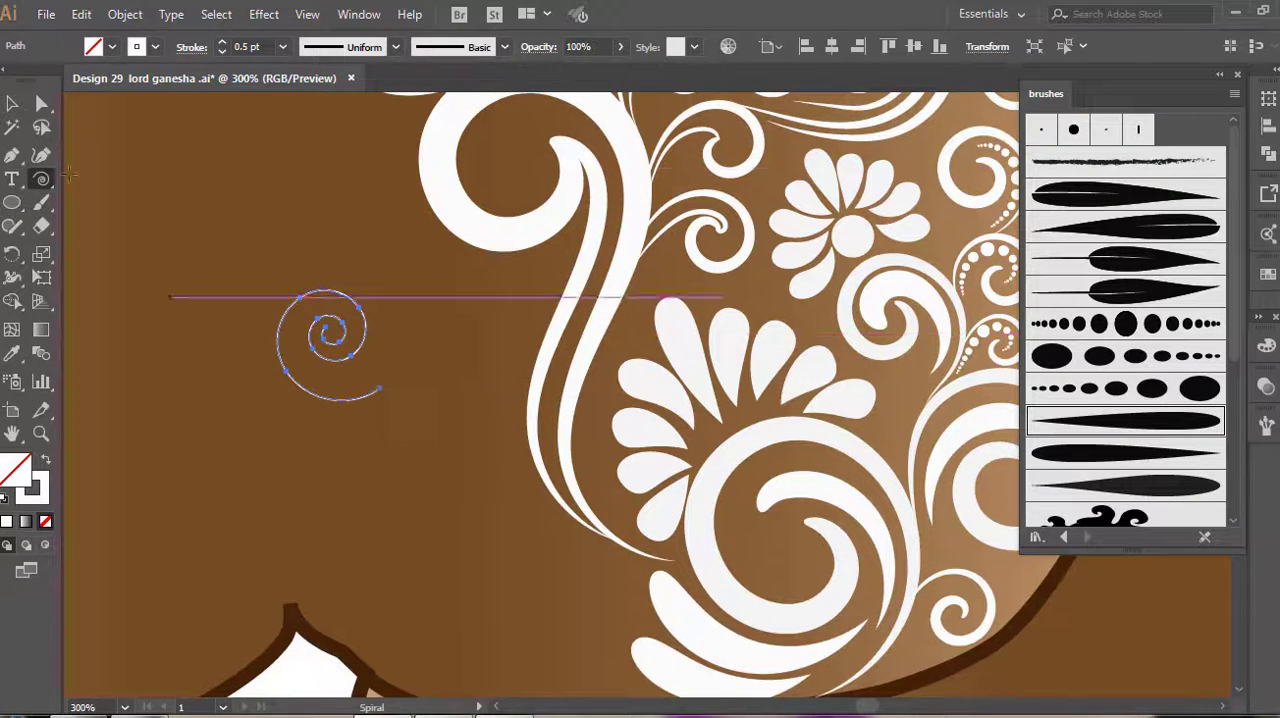
{"action": "left_click", "coordinate": [1133, 452]}
{"action": "left_click", "coordinate": [222, 42]}
{"action": "left_click", "coordinate": [12, 103]}
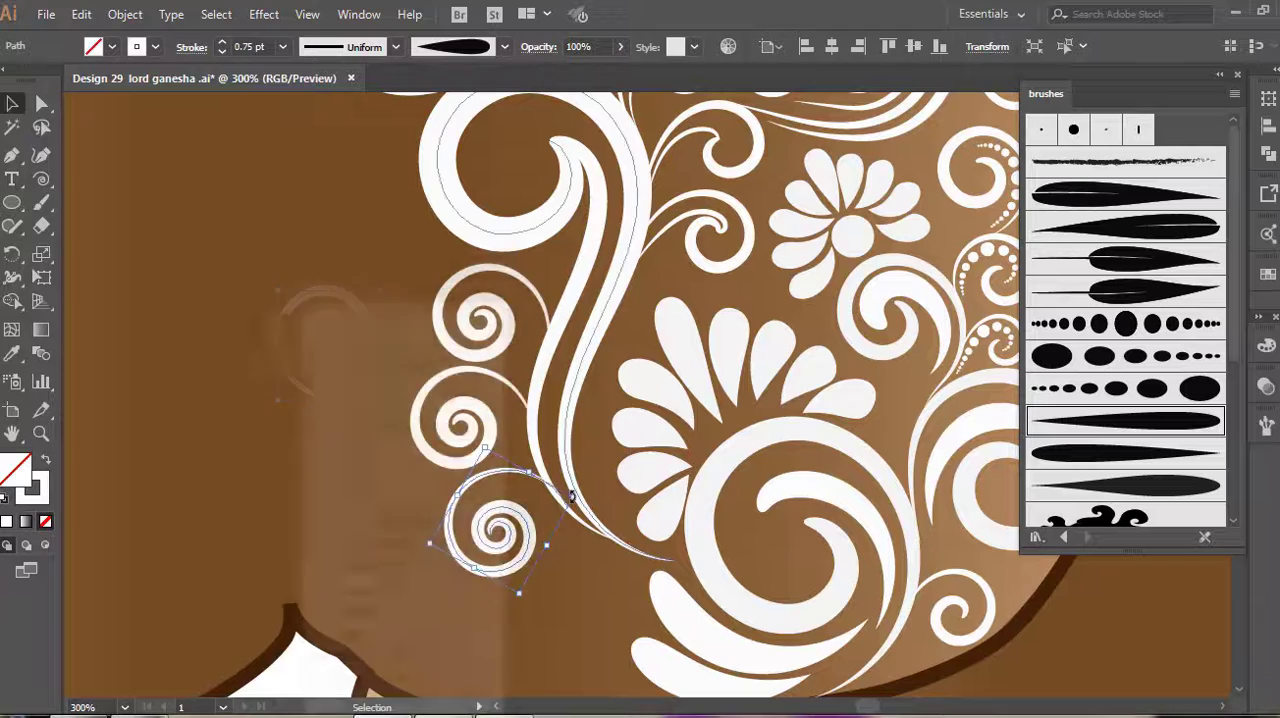
{"action": "left_click", "coordinate": [571, 651]}
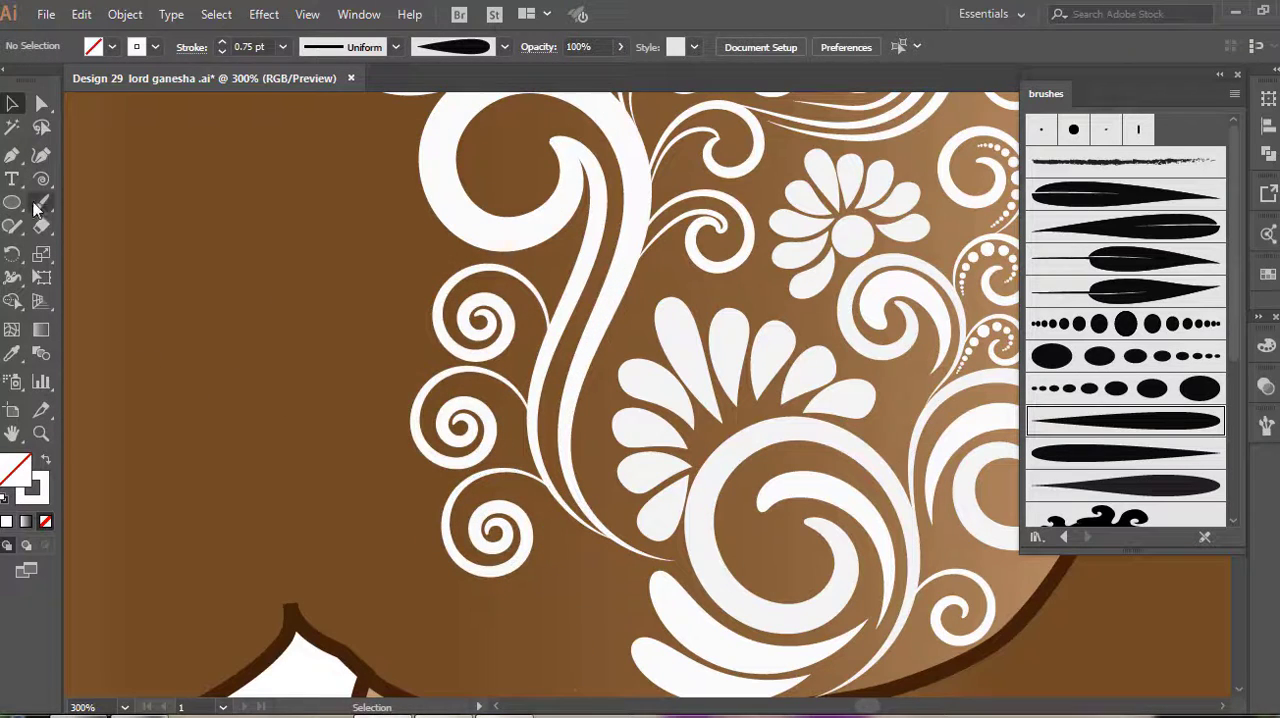
{"action": "left_click_drag", "start_coordinate": [503, 572], "coordinate": [565, 632]}
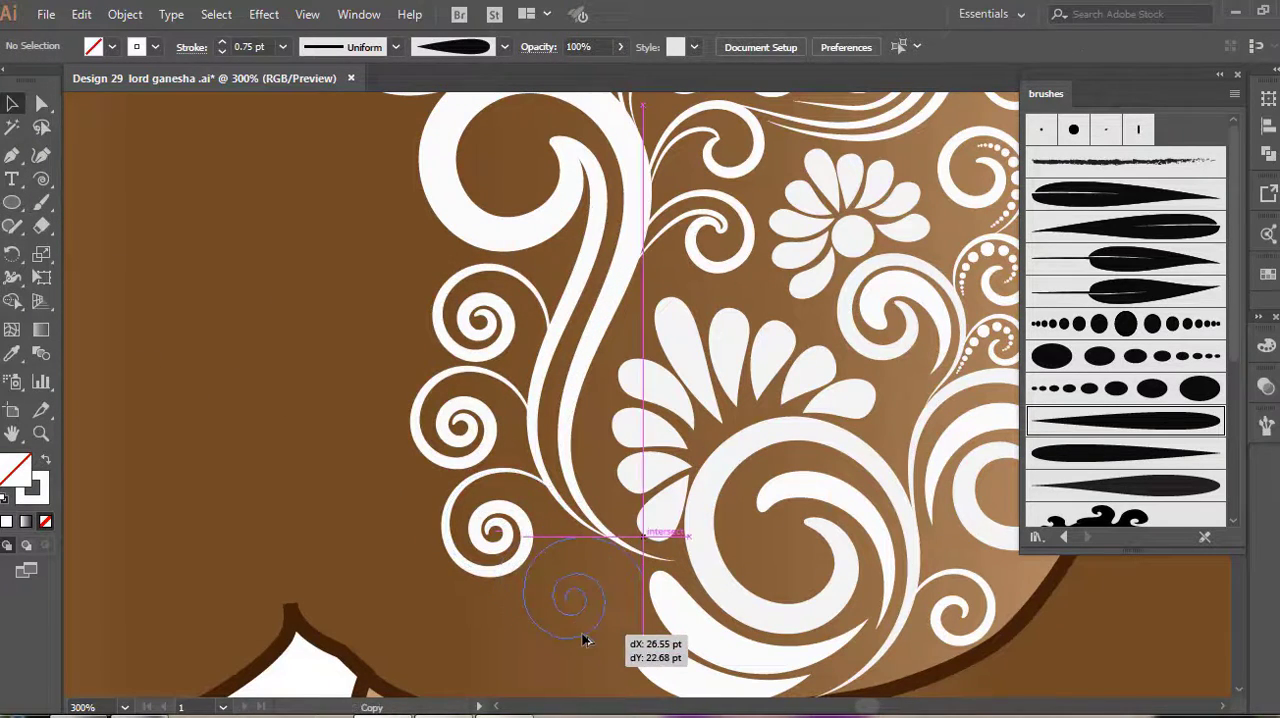
Draw a larger spiral on the undecorated side of the belly, apply the tapered art brush at 0.5 pt, and orient it
{"action": "left_click_drag", "start_coordinate": [330, 355], "coordinate": [305, 278]}
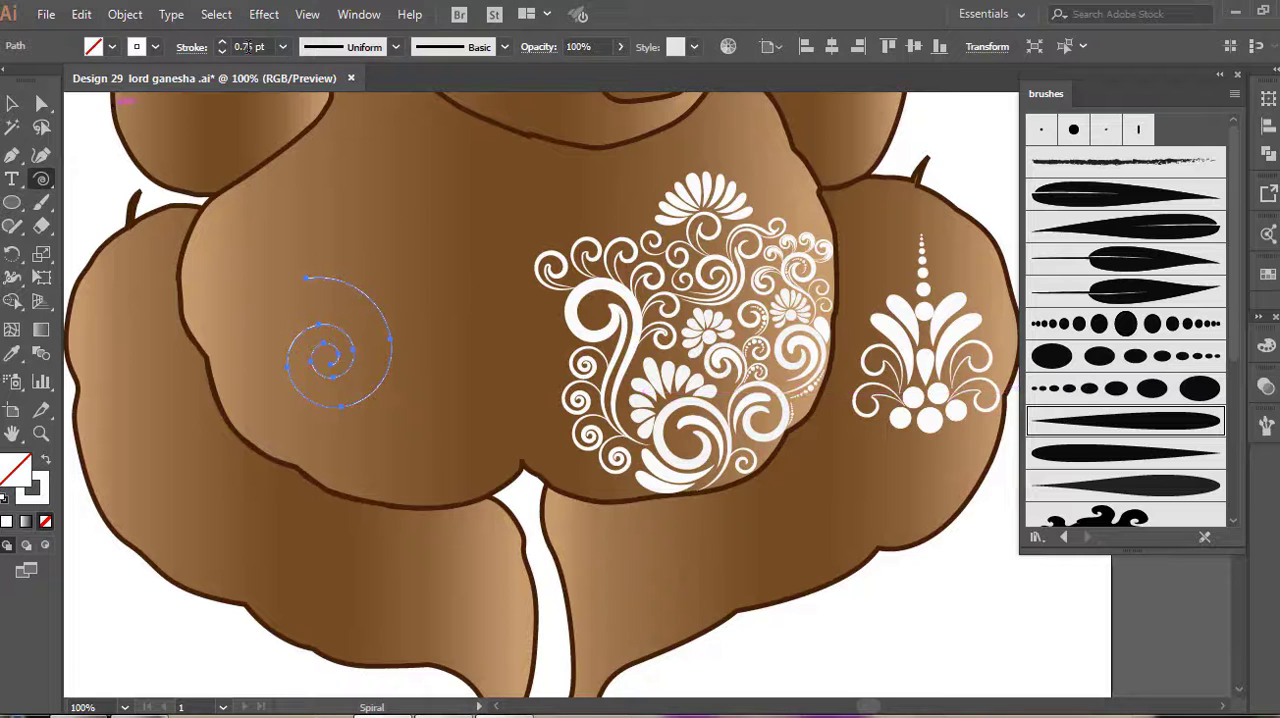
{"action": "left_click", "coordinate": [1080, 430]}
{"action": "left_click", "coordinate": [222, 51]}
{"action": "key", "text": "v"}
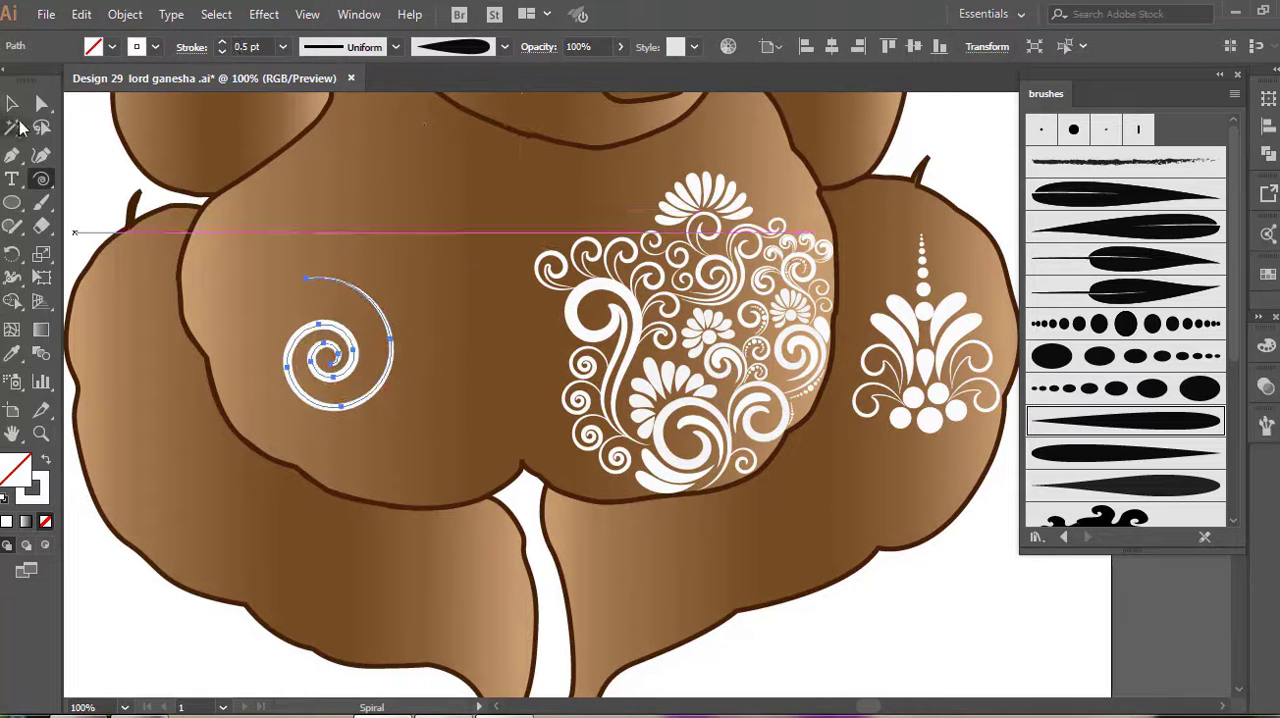
{"action": "left_click_drag", "start_coordinate": [398, 267], "coordinate": [238, 358]}
{"action": "left_click", "coordinate": [390, 453]}
Paint 1 pt graduated dot strokes along the inner curves of the large spiral motif
{"action": "left_click_drag", "start_coordinate": [356, 356], "coordinate": [314, 407]}
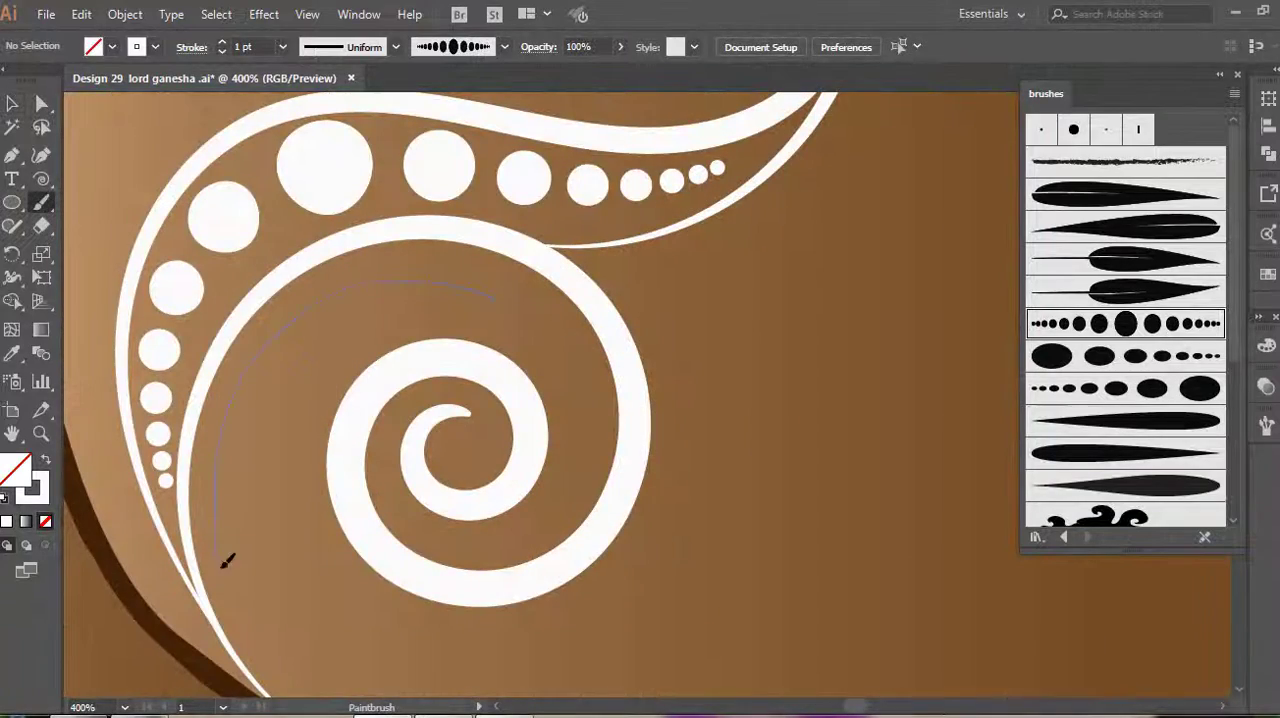
{"action": "left_click_drag", "start_coordinate": [227, 562], "coordinate": [290, 683]}
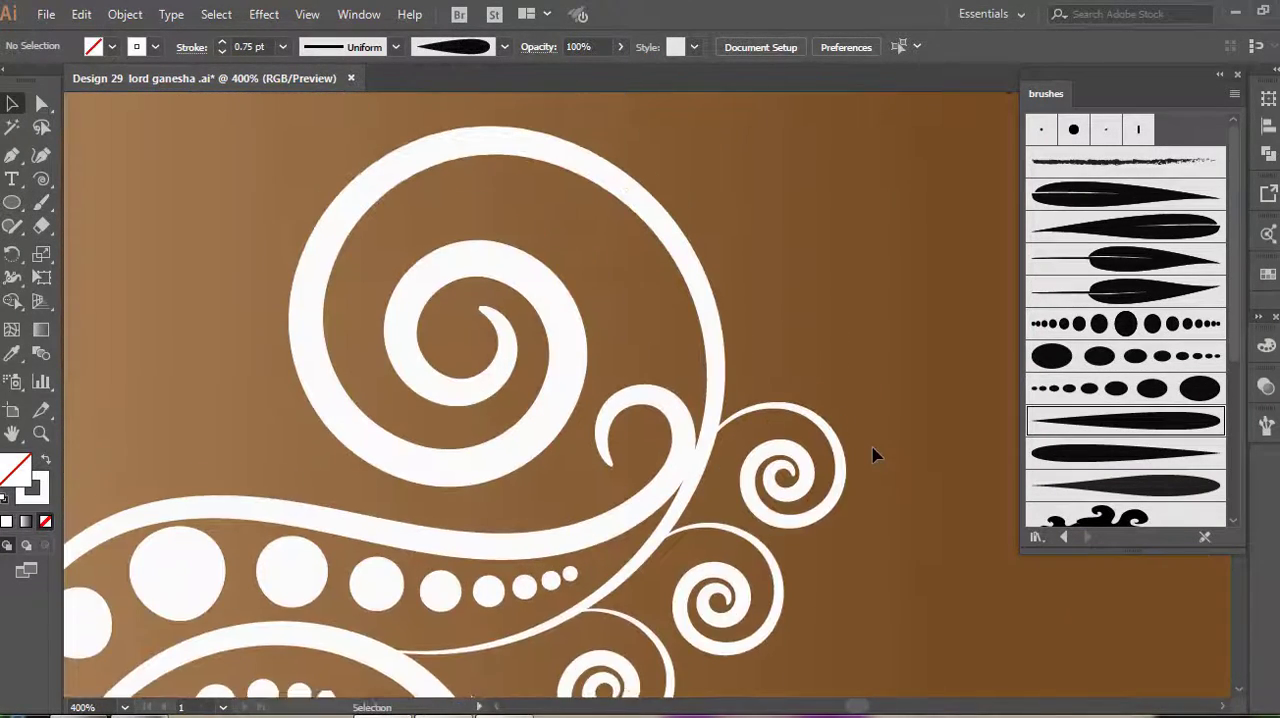
{"action": "scroll", "coordinate": [873, 455], "scroll_direction": "up", "scroll_amount": 1}
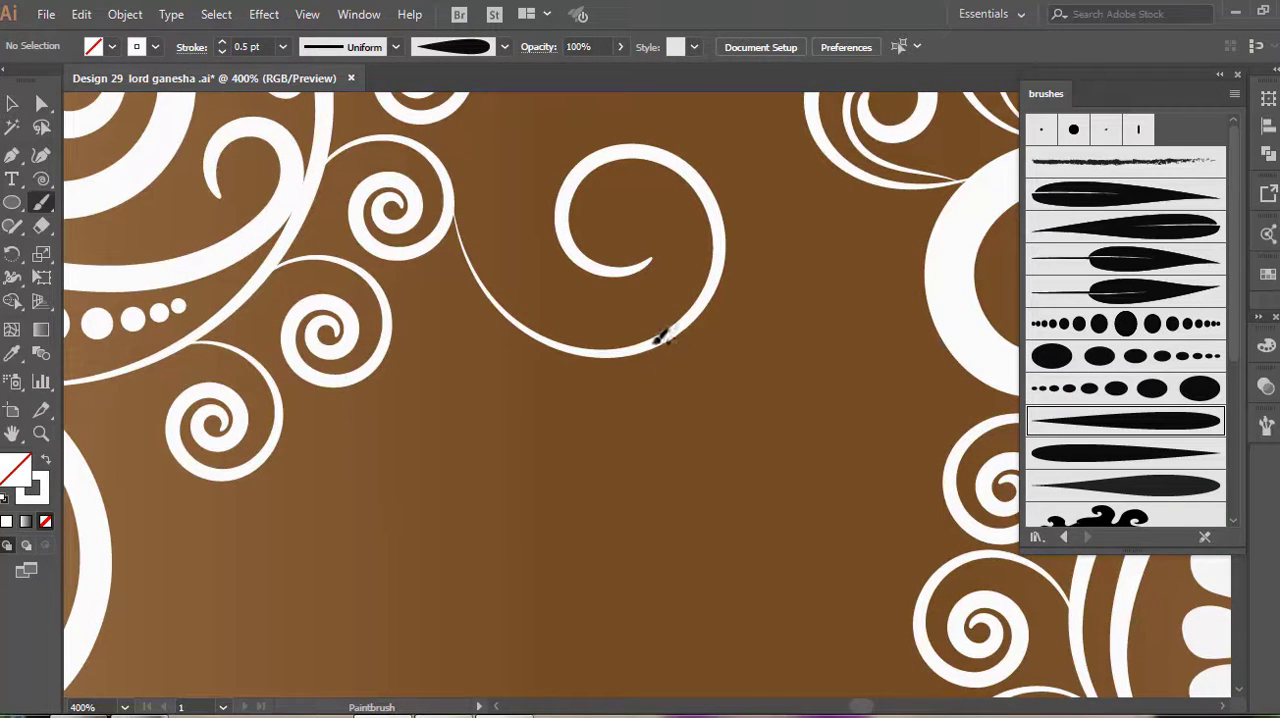
Paint branching 0.5 pt scrolls across the belly's centre and fit a rotated copy of the small spiral into the gap beside them
{"action": "mouse_move", "coordinate": [657, 338]}
{"action": "left_mouse_down"}
{"action": "mouse_move", "coordinate": [694, 322]}
{"action": "mouse_move", "coordinate": [834, 313]}
{"action": "left_mouse_up"}
{"action": "left_click_drag", "start_coordinate": [773, 370], "coordinate": [805, 400]}
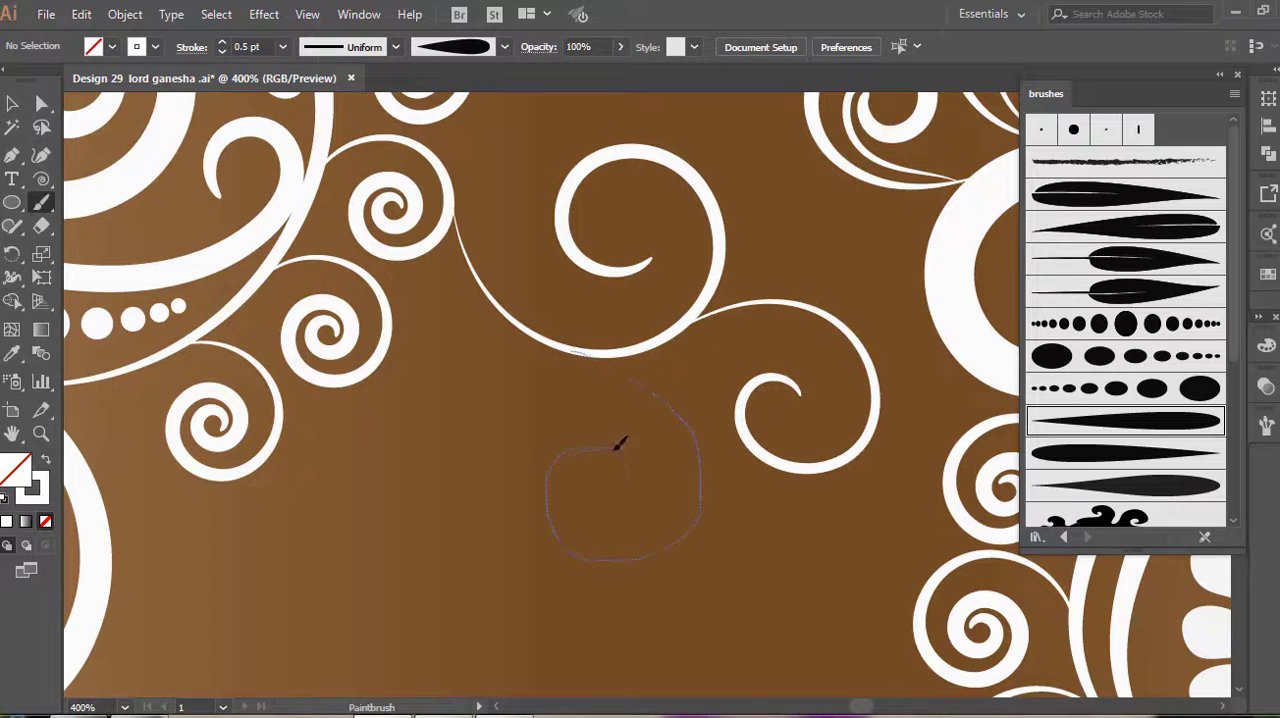
{"action": "left_click_drag", "start_coordinate": [618, 443], "coordinate": [571, 471]}
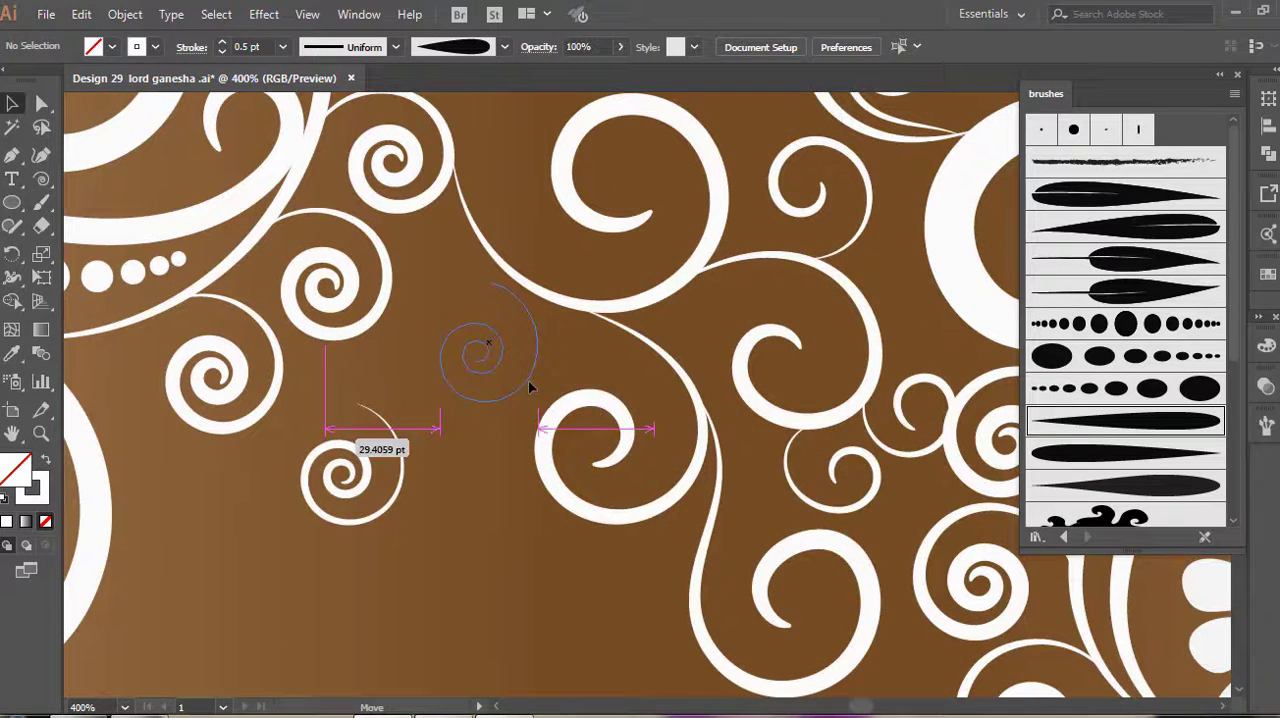
{"action": "mouse_move", "coordinate": [528, 380]}
{"action": "left_mouse_down"}
{"action": "mouse_move", "coordinate": [556, 390]}
{"action": "mouse_move", "coordinate": [457, 334]}
{"action": "mouse_move", "coordinate": [438, 305]}
{"action": "left_mouse_up"}
{"action": "left_click_drag", "start_coordinate": [441, 362], "coordinate": [430, 352]}
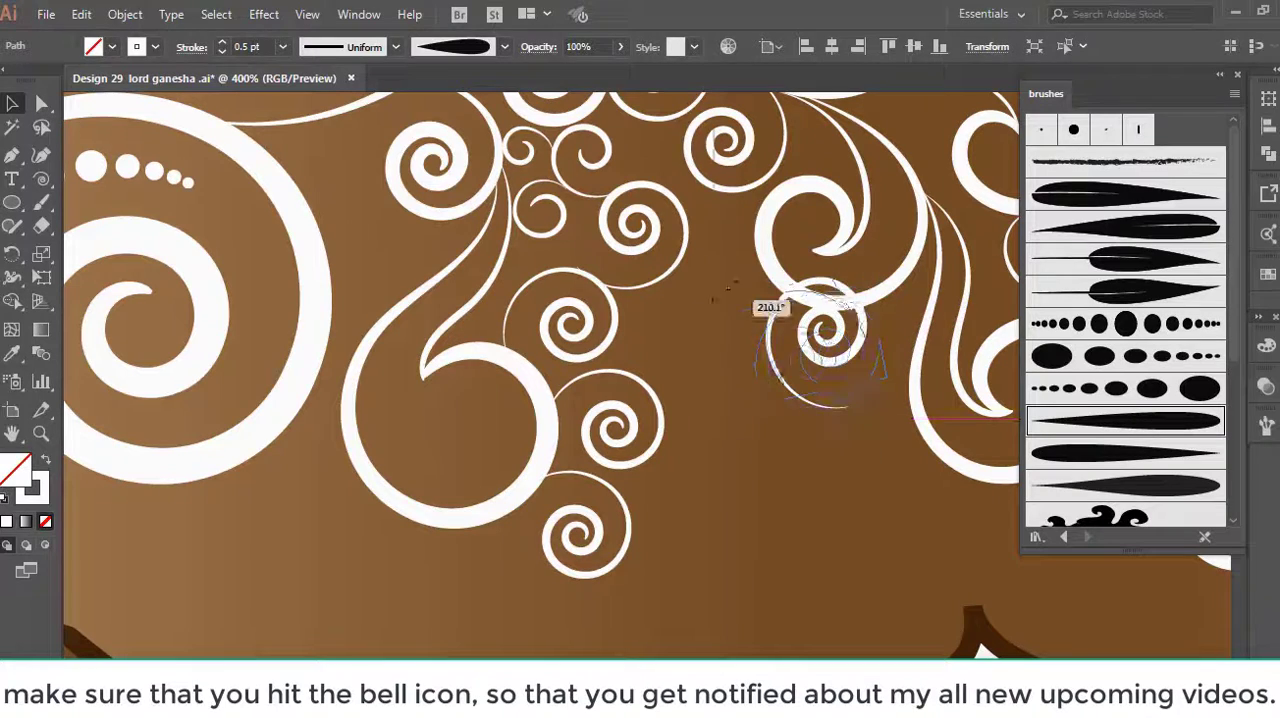
Position a small spiral copy beneath a central scroll, and attach a larger spiral above the belly's central scrolls, rotated and nudged into place
{"action": "left_click_drag", "start_coordinate": [727, 288], "coordinate": [727, 290]}
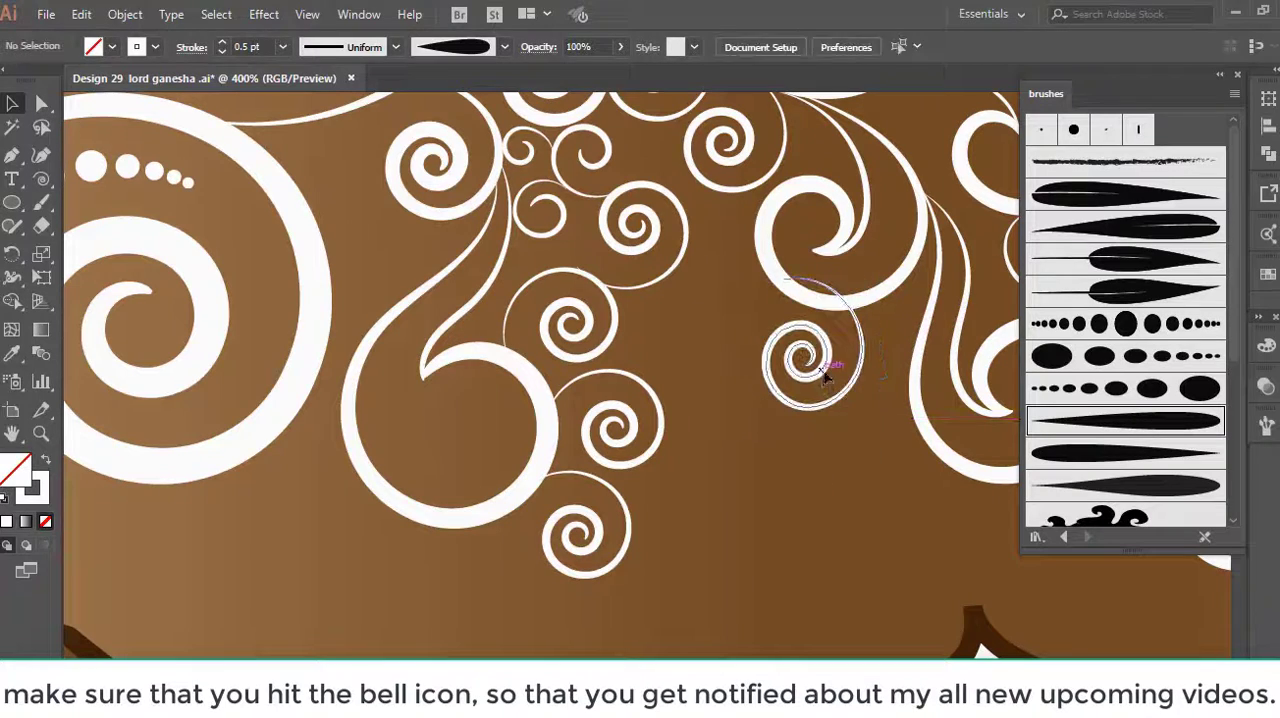
{"action": "left_click_drag", "start_coordinate": [823, 366], "coordinate": [845, 415]}
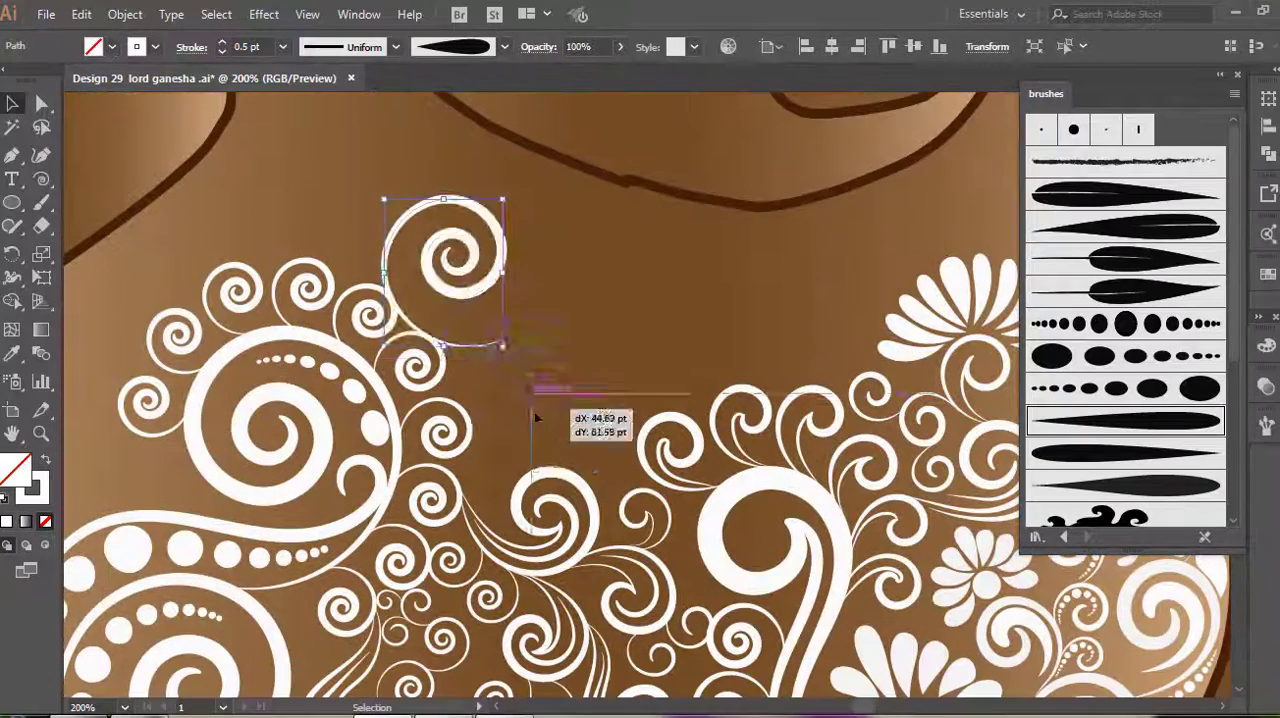
{"action": "left_click_drag", "start_coordinate": [534, 408], "coordinate": [628, 528]}
{"action": "left_click_drag", "start_coordinate": [603, 323], "coordinate": [627, 348]}
{"action": "key", "text": "Up"}
{"action": "key", "text": "Up"}
{"action": "key", "text": "Up"}
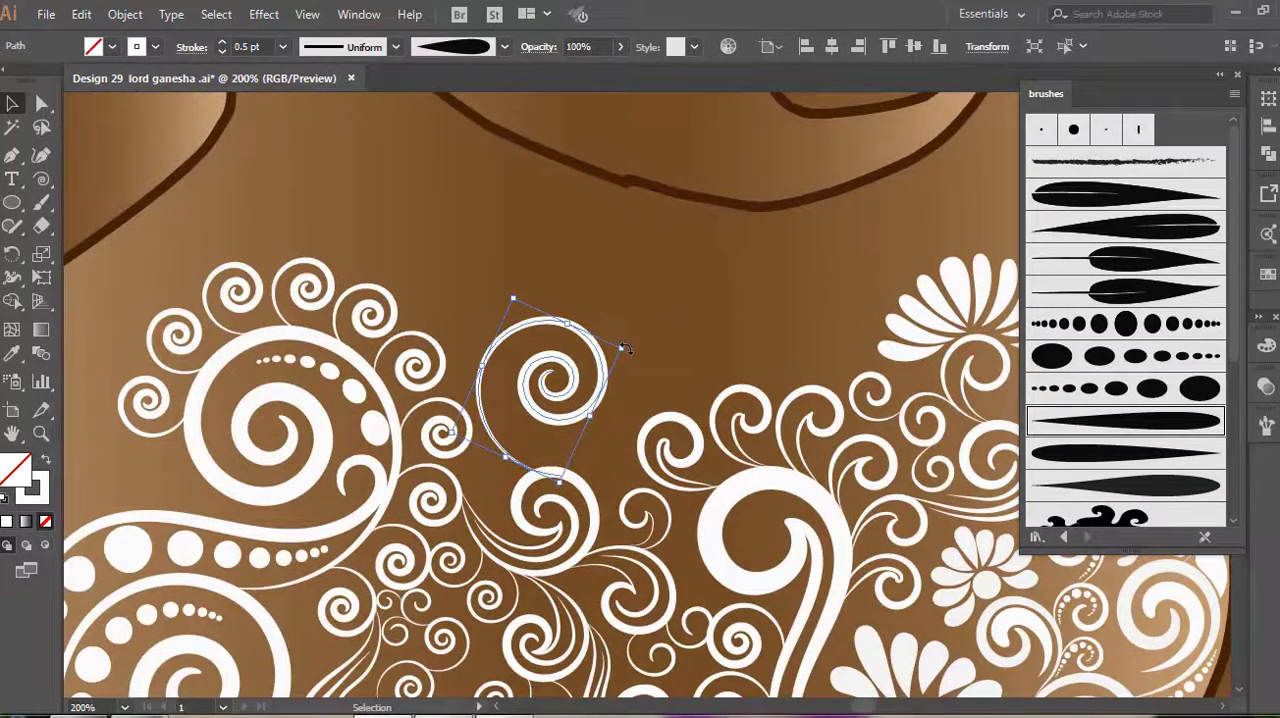
{"action": "key", "text": "Right"}
{"action": "key", "text": "Right"}
{"action": "key", "text": "Right"}
{"action": "key", "text": "Right"}
{"action": "key", "text": "Right"}
{"action": "key", "text": "Right"}
{"action": "key", "text": "Right"}
{"action": "key", "text": "Right"}
{"action": "key", "text": "Right"}
{"action": "left_click", "coordinate": [713, 278]}
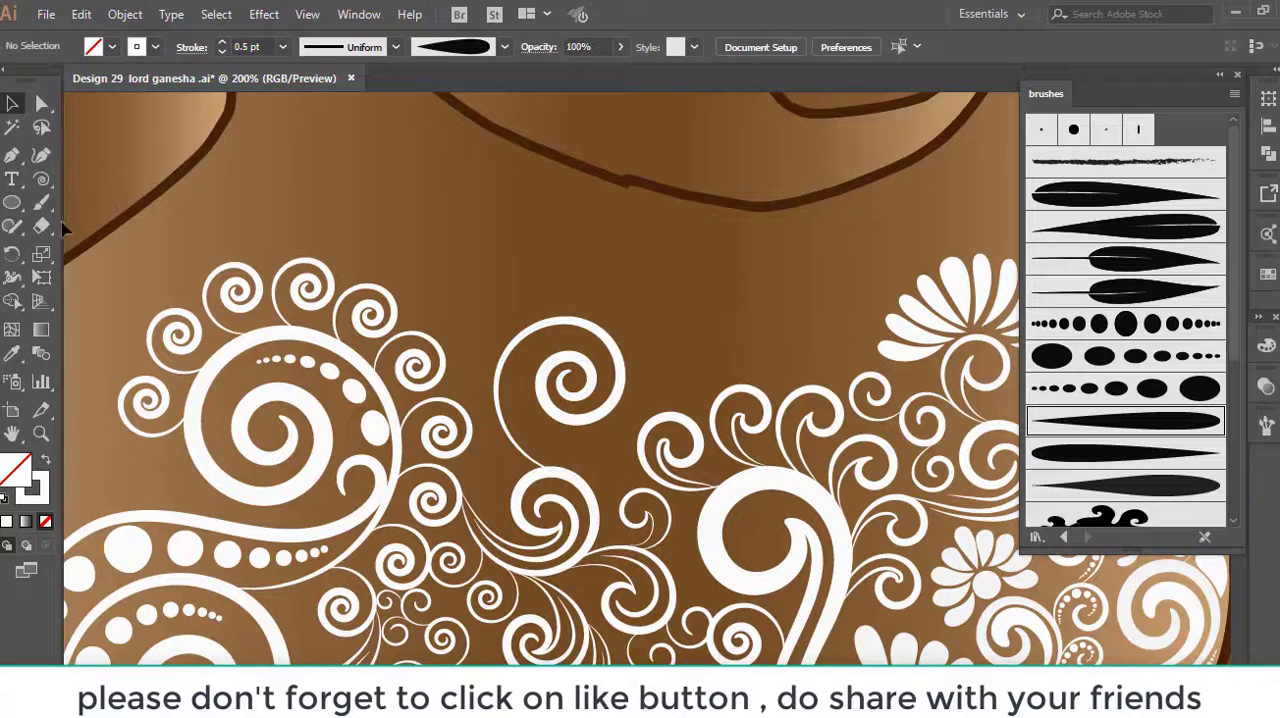
Paint a fan of petals above the newly placed larger spiral with the tapered art brush at 0.5 pt
{"action": "left_click", "coordinate": [41, 203]}
{"action": "left_click_drag", "start_coordinate": [590, 210], "coordinate": [595, 255]}
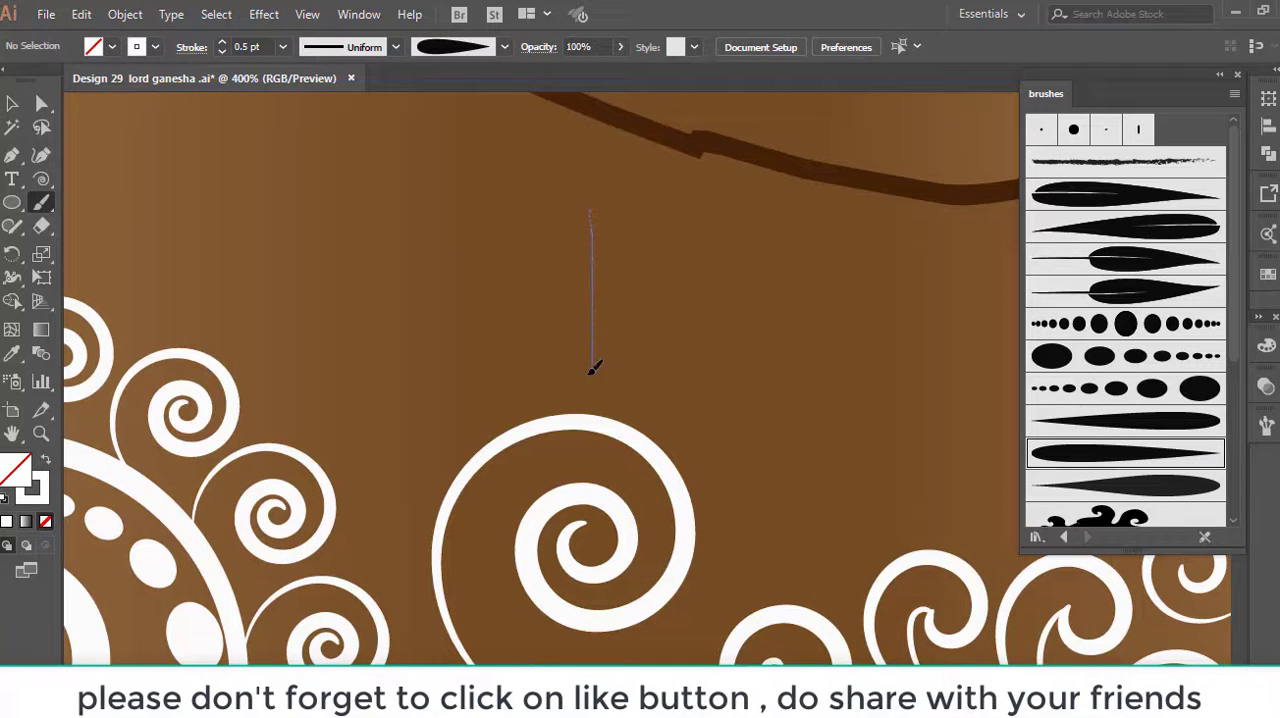
{"action": "mouse_move", "coordinate": [594, 368]}
{"action": "left_mouse_down"}
{"action": "mouse_move", "coordinate": [589, 401]}
{"action": "mouse_move", "coordinate": [638, 281]}
{"action": "mouse_move", "coordinate": [605, 399]}
{"action": "left_mouse_up"}
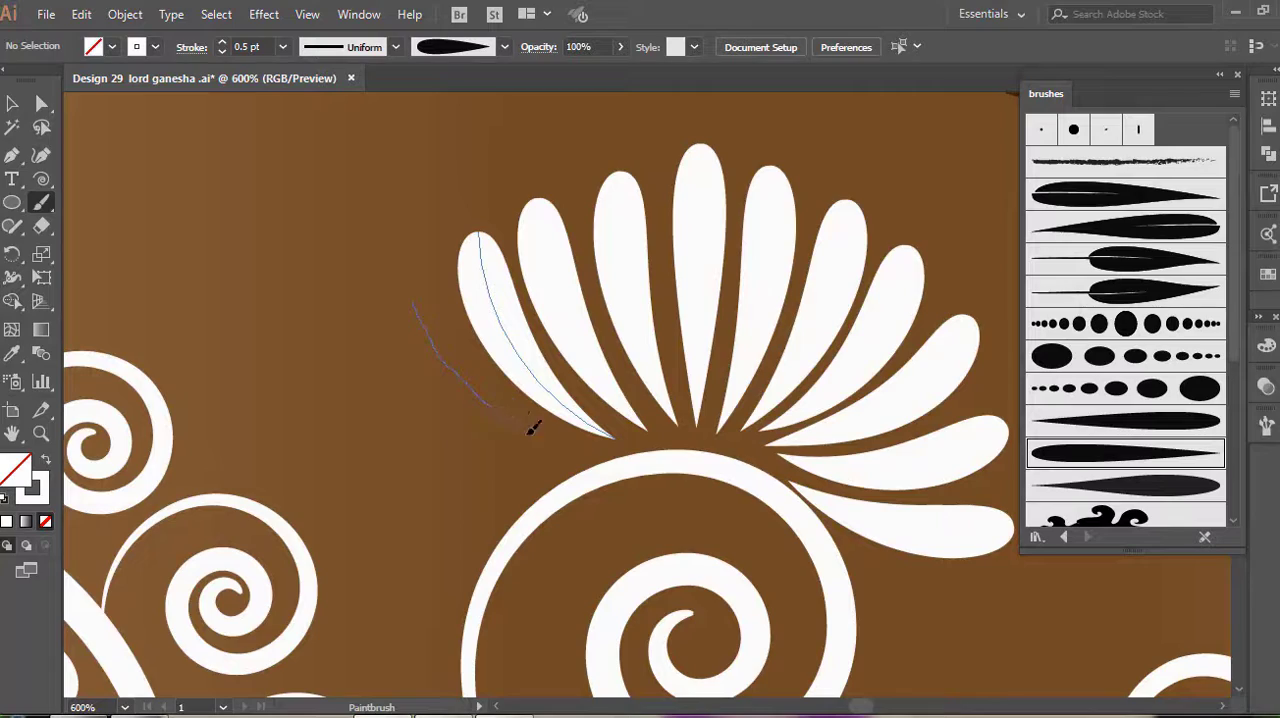
{"action": "left_click_drag", "start_coordinate": [533, 428], "coordinate": [580, 447]}
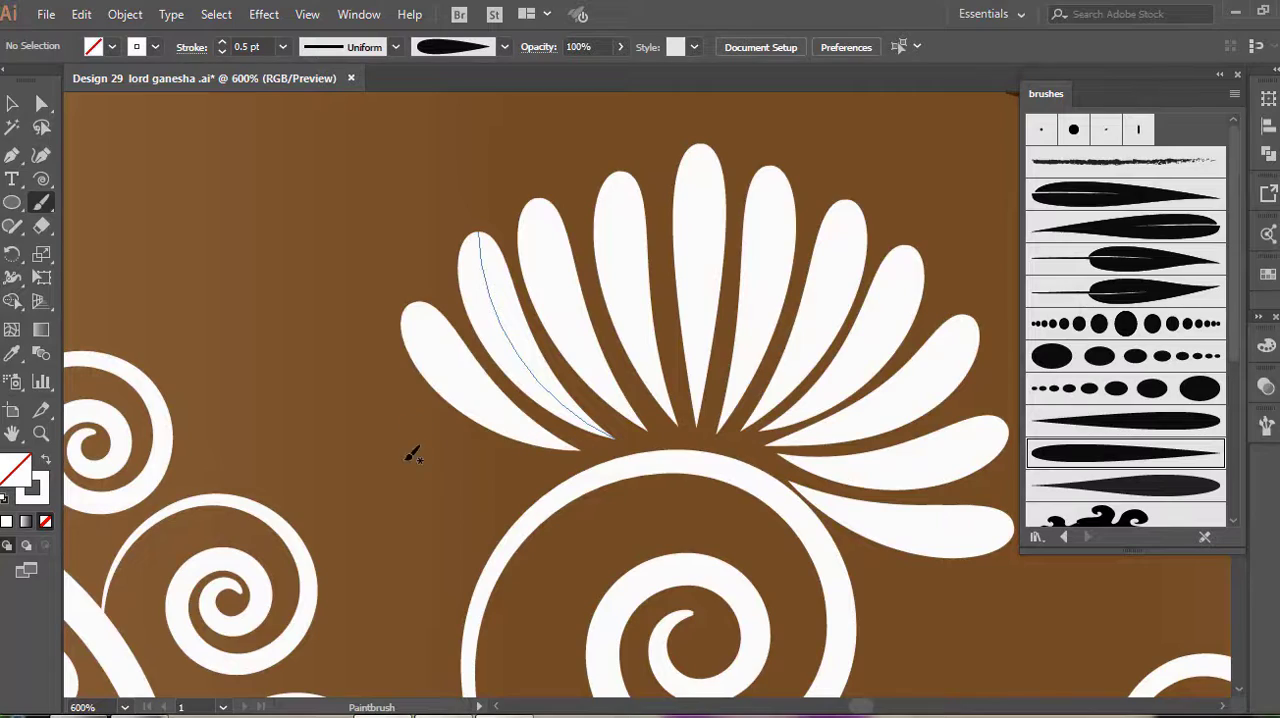
{"action": "left_click_drag", "start_coordinate": [379, 409], "coordinate": [426, 451]}
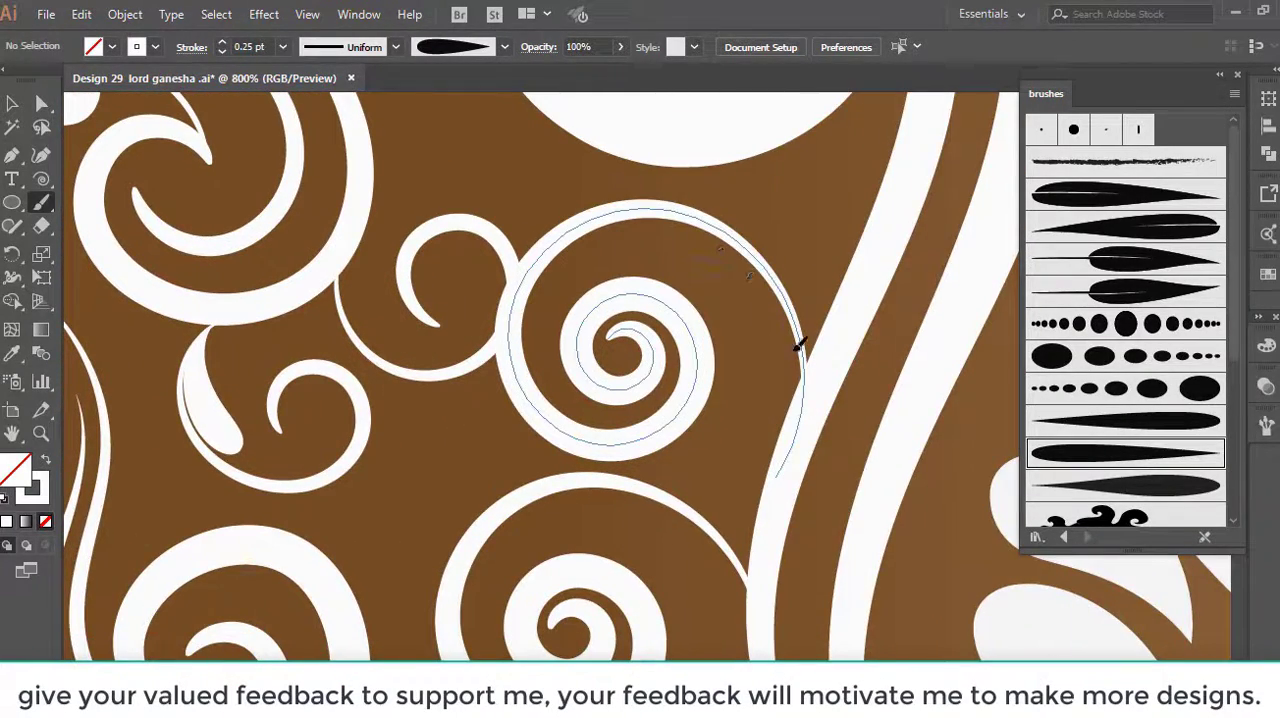
Paint 0.25 pt teardrop accents inside the small curls and spirals beside the belly's long central stems
{"action": "left_click_drag", "start_coordinate": [797, 346], "coordinate": [778, 402]}
{"action": "key", "text": "ctrl+z"}
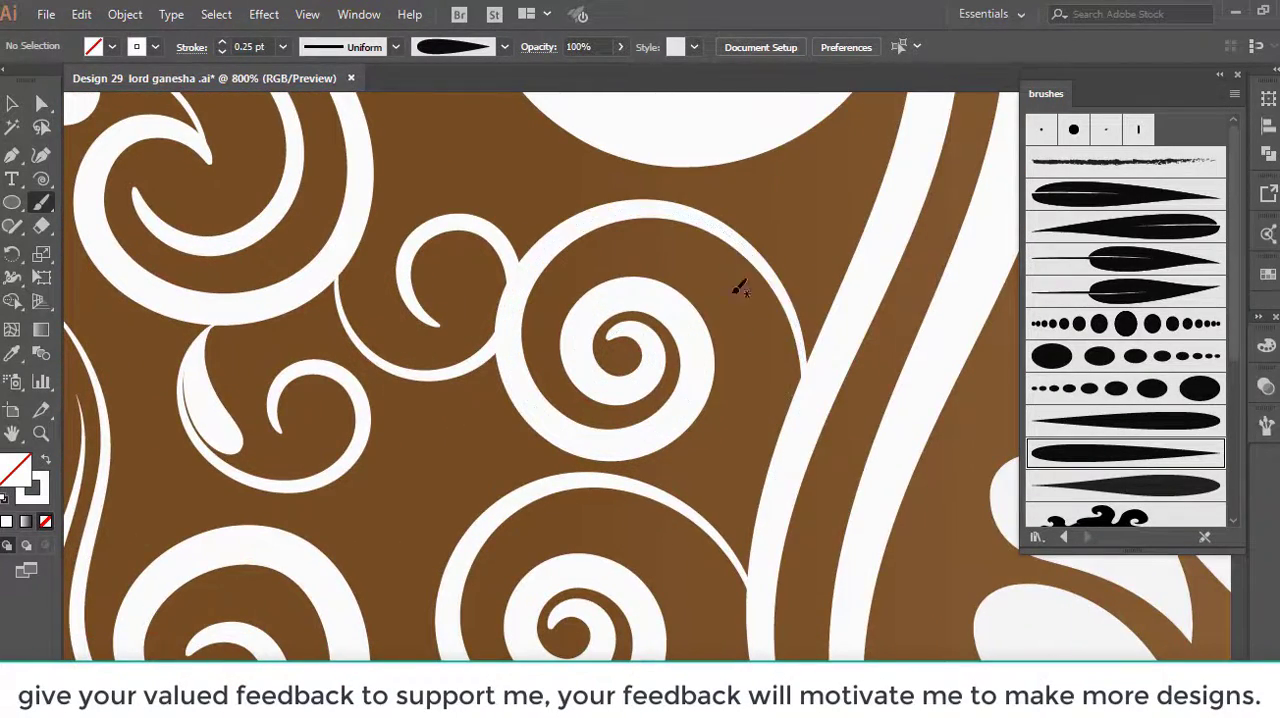
{"action": "left_click_drag", "start_coordinate": [785, 312], "coordinate": [800, 385]}
{"action": "scroll", "coordinate": [650, 443], "scroll_direction": "down", "scroll_amount": 2}
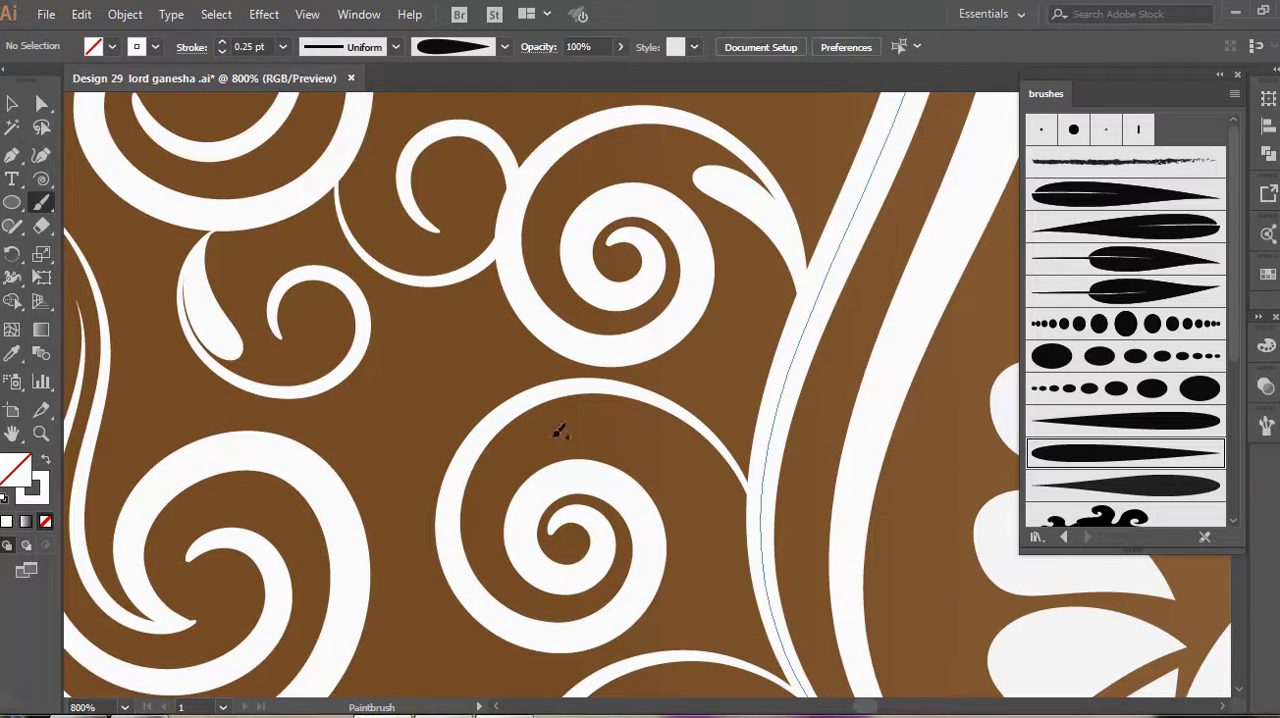
{"action": "left_click_drag", "start_coordinate": [666, 432], "coordinate": [763, 509]}
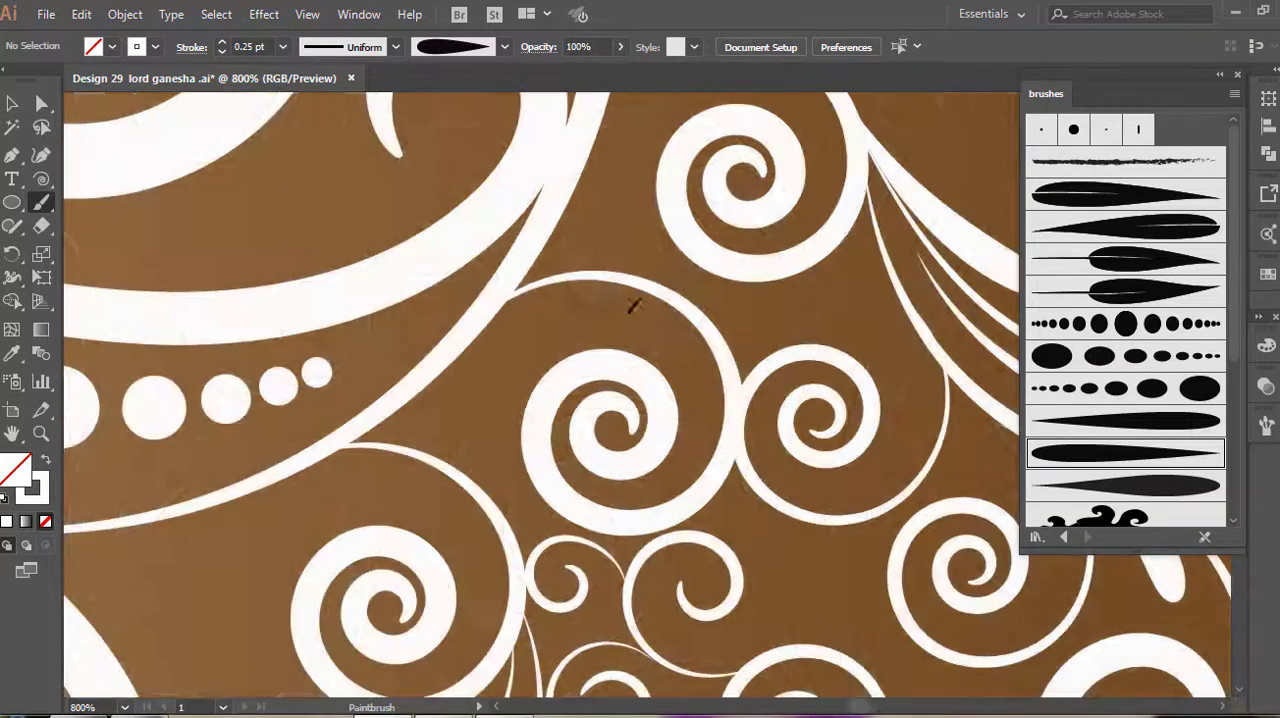
Add 0.25 pt teardrop accents inside the spirals along the large scroll's outer stem and the scrolls beneath the trunk outline
{"action": "left_click_drag", "start_coordinate": [635, 305], "coordinate": [500, 302]}
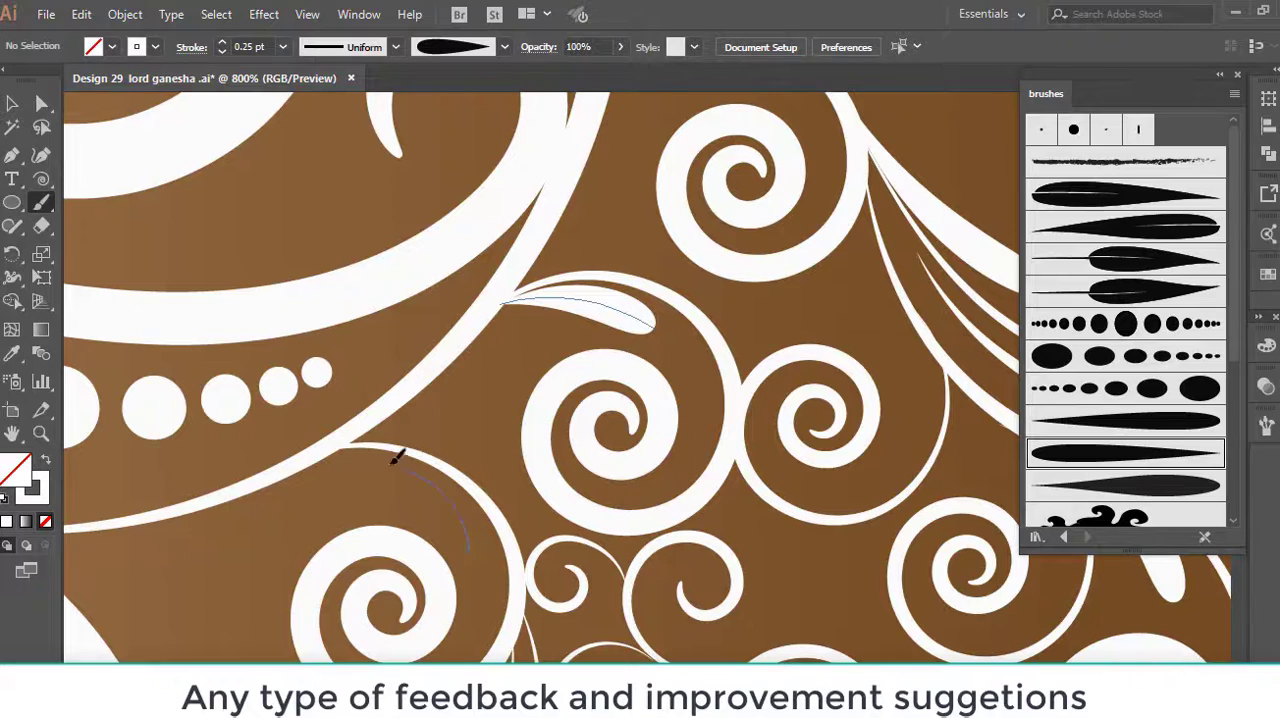
{"action": "left_click_drag", "start_coordinate": [395, 457], "coordinate": [347, 451]}
{"action": "scroll", "coordinate": [600, 380], "scroll_direction": "up", "scroll_amount": 4}
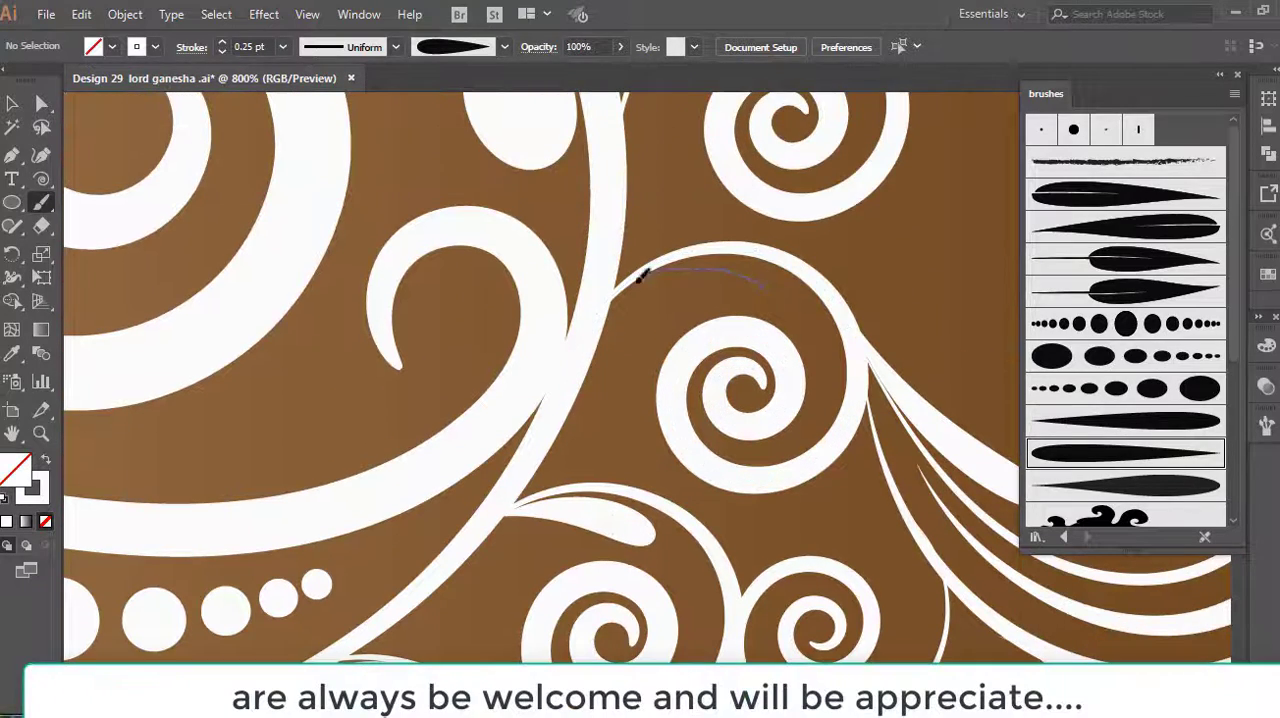
{"action": "left_click_drag", "start_coordinate": [640, 278], "coordinate": [609, 309]}
{"action": "left_click_drag", "start_coordinate": [792, 300], "coordinate": [688, 272]}
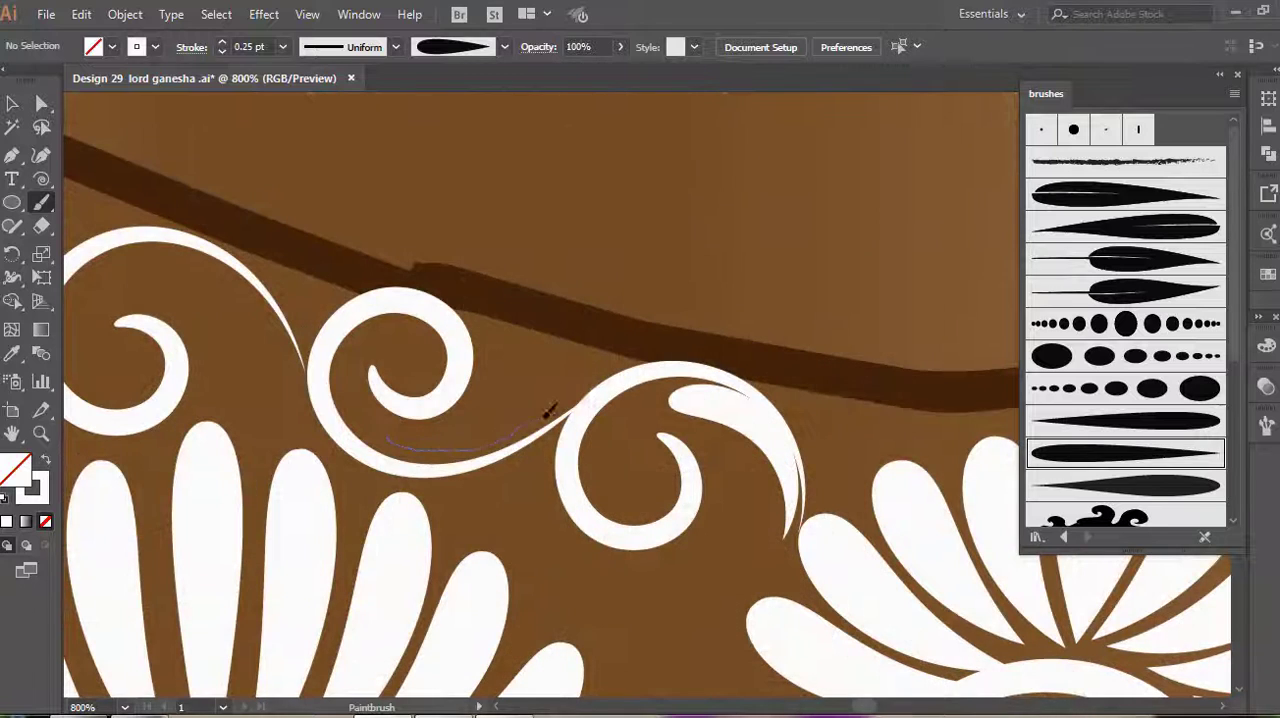
{"action": "left_click_drag", "start_coordinate": [549, 408], "coordinate": [415, 425]}
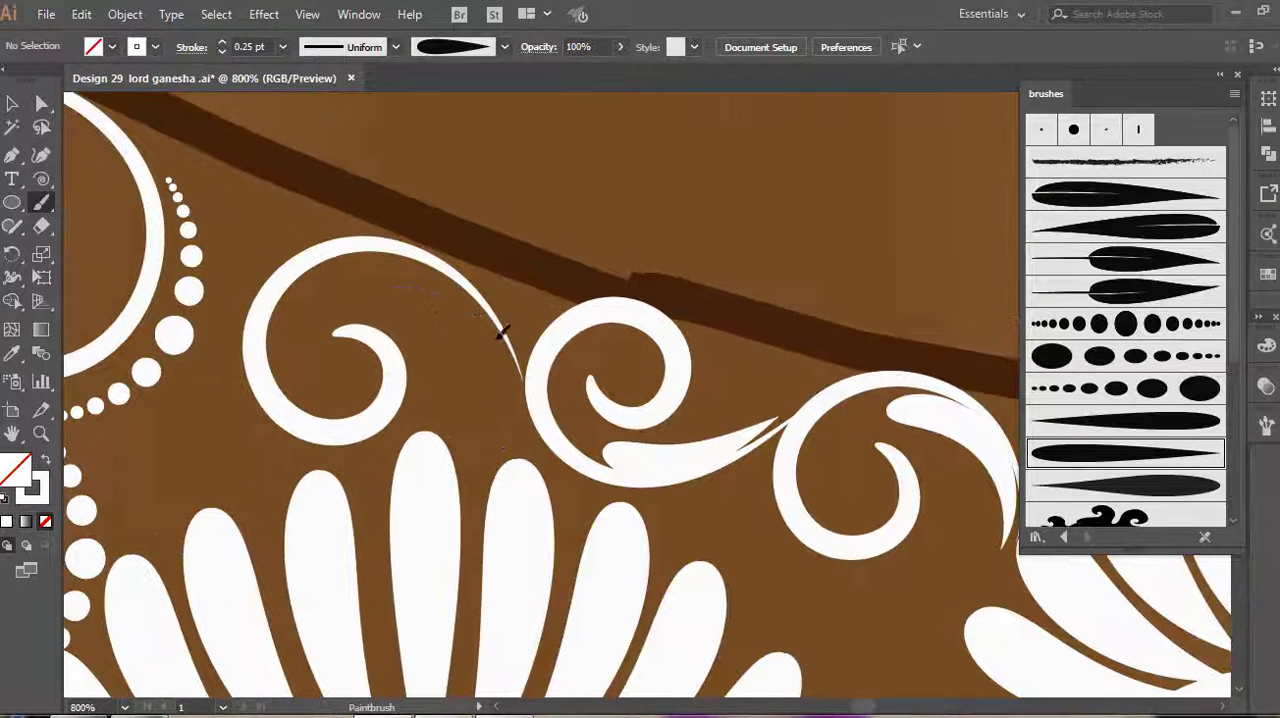
{"action": "left_click_drag", "start_coordinate": [503, 332], "coordinate": [521, 398]}
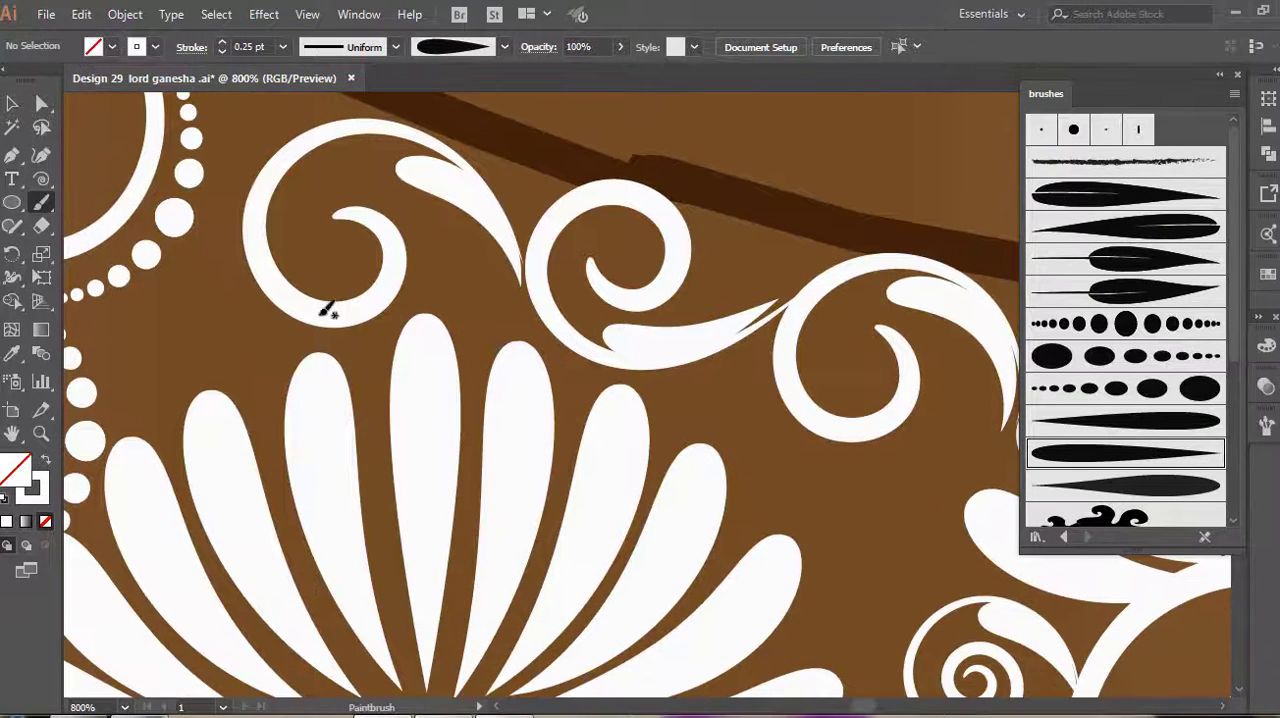
Paint dot strokes that are largest in the middle around the scrolls beneath the trunk outline, and set them to 1 pt
{"action": "left_click", "coordinate": [1126, 323]}
{"action": "left_click_drag", "start_coordinate": [752, 356], "coordinate": [758, 408]}
{"action": "left_click_drag", "start_coordinate": [875, 463], "coordinate": [931, 416]}
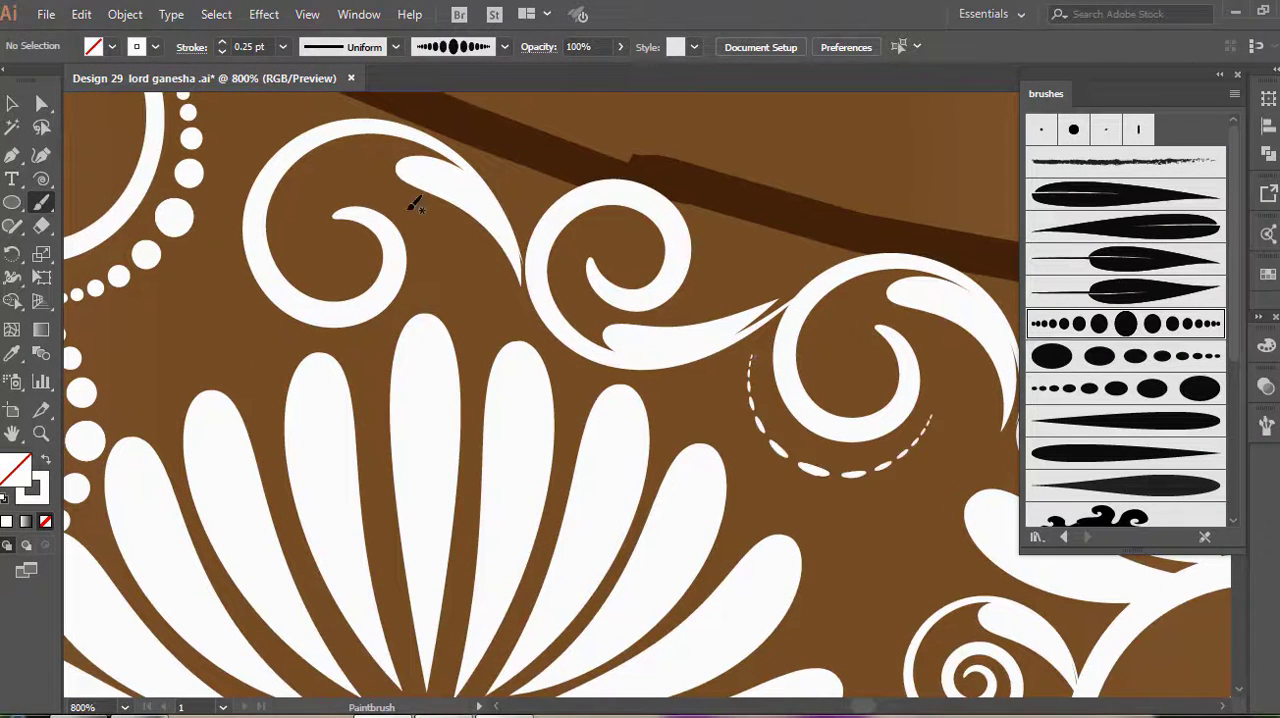
{"action": "scroll", "coordinate": [261, 48], "scroll_direction": "up", "scroll_amount": 3}
{"action": "left_click_drag", "start_coordinate": [540, 325], "coordinate": [583, 362]}
{"action": "left_click", "coordinate": [12, 103]}
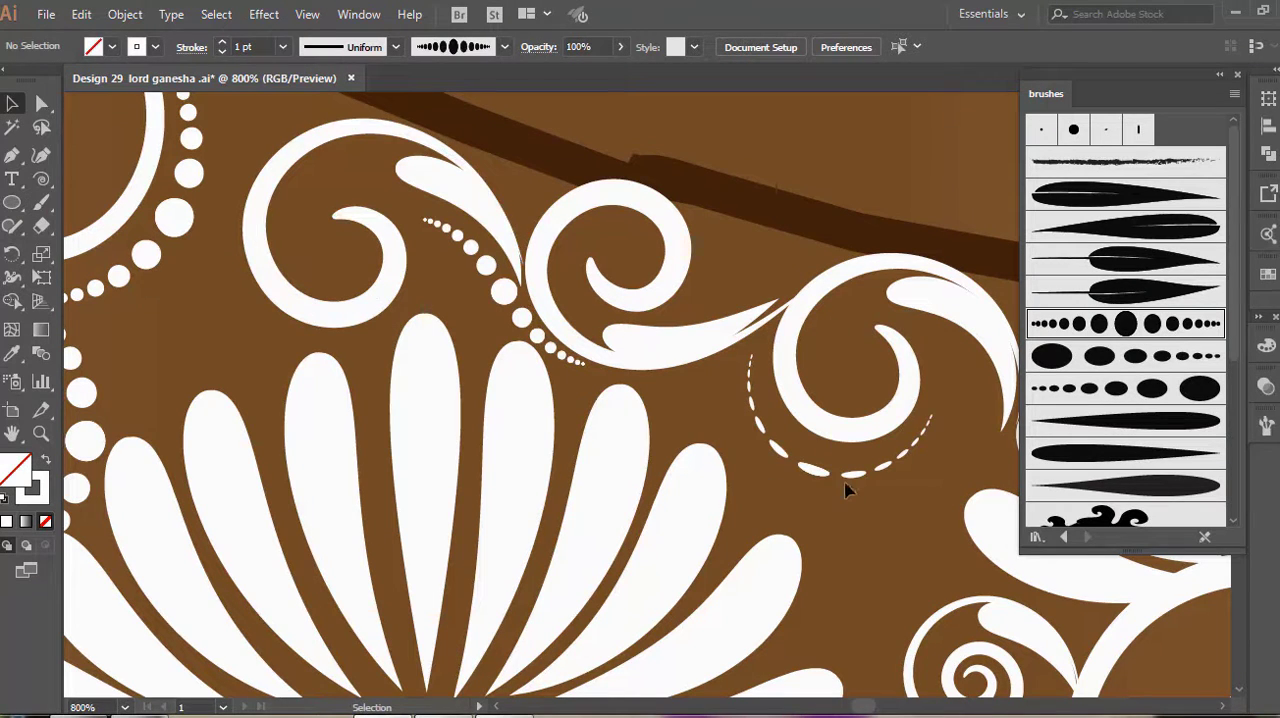
{"action": "left_click", "coordinate": [848, 476]}
{"action": "scroll", "coordinate": [261, 48], "scroll_direction": "up", "scroll_amount": 3}
{"action": "left_click", "coordinate": [553, 420]}
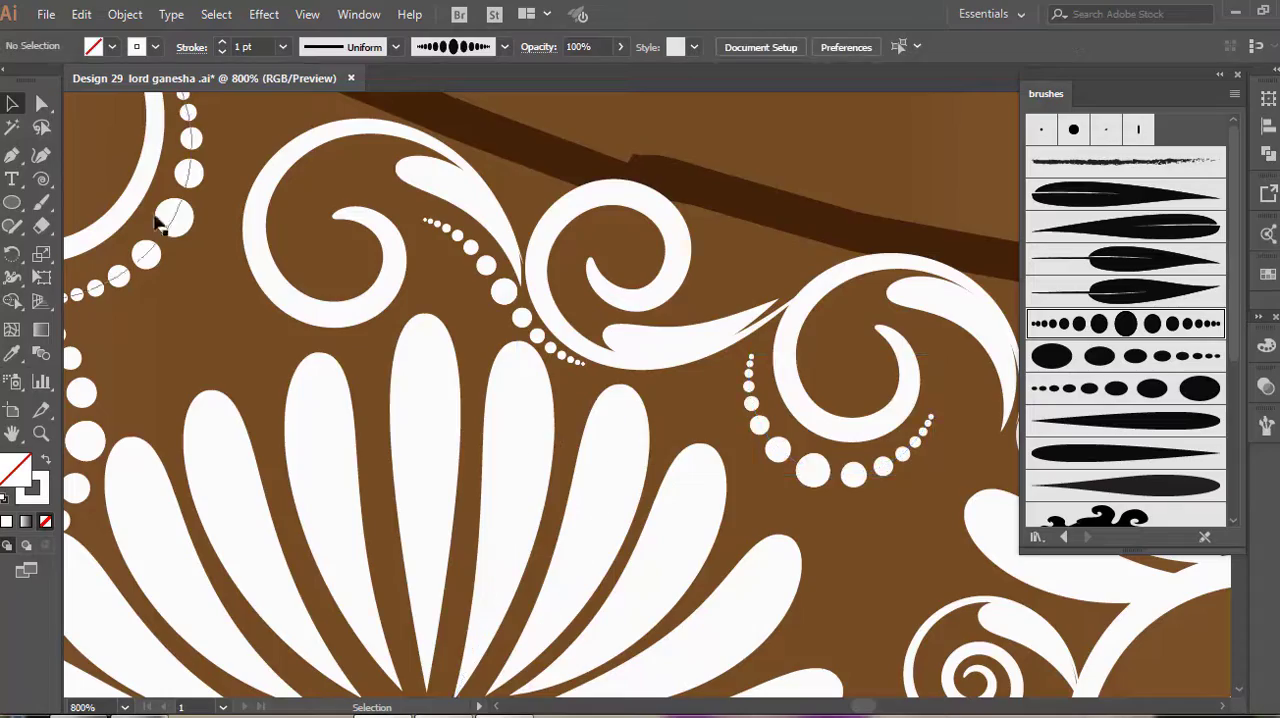
Fill the remaining gaps between the belly's scrolls with 1 pt graduated dot strokes
{"action": "left_click", "coordinate": [41, 202]}
{"action": "scroll", "coordinate": [430, 370], "scroll_direction": "down", "scroll_amount": 7}
{"action": "scroll", "coordinate": [472, 396], "scroll_direction": "up", "scroll_amount": 1}
{"action": "mouse_move", "coordinate": [485, 412]}
{"action": "left_mouse_down"}
{"action": "mouse_move", "coordinate": [646, 409]}
{"action": "mouse_move", "coordinate": [626, 397]}
{"action": "left_mouse_up"}
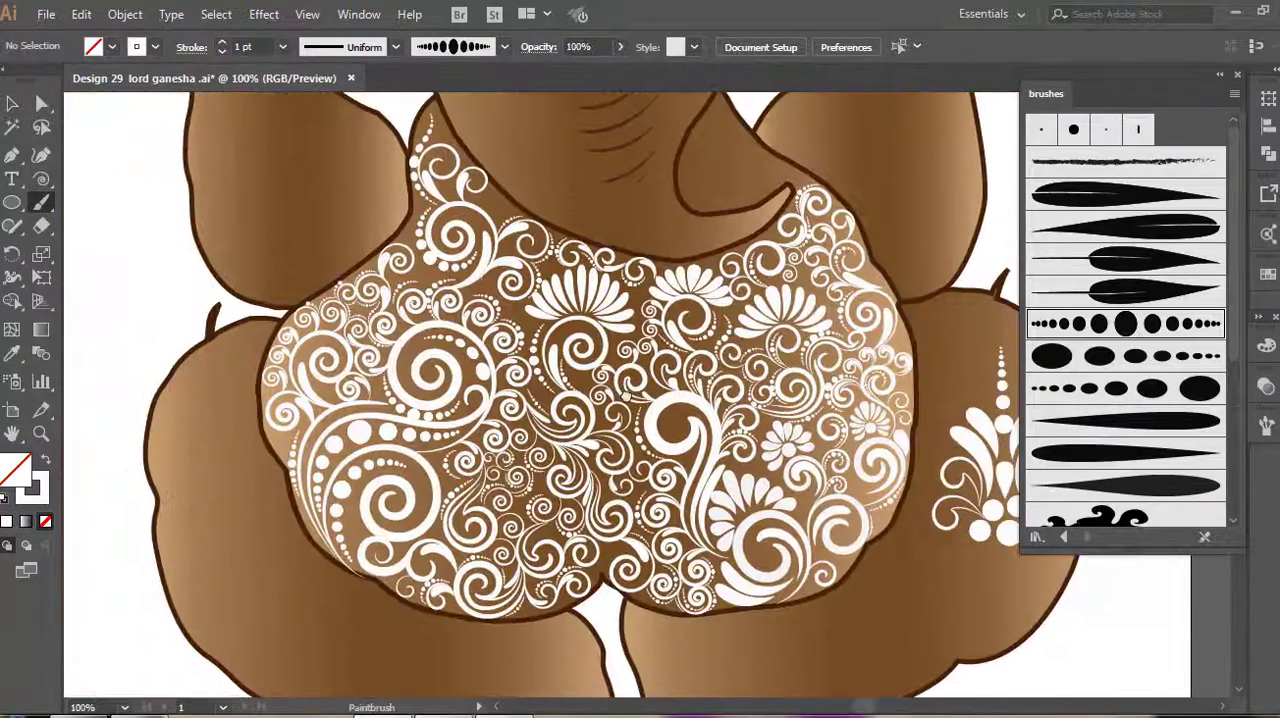
{"action": "scroll", "coordinate": [636, 392], "scroll_direction": "up", "scroll_amount": 1}
{"action": "scroll", "coordinate": [636, 392], "scroll_direction": "down", "scroll_amount": 1}
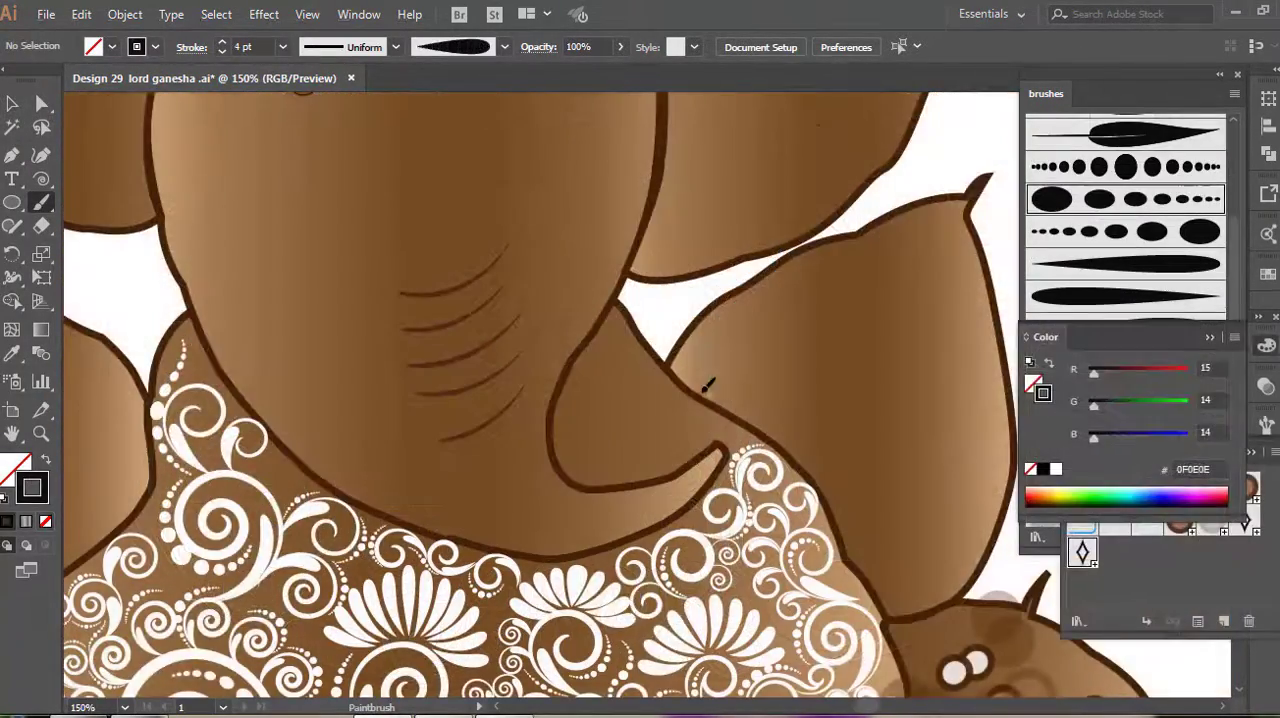
Paint the first spirals on the arm beside the trunk with the tapered art brush, in colour 0F0E0E at 1 pt
{"action": "left_click_drag", "start_coordinate": [706, 395], "coordinate": [762, 315]}
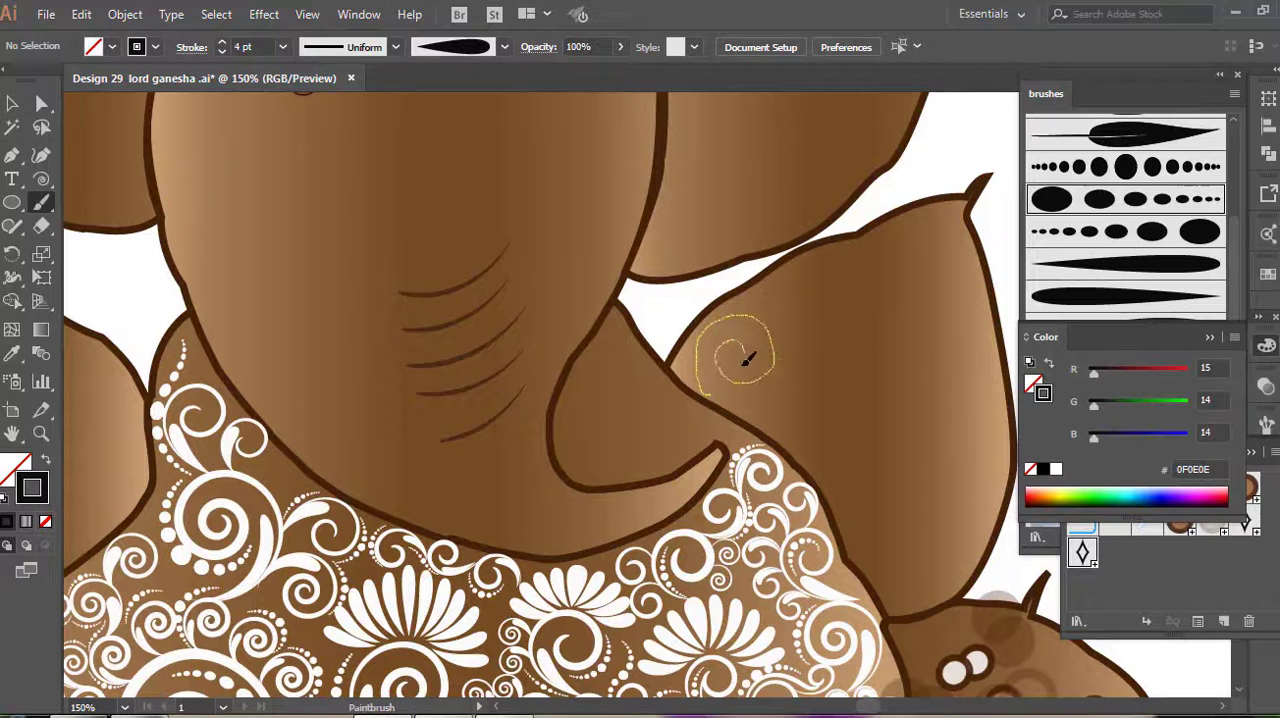
{"action": "left_click_drag", "start_coordinate": [748, 360], "coordinate": [752, 354]}
{"action": "scroll", "coordinate": [800, 330], "scroll_direction": "up", "scroll_amount": 2}
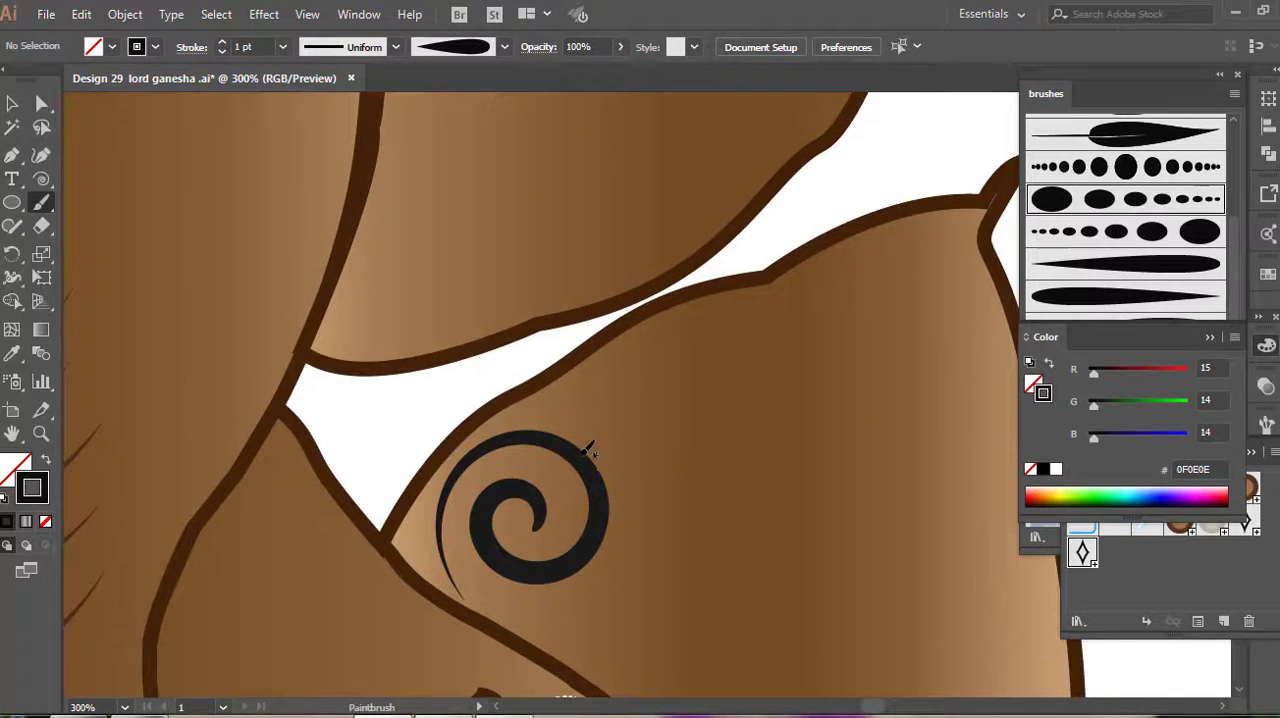
{"action": "left_click_drag", "start_coordinate": [565, 440], "coordinate": [655, 481]}
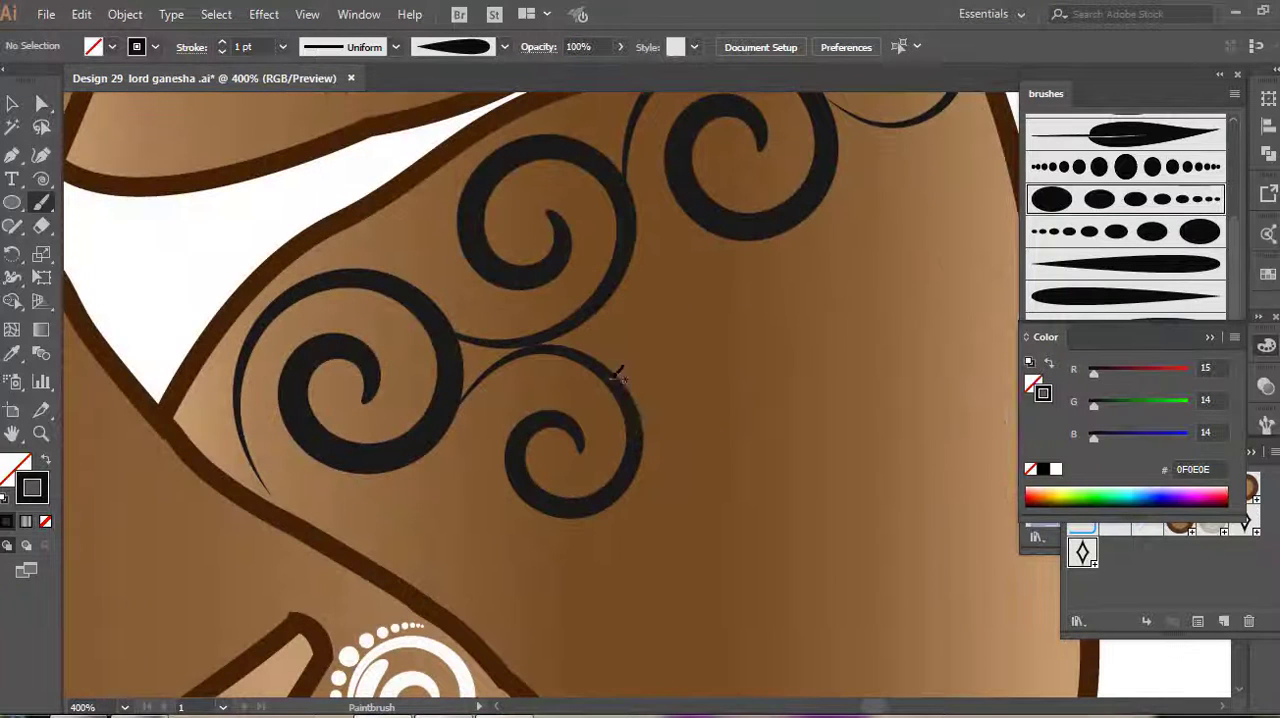
Branch more 1 pt dark spirals across the arm and fill the gaps between them with small 0.75 pt curls
{"action": "mouse_move", "coordinate": [610, 378]}
{"action": "left_mouse_down"}
{"action": "mouse_move", "coordinate": [805, 337]}
{"action": "mouse_move", "coordinate": [681, 257]}
{"action": "left_mouse_up"}
{"action": "left_click_drag", "start_coordinate": [727, 322], "coordinate": [727, 322]}
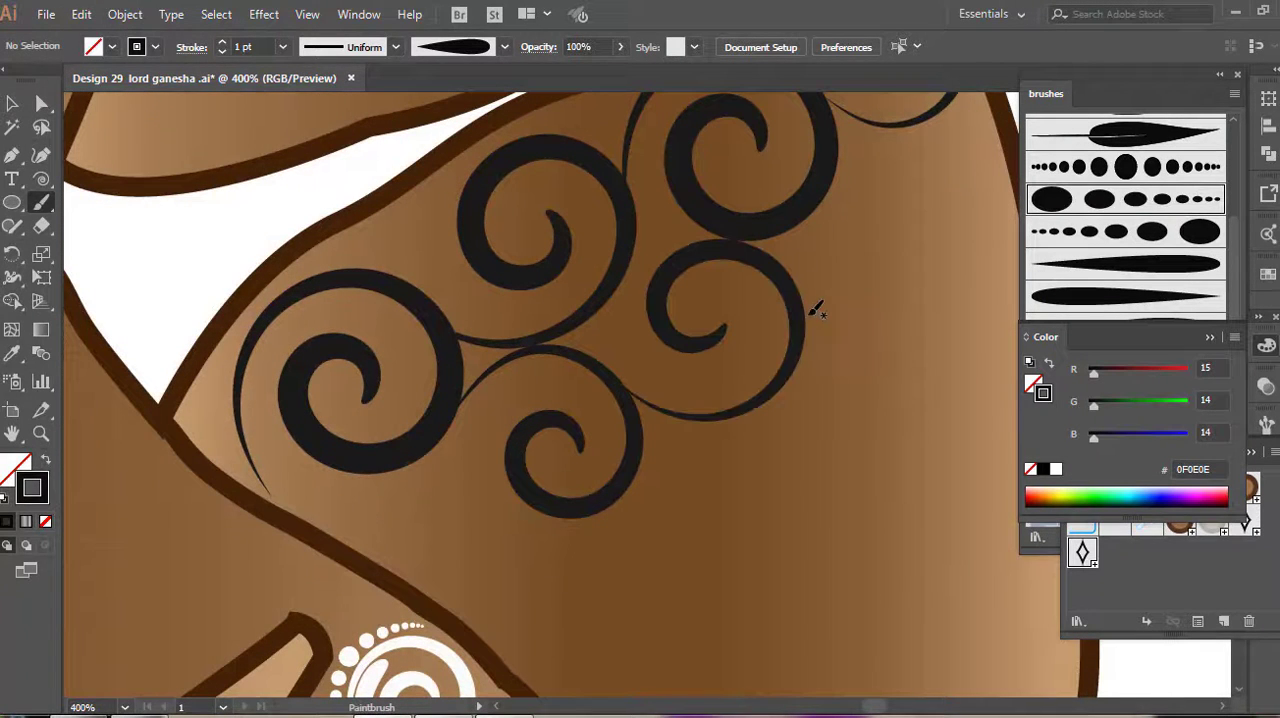
{"action": "mouse_move", "coordinate": [810, 314]}
{"action": "left_mouse_down"}
{"action": "mouse_move", "coordinate": [840, 190]}
{"action": "mouse_move", "coordinate": [1012, 180]}
{"action": "mouse_move", "coordinate": [927, 300]}
{"action": "left_mouse_up"}
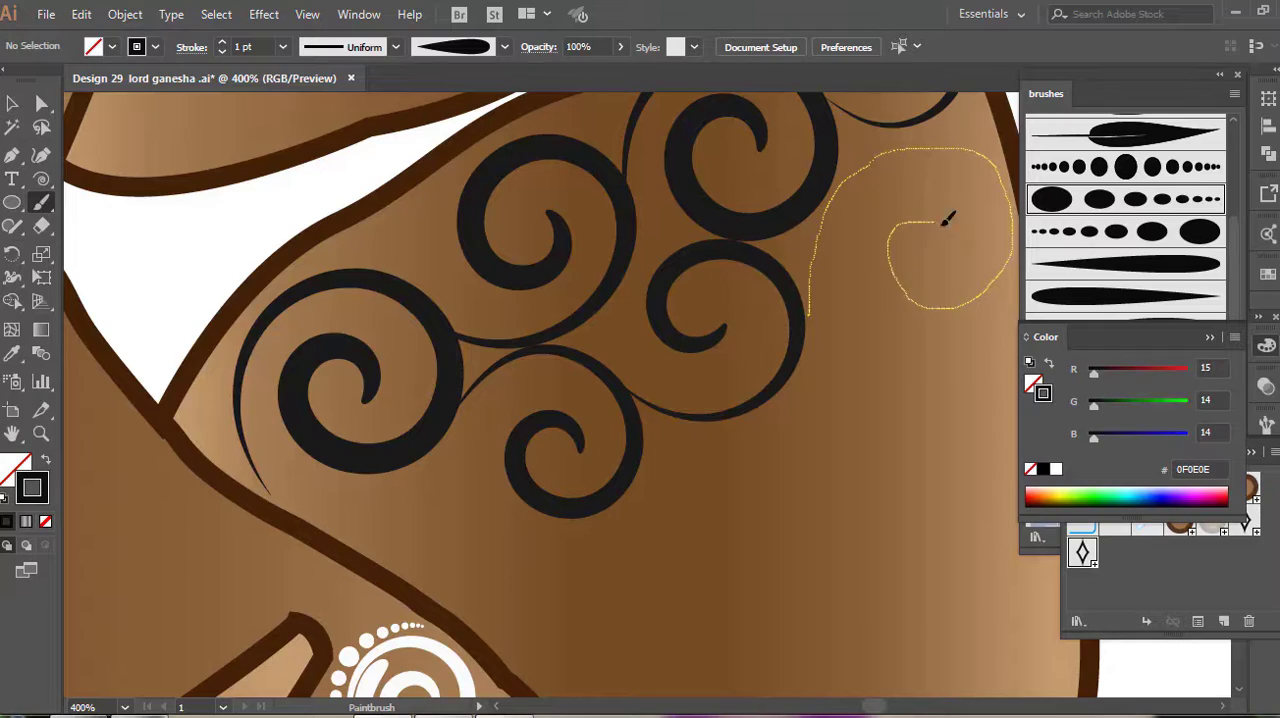
{"action": "mouse_move", "coordinate": [580, 325]}
{"action": "left_mouse_down"}
{"action": "mouse_move", "coordinate": [600, 395]}
{"action": "mouse_move", "coordinate": [688, 425]}
{"action": "mouse_move", "coordinate": [634, 407]}
{"action": "mouse_move", "coordinate": [695, 401]}
{"action": "left_mouse_up"}
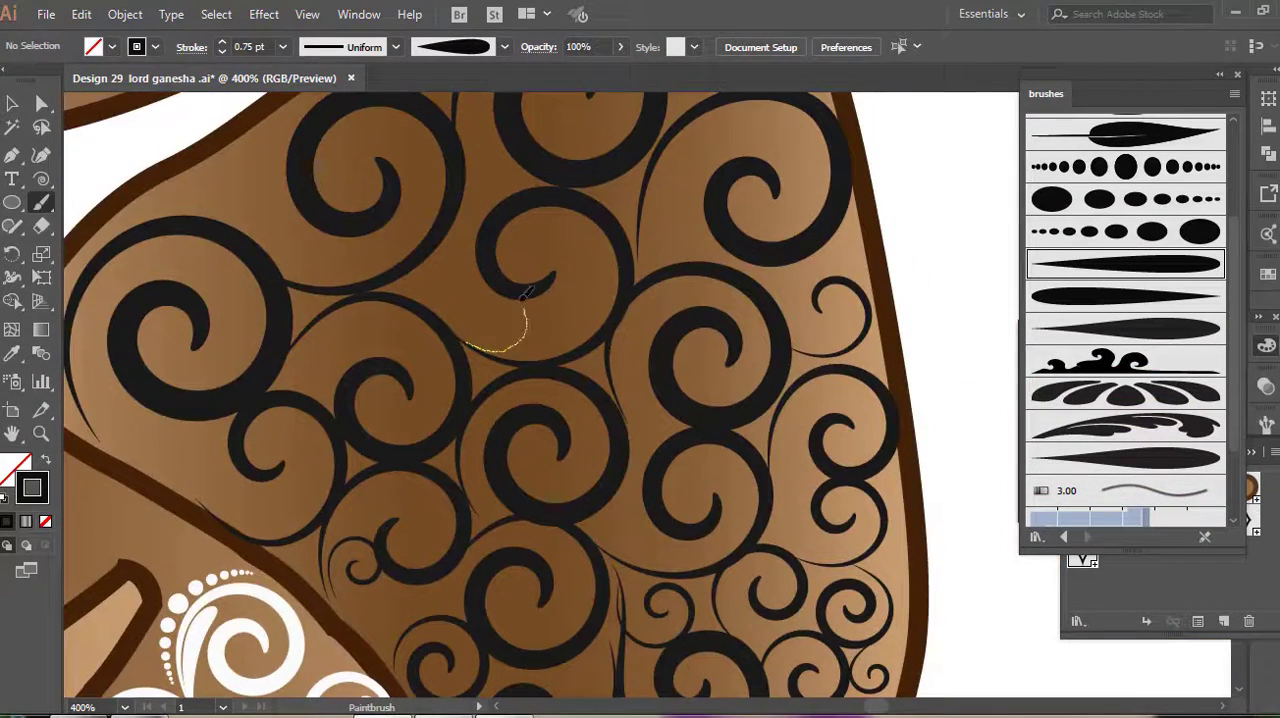
{"action": "mouse_move", "coordinate": [497, 320]}
{"action": "left_mouse_down"}
{"action": "mouse_move", "coordinate": [558, 352]}
{"action": "mouse_move", "coordinate": [570, 290]}
{"action": "mouse_move", "coordinate": [562, 300]}
{"action": "left_mouse_up"}
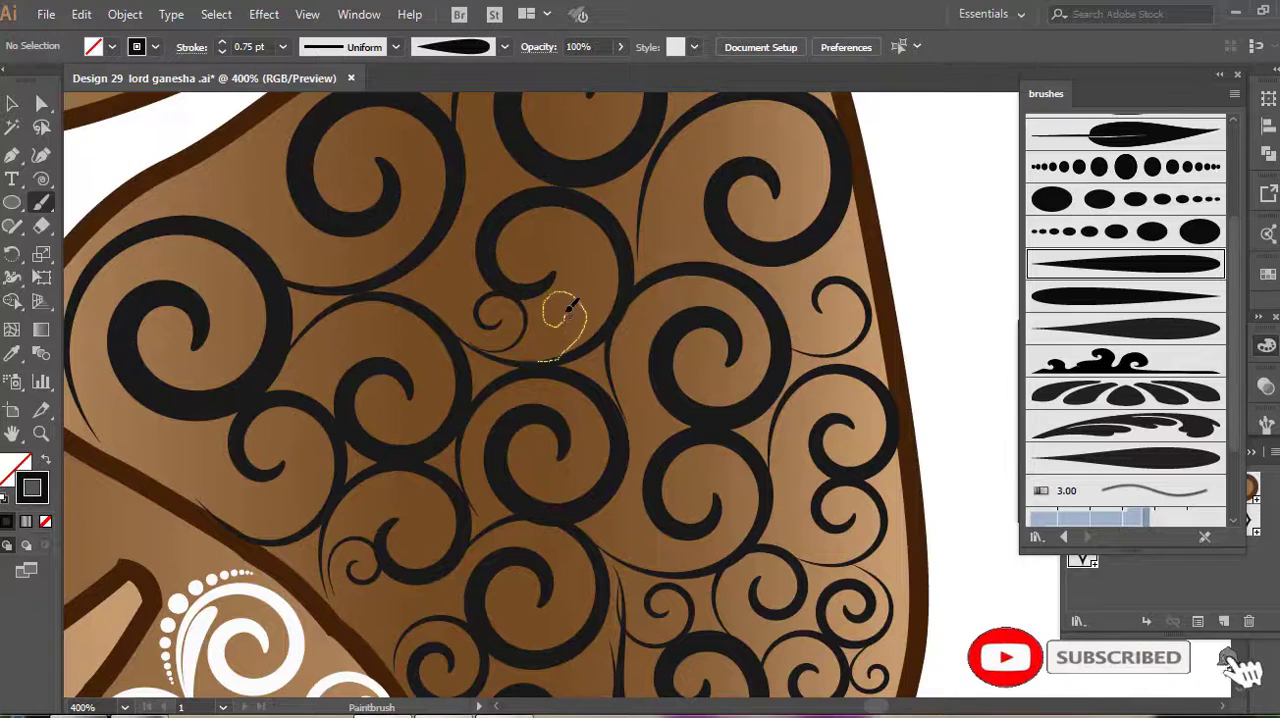
Paint white 0.25 pt tapered highlights along the inner curves of the arm's dark spirals
{"action": "left_click_drag", "start_coordinate": [552, 218], "coordinate": [434, 222]}
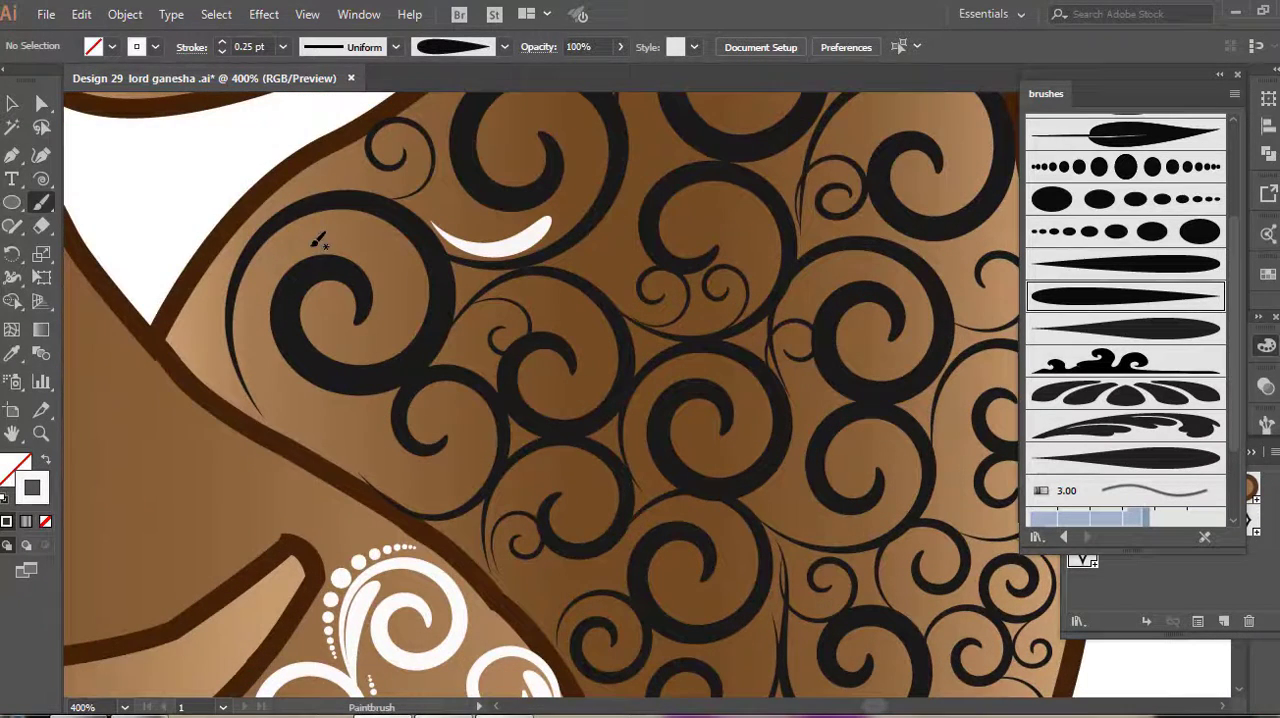
{"action": "mouse_move", "coordinate": [300, 237]}
{"action": "left_mouse_down"}
{"action": "mouse_move", "coordinate": [250, 296]}
{"action": "mouse_move", "coordinate": [262, 385]}
{"action": "left_mouse_up"}
{"action": "left_click_drag", "start_coordinate": [484, 418], "coordinate": [380, 497]}
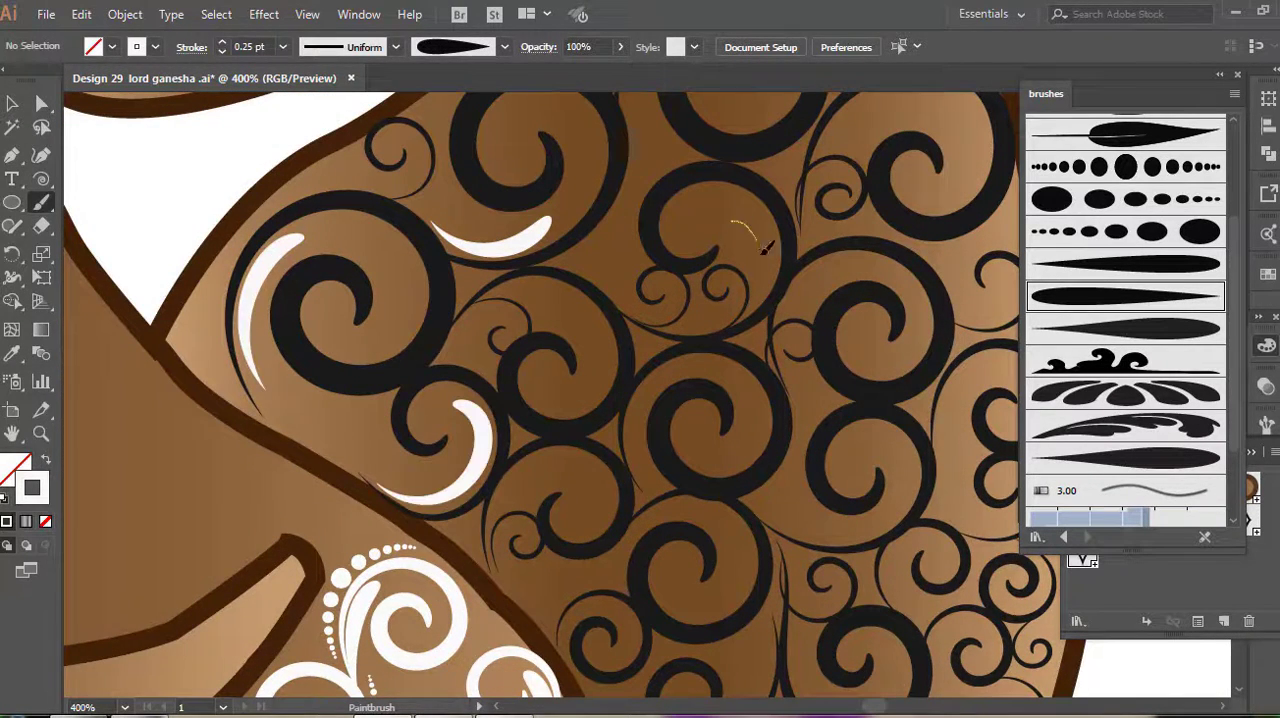
{"action": "left_click_drag", "start_coordinate": [765, 248], "coordinate": [712, 324]}
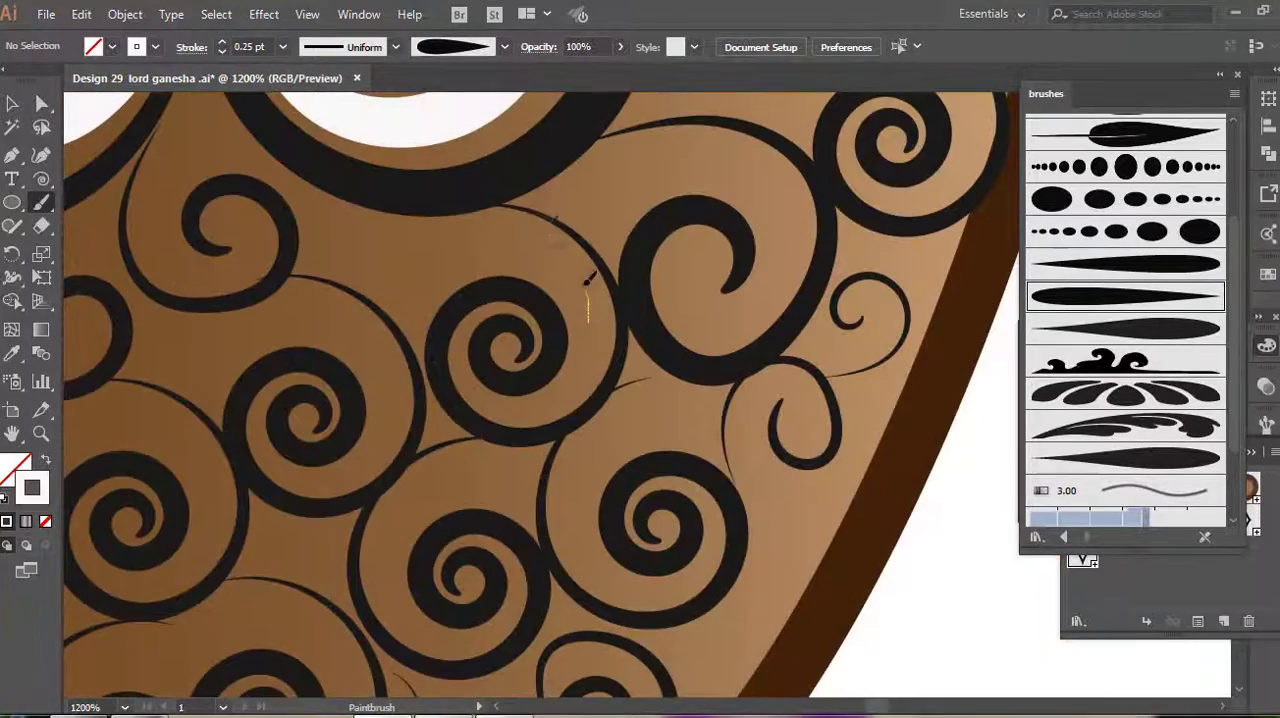
{"action": "left_click_drag", "start_coordinate": [588, 280], "coordinate": [552, 224]}
{"action": "mouse_move", "coordinate": [795, 240]}
{"action": "left_mouse_down"}
{"action": "mouse_move", "coordinate": [776, 173]}
{"action": "mouse_move", "coordinate": [706, 125]}
{"action": "left_mouse_up"}
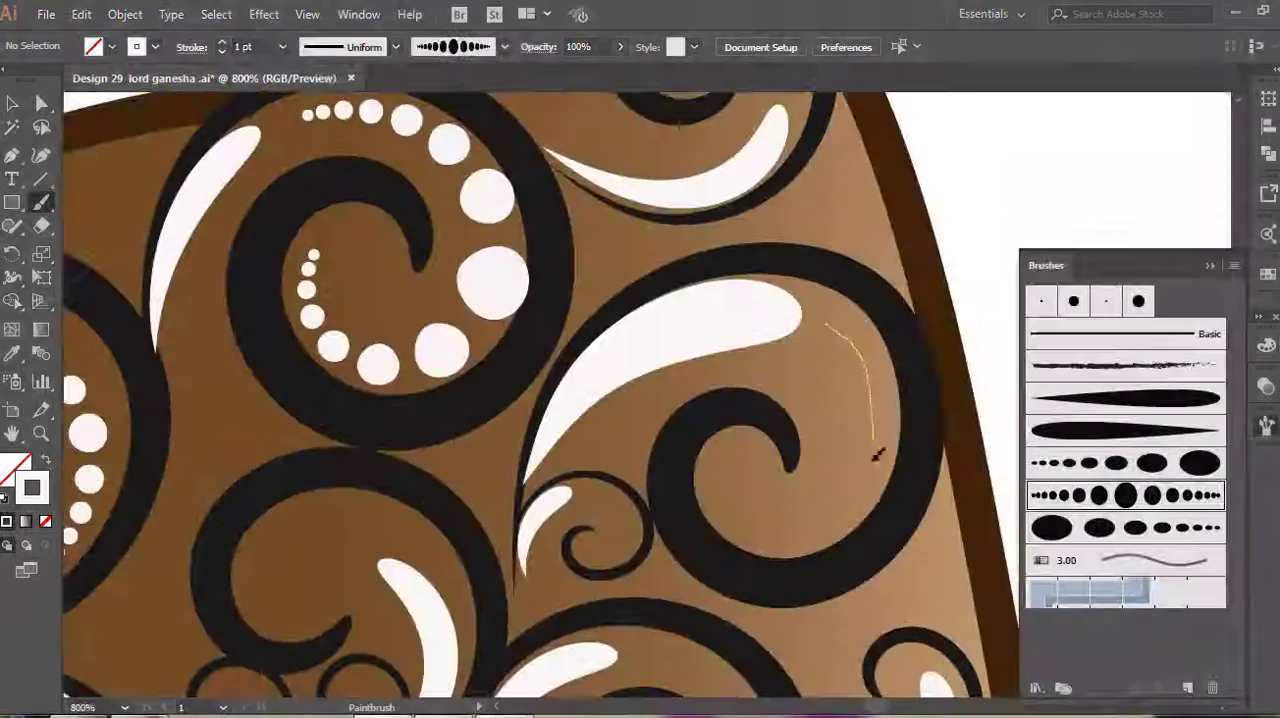
Paint white 1 pt graduated dot strokes inside the dark spirals near the arm's outer edge and across its middle
{"action": "left_click_drag", "start_coordinate": [877, 455], "coordinate": [737, 492]}
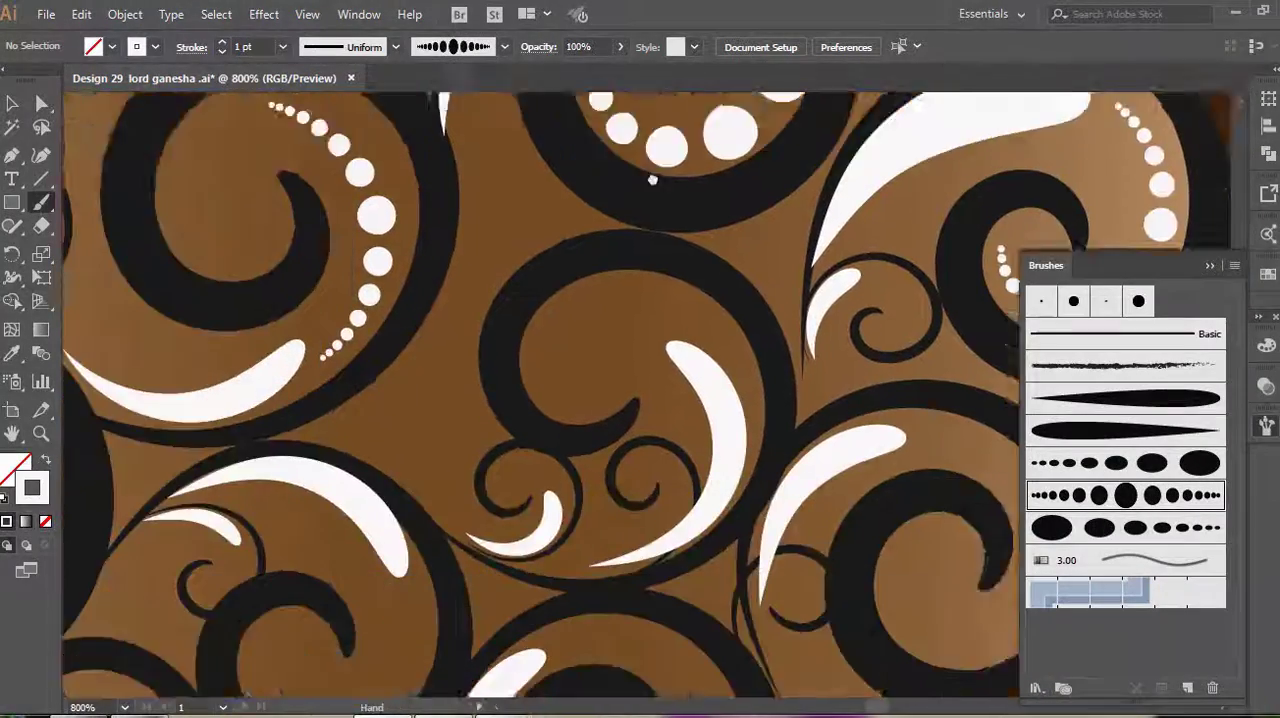
{"action": "mouse_move", "coordinate": [754, 228]}
{"action": "left_mouse_down"}
{"action": "mouse_move", "coordinate": [706, 206]}
{"action": "mouse_move", "coordinate": [622, 291]}
{"action": "left_mouse_up"}
{"action": "left_click_drag", "start_coordinate": [578, 135], "coordinate": [512, 282]}
{"action": "left_click_drag", "start_coordinate": [512, 282], "coordinate": [538, 326]}
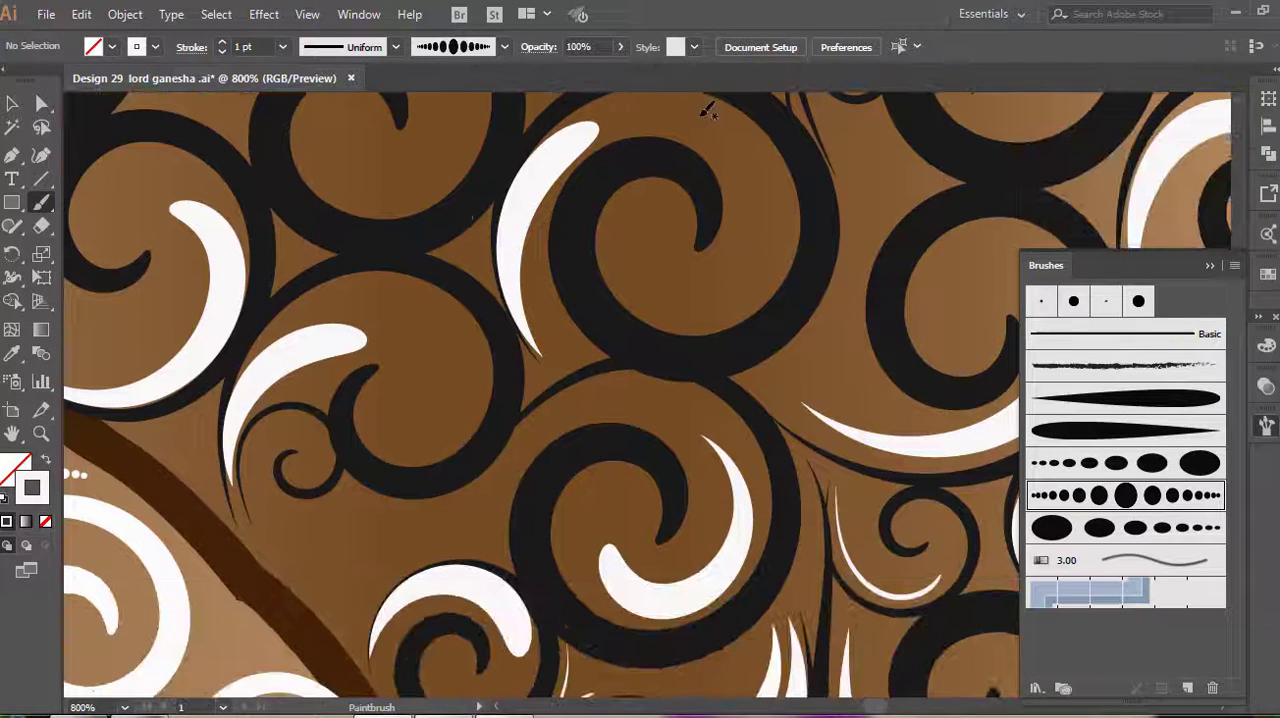
{"action": "mouse_move", "coordinate": [708, 108]}
{"action": "left_mouse_down"}
{"action": "mouse_move", "coordinate": [752, 228]}
{"action": "mouse_move", "coordinate": [640, 282]}
{"action": "left_mouse_up"}
{"action": "left_click_drag", "start_coordinate": [640, 282], "coordinate": [636, 286]}
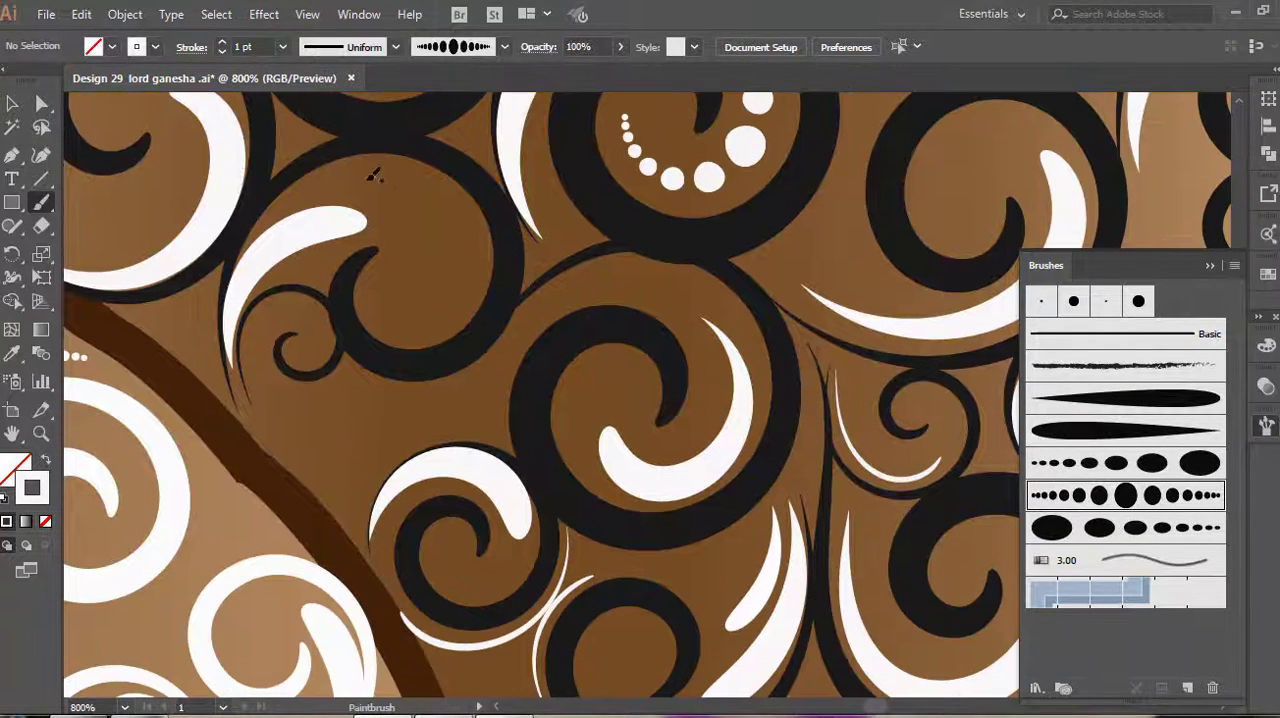
{"action": "left_click_drag", "start_coordinate": [469, 256], "coordinate": [384, 302]}
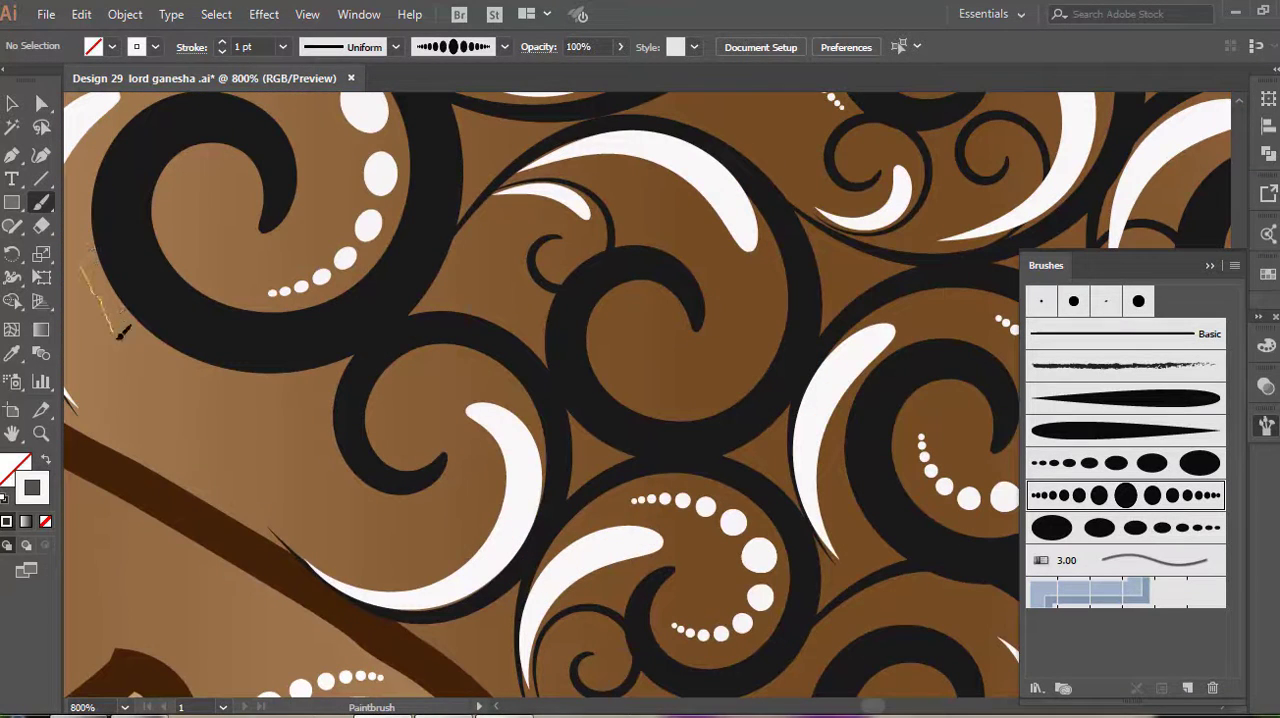
Add white 1 pt dot strokes inside and below the spirals along the arm's inner edge by the belly
{"action": "left_click_drag", "start_coordinate": [328, 377], "coordinate": [330, 377]}
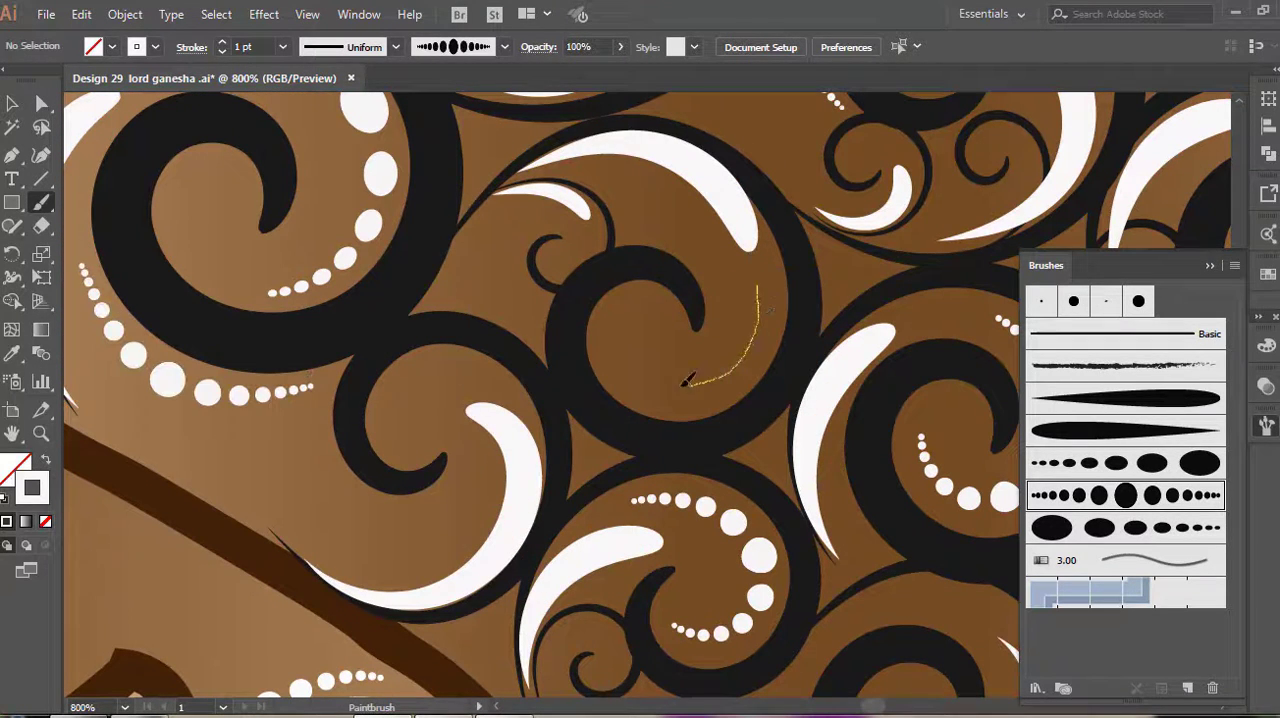
{"action": "mouse_move", "coordinate": [686, 380]}
{"action": "left_mouse_down"}
{"action": "mouse_move", "coordinate": [633, 346]}
{"action": "mouse_move", "coordinate": [631, 316]}
{"action": "left_mouse_up"}
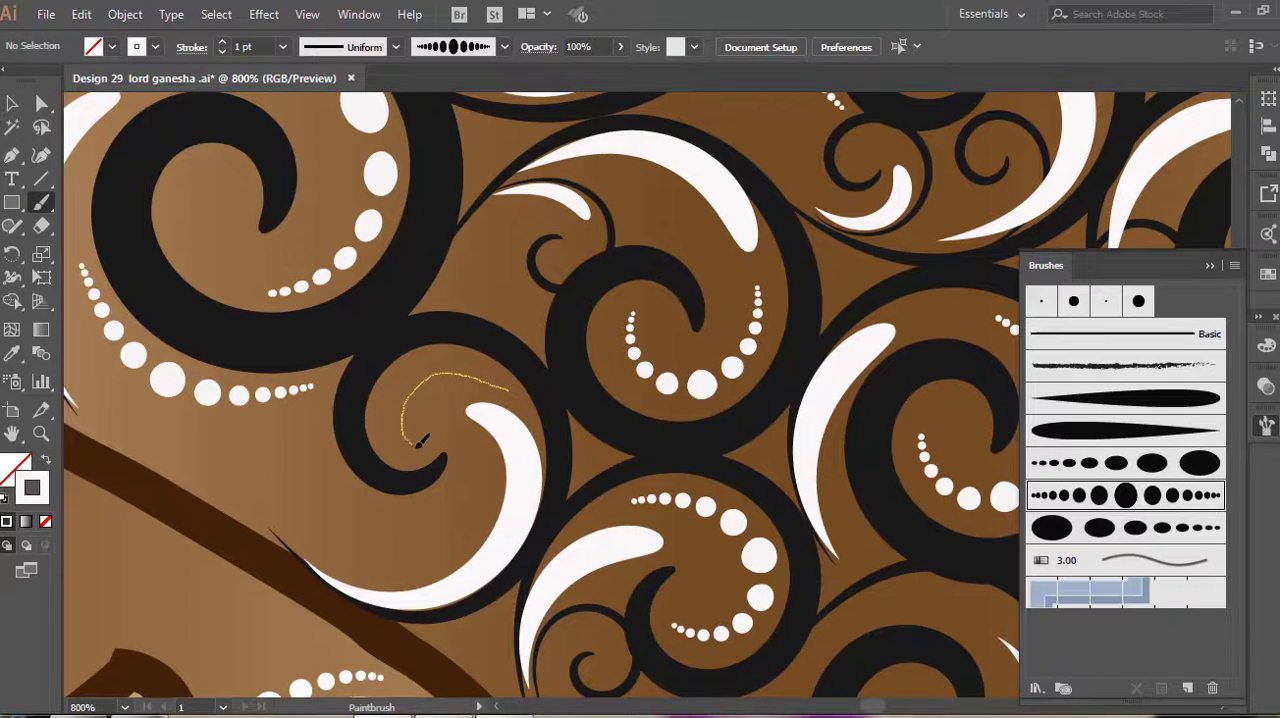
{"action": "left_click_drag", "start_coordinate": [418, 444], "coordinate": [421, 447]}
{"action": "scroll", "coordinate": [474, 386], "scroll_direction": "down", "scroll_amount": 2}
{"action": "scroll", "coordinate": [908, 402], "scroll_direction": "up", "scroll_amount": 3}
Complete the arm's dotted motifs with 1 pt strokes in the remaining spirals and around the large spiral in the inner corner
{"action": "left_click_drag", "start_coordinate": [931, 406], "coordinate": [707, 429]}
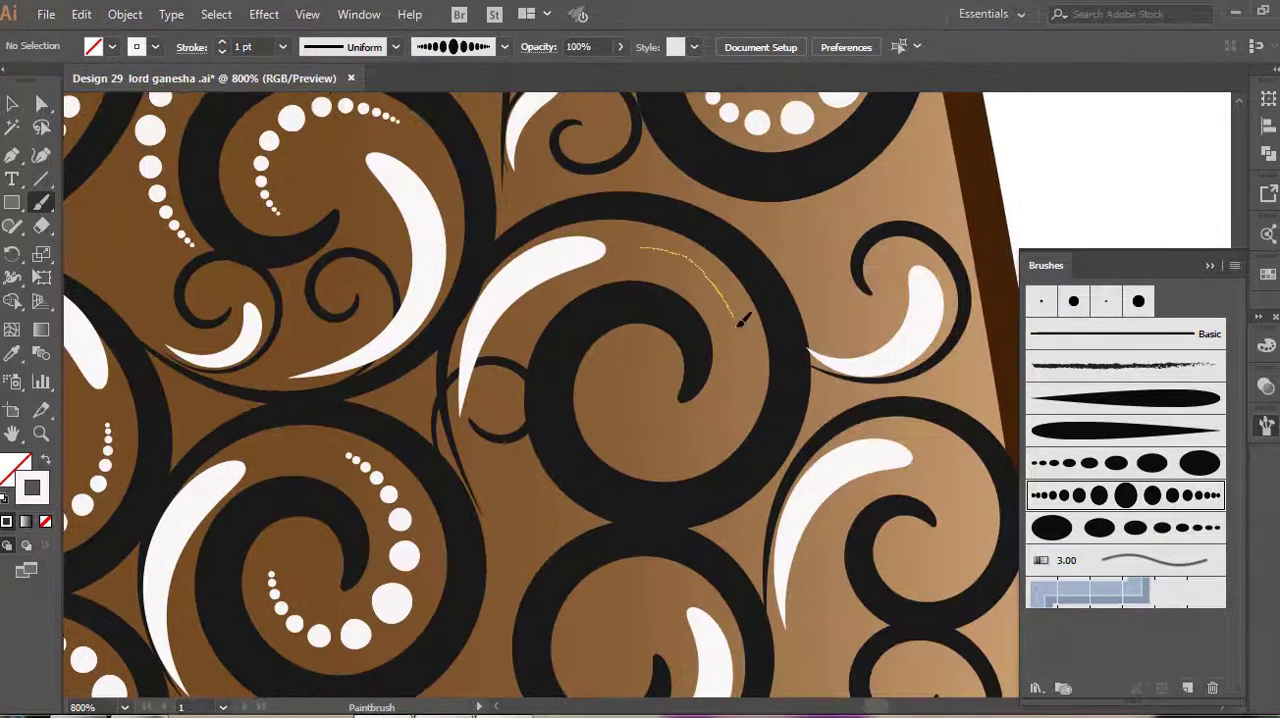
{"action": "left_click_drag", "start_coordinate": [623, 380], "coordinate": [623, 382]}
{"action": "scroll", "coordinate": [623, 382], "scroll_direction": "down", "scroll_amount": 3}
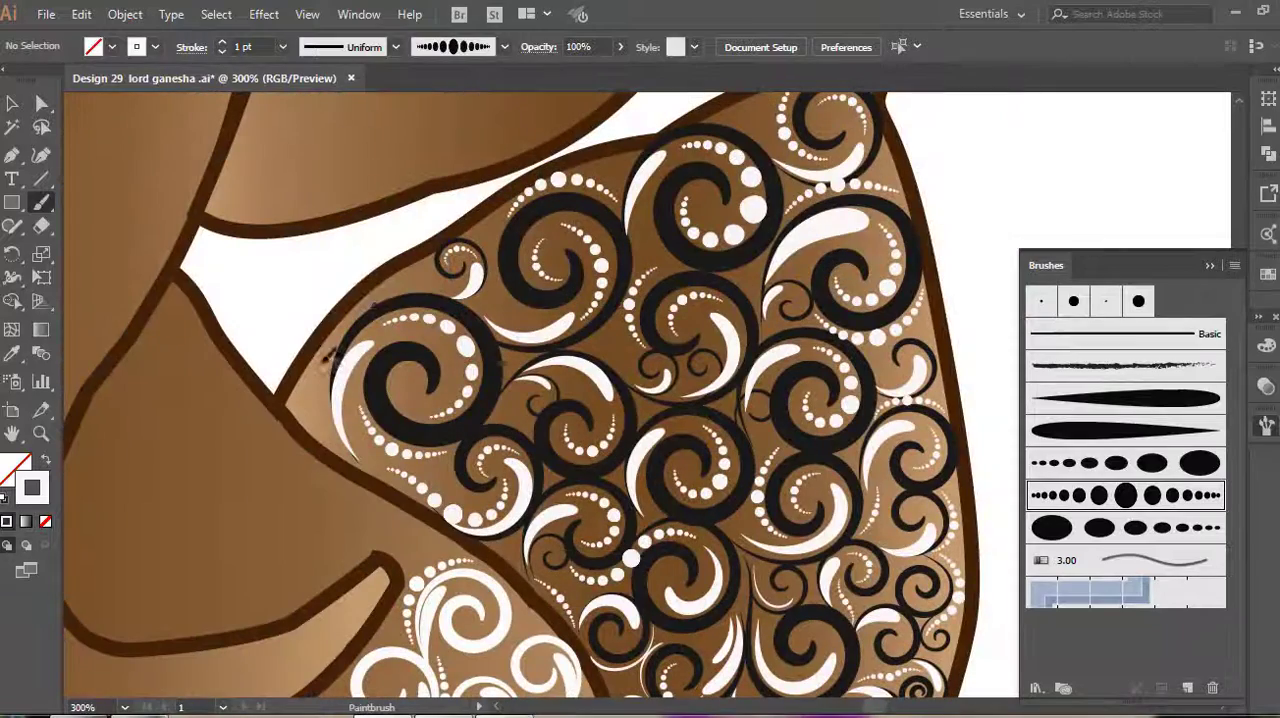
{"action": "scroll", "coordinate": [336, 347], "scroll_direction": "up", "scroll_amount": 2}
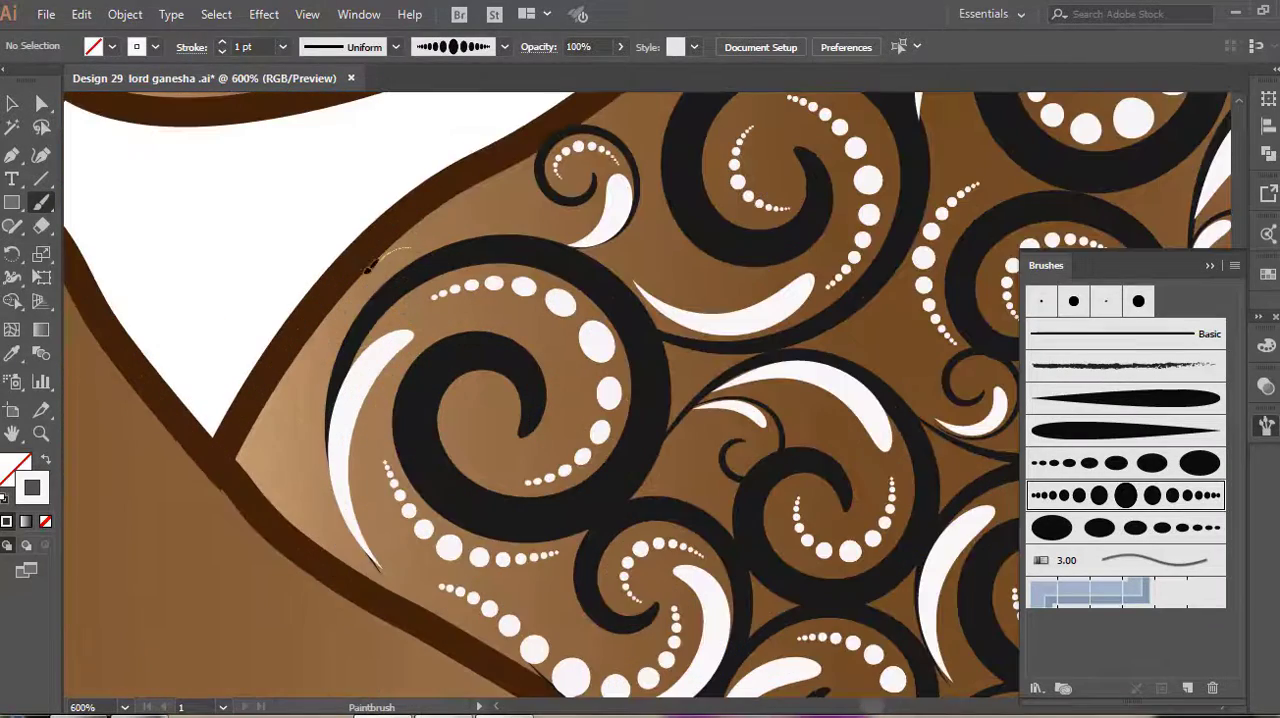
{"action": "left_click_drag", "start_coordinate": [313, 497], "coordinate": [316, 505]}
{"action": "scroll", "coordinate": [330, 530], "scroll_direction": "down", "scroll_amount": 5}
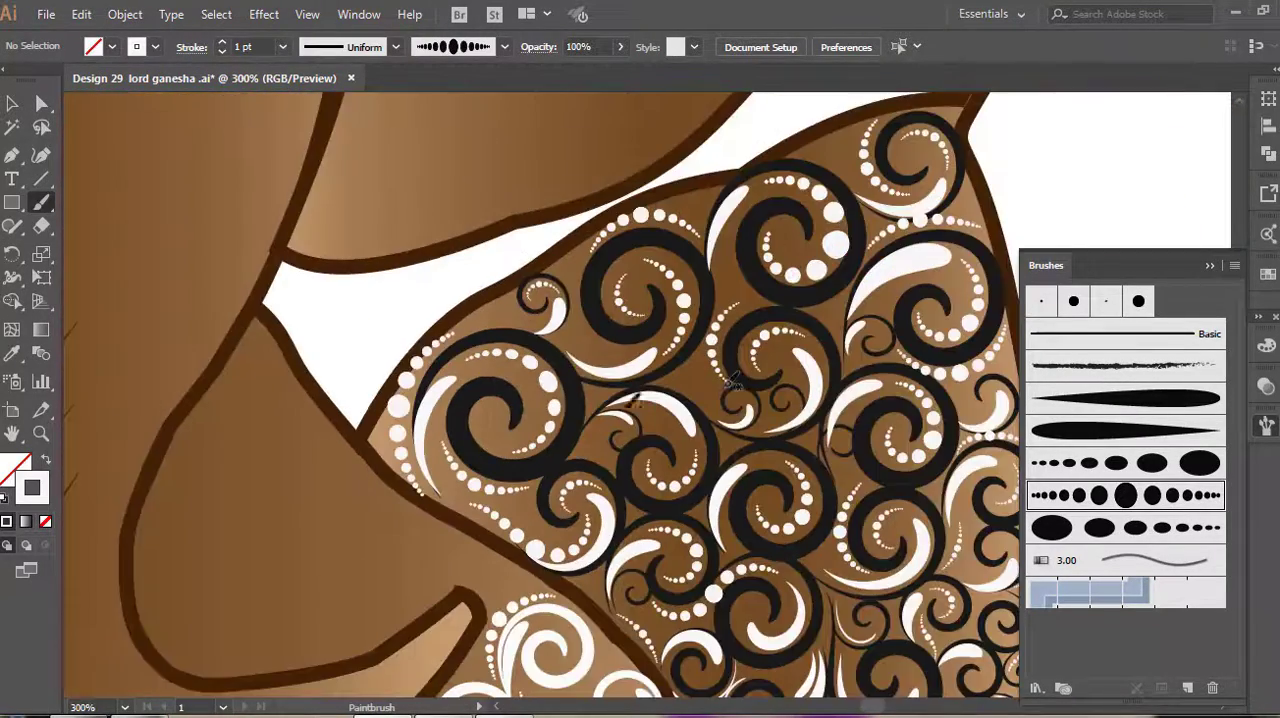
Paint dark 1 pt tapered spirals on the opposite arm, branching them from its lower edge up to the pointed tip
{"action": "scroll", "coordinate": [645, 370], "scroll_direction": "down", "scroll_amount": 4}
{"action": "scroll", "coordinate": [645, 370], "scroll_direction": "up", "scroll_amount": 2}
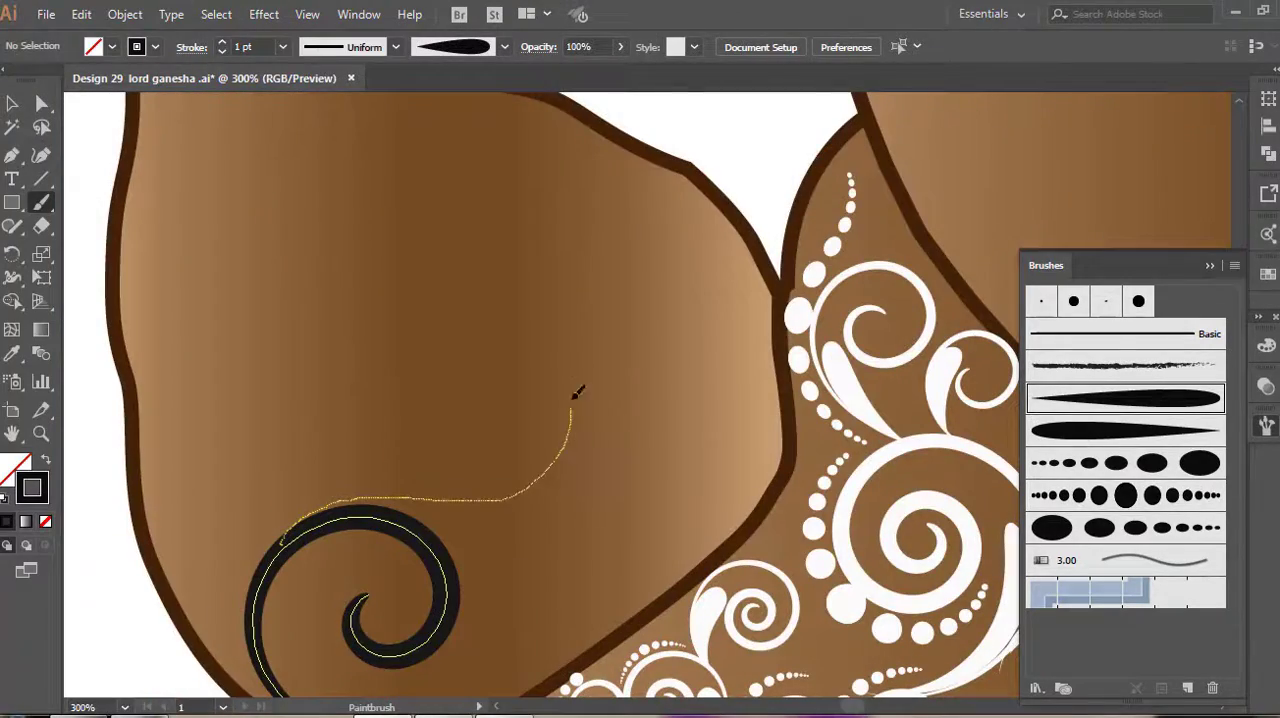
{"action": "scroll", "coordinate": [588, 490], "scroll_direction": "up", "scroll_amount": 3}
{"action": "mouse_move", "coordinate": [508, 388]}
{"action": "left_mouse_down"}
{"action": "mouse_move", "coordinate": [538, 402]}
{"action": "mouse_move", "coordinate": [465, 317]}
{"action": "mouse_move", "coordinate": [512, 234]}
{"action": "mouse_move", "coordinate": [596, 344]}
{"action": "left_mouse_up"}
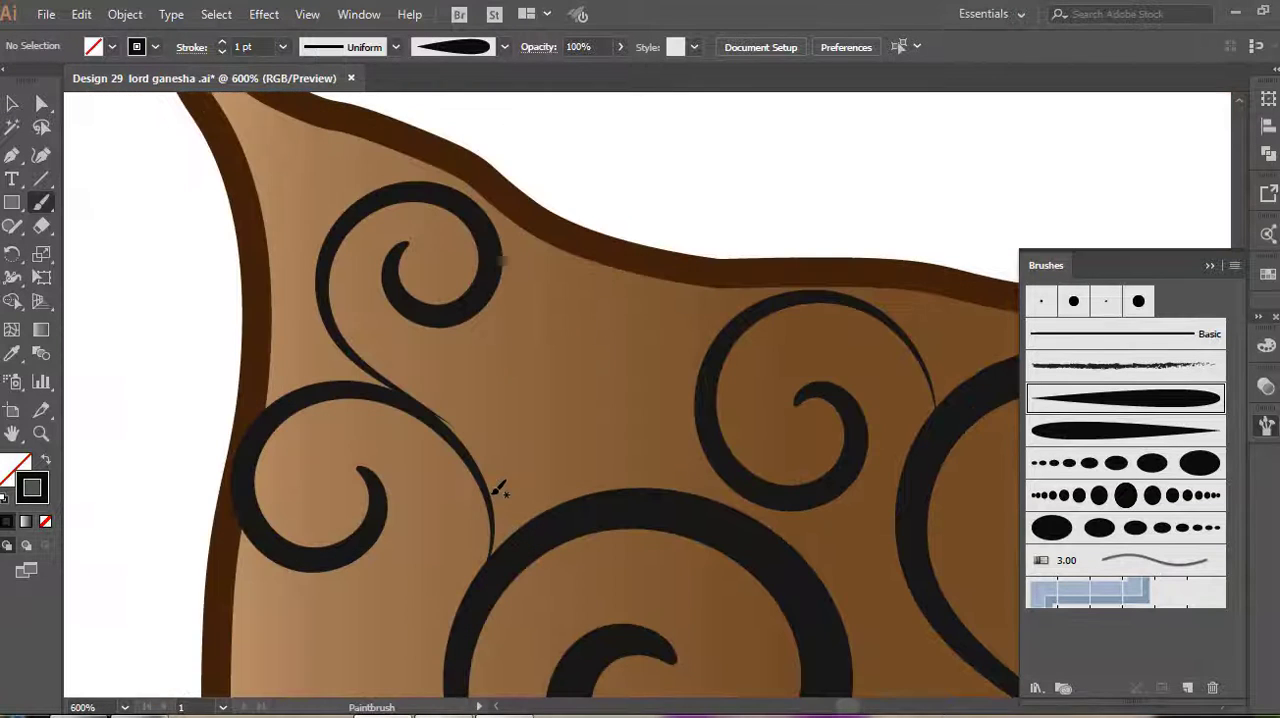
{"action": "mouse_move", "coordinate": [482, 447]}
{"action": "left_mouse_down"}
{"action": "mouse_move", "coordinate": [542, 337]}
{"action": "mouse_move", "coordinate": [661, 392]}
{"action": "mouse_move", "coordinate": [611, 470]}
{"action": "mouse_move", "coordinate": [555, 417]}
{"action": "mouse_move", "coordinate": [600, 385]}
{"action": "left_mouse_up"}
{"action": "scroll", "coordinate": [634, 394], "scroll_direction": "down", "scroll_amount": 6}
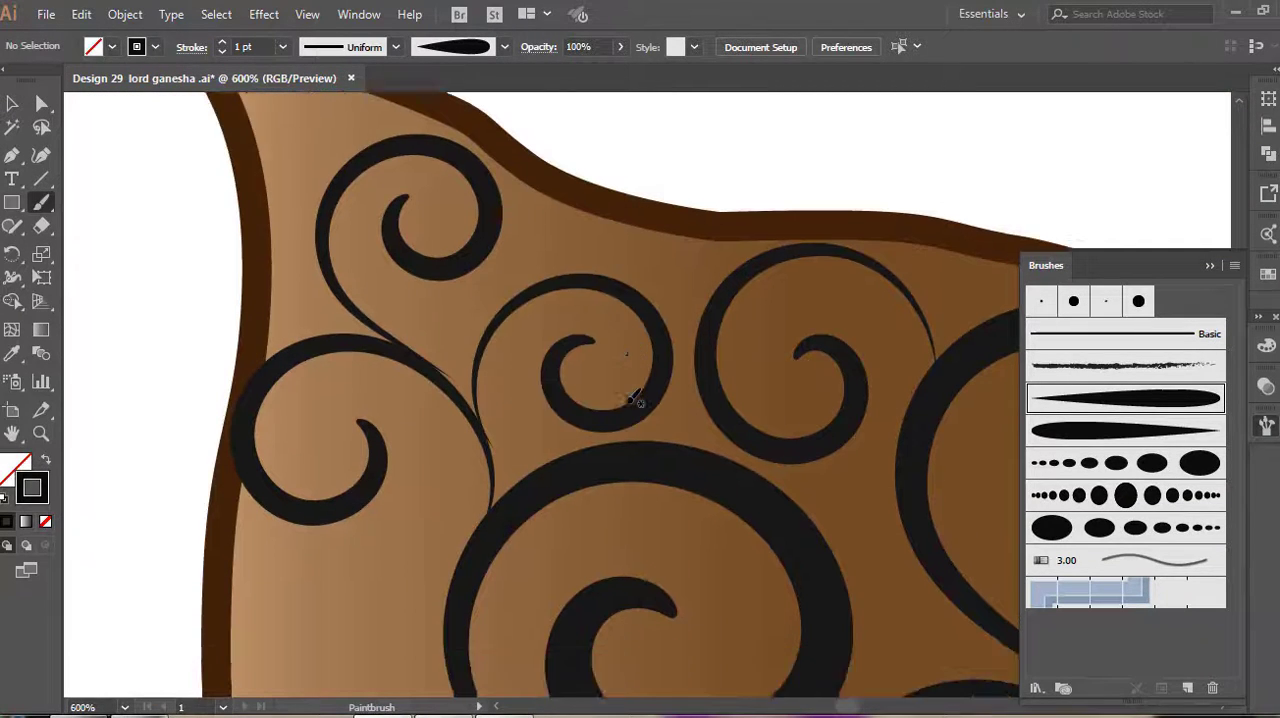
{"action": "mouse_move", "coordinate": [456, 457]}
{"action": "left_mouse_down"}
{"action": "mouse_move", "coordinate": [427, 401]}
{"action": "mouse_move", "coordinate": [315, 398]}
{"action": "left_mouse_up"}
{"action": "key", "text": "ctrl+z"}
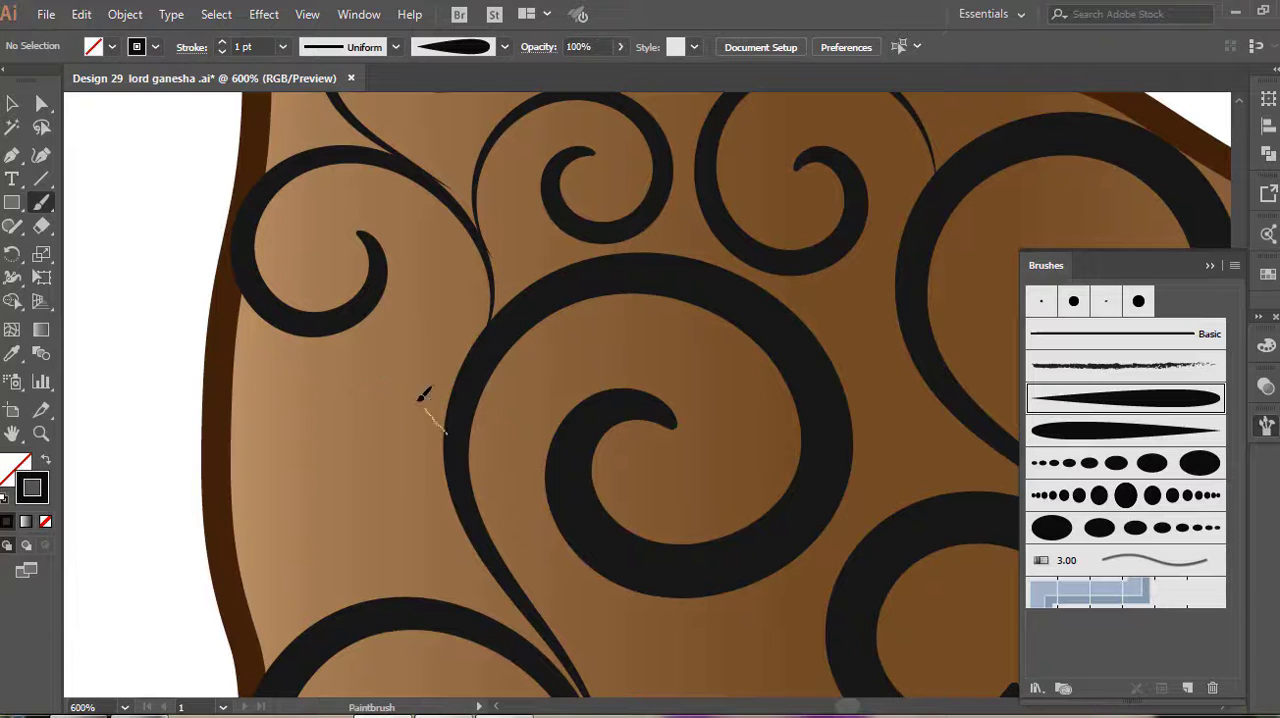
Fill the gaps along the opposite arm's outer side and lower half with more dark tapered spirals and small curls
{"action": "mouse_move", "coordinate": [422, 398]}
{"action": "left_mouse_down"}
{"action": "mouse_move", "coordinate": [307, 369]}
{"action": "mouse_move", "coordinate": [250, 428]}
{"action": "left_mouse_up"}
{"action": "left_click_drag", "start_coordinate": [336, 432], "coordinate": [333, 436]}
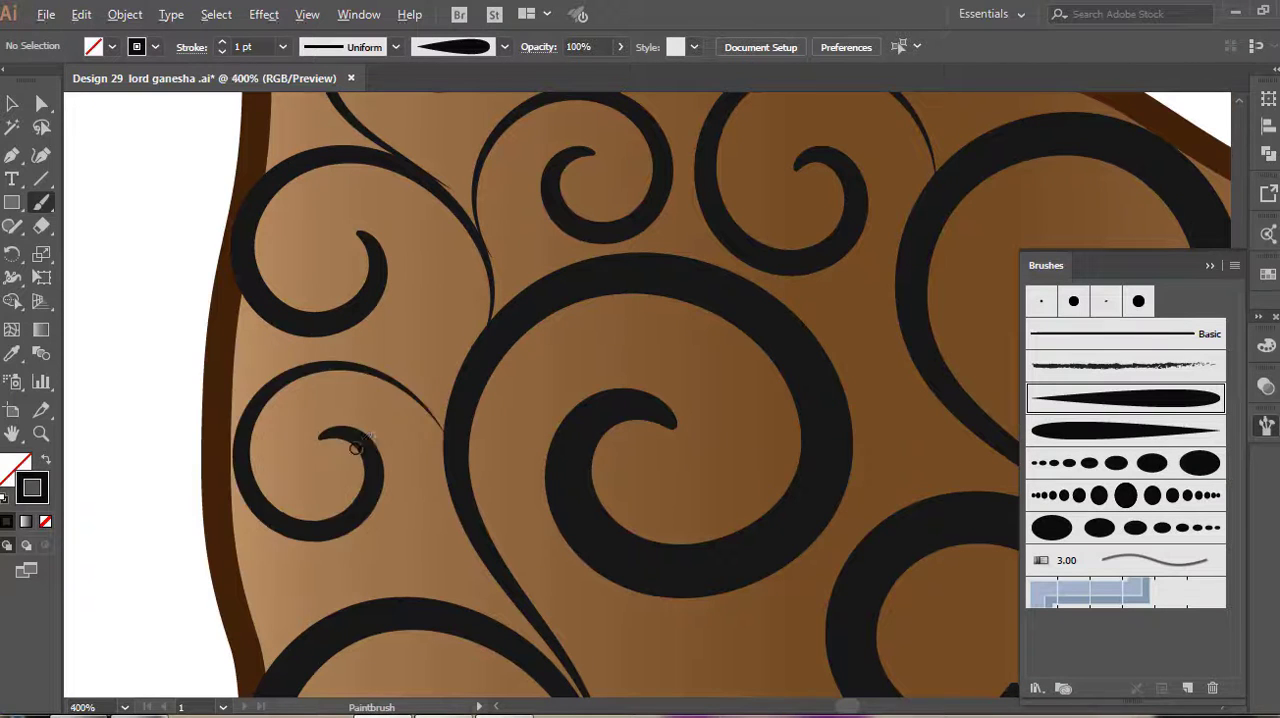
{"action": "scroll", "coordinate": [354, 450], "scroll_direction": "down", "scroll_amount": 2}
{"action": "left_click_drag", "start_coordinate": [603, 505], "coordinate": [581, 358]}
{"action": "mouse_move", "coordinate": [459, 490]}
{"action": "left_mouse_down"}
{"action": "mouse_move", "coordinate": [457, 432]}
{"action": "mouse_move", "coordinate": [507, 382]}
{"action": "mouse_move", "coordinate": [553, 404]}
{"action": "mouse_move", "coordinate": [552, 475]}
{"action": "mouse_move", "coordinate": [505, 470]}
{"action": "left_mouse_up"}
{"action": "scroll", "coordinate": [722, 410], "scroll_direction": "down", "scroll_amount": 3}
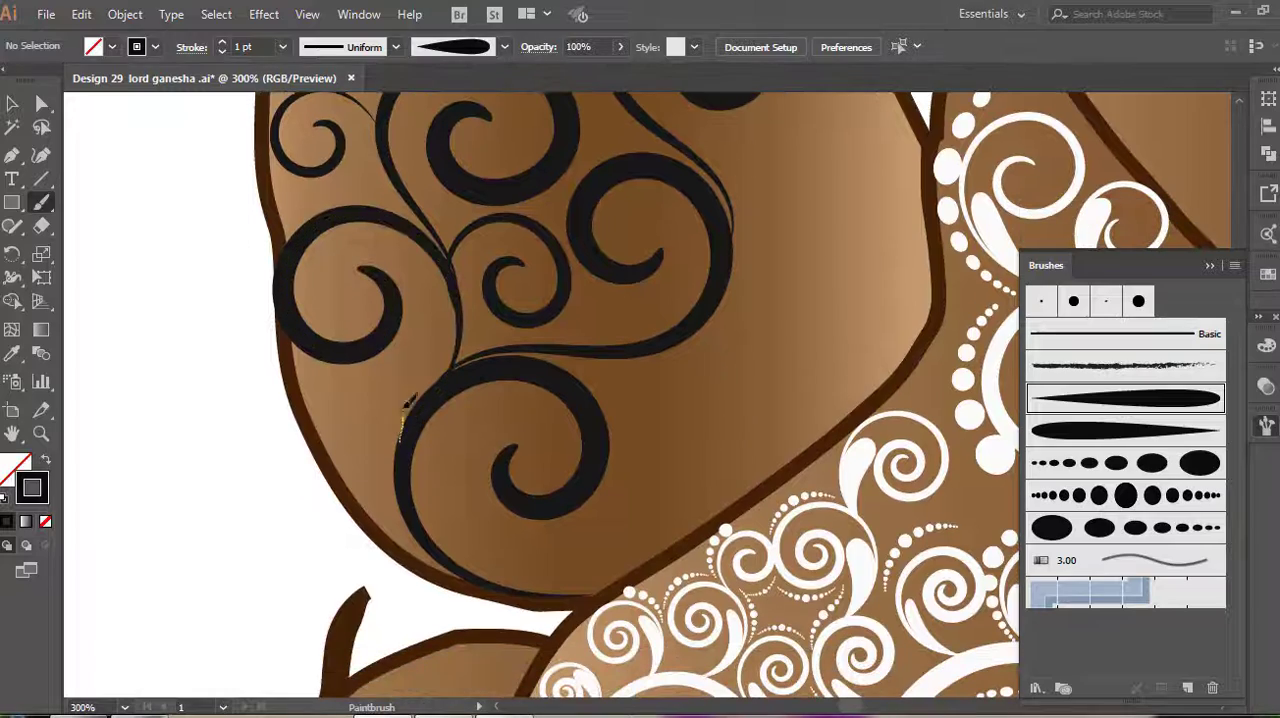
{"action": "mouse_move", "coordinate": [404, 406]}
{"action": "left_mouse_down"}
{"action": "mouse_move", "coordinate": [362, 370]}
{"action": "mouse_move", "coordinate": [316, 399]}
{"action": "left_mouse_up"}
{"action": "left_click_drag", "start_coordinate": [368, 412], "coordinate": [356, 403]}
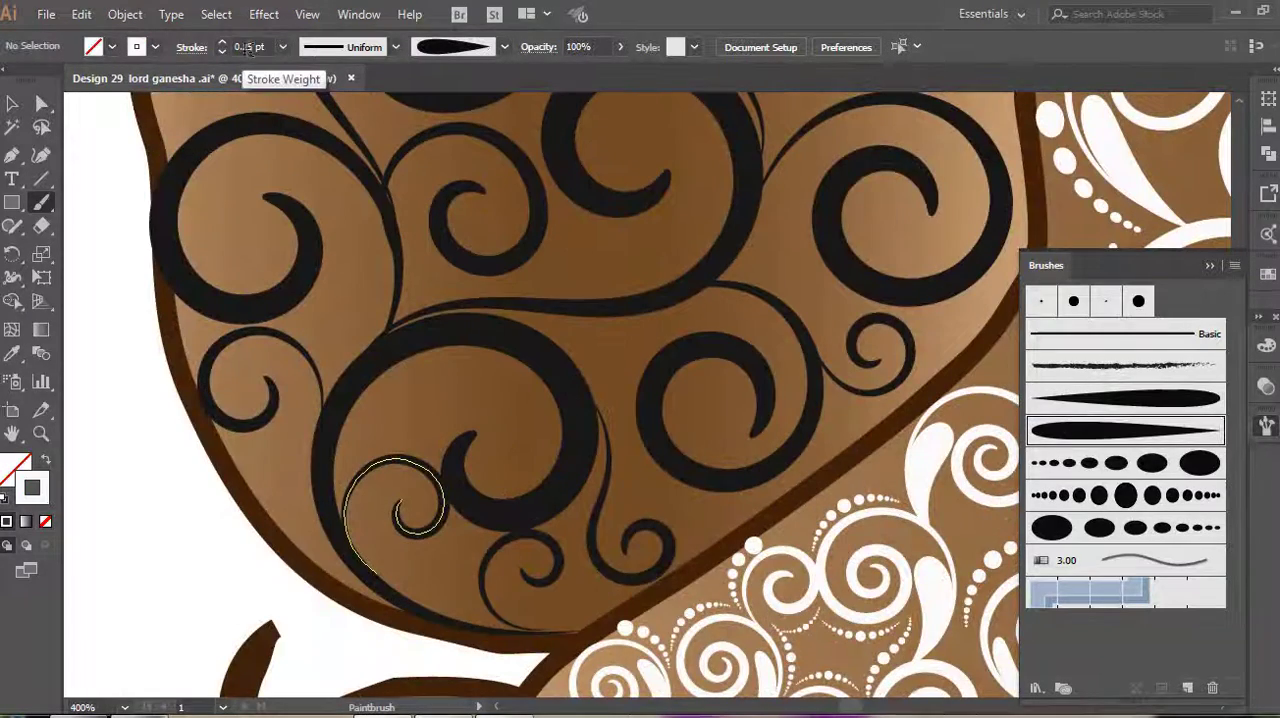
Paint white 0.25 pt tapered teardrops in the forks between the dark spirals on the opposite arm's outer side
{"action": "left_click", "coordinate": [249, 47]}
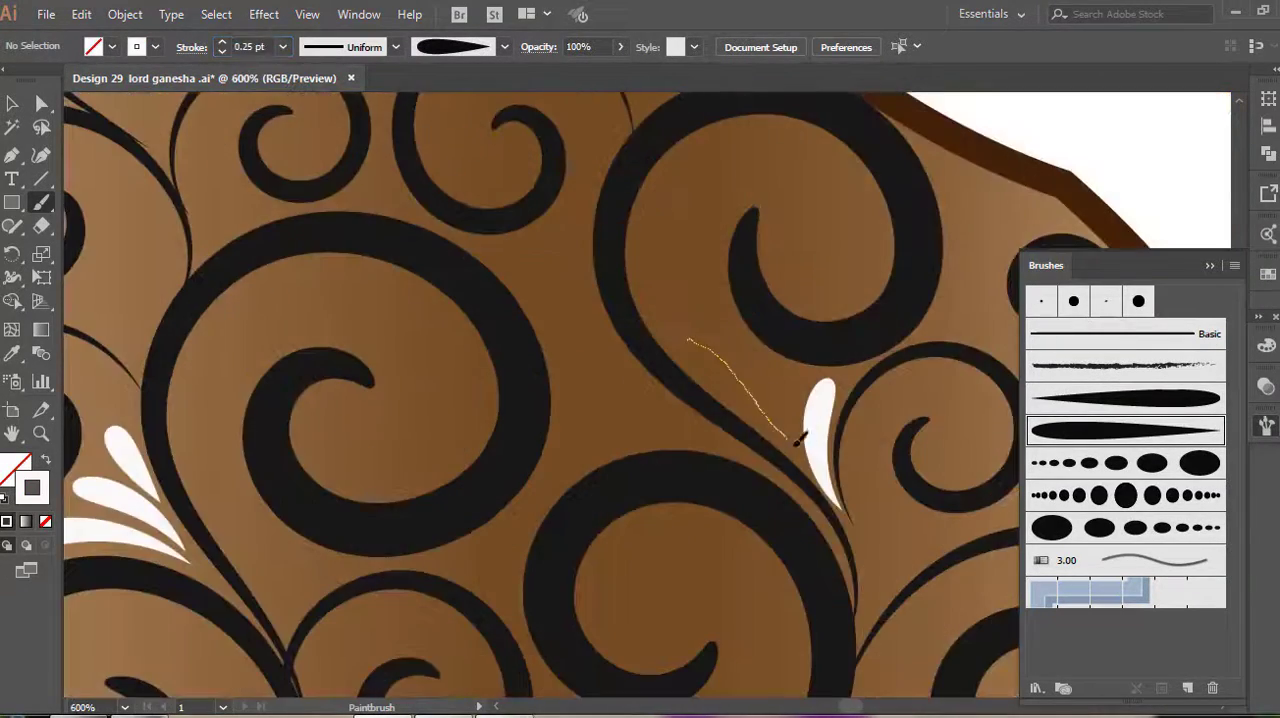
{"action": "left_click_drag", "start_coordinate": [808, 429], "coordinate": [737, 349]}
{"action": "scroll", "coordinate": [540, 352], "scroll_direction": "up", "scroll_amount": 3}
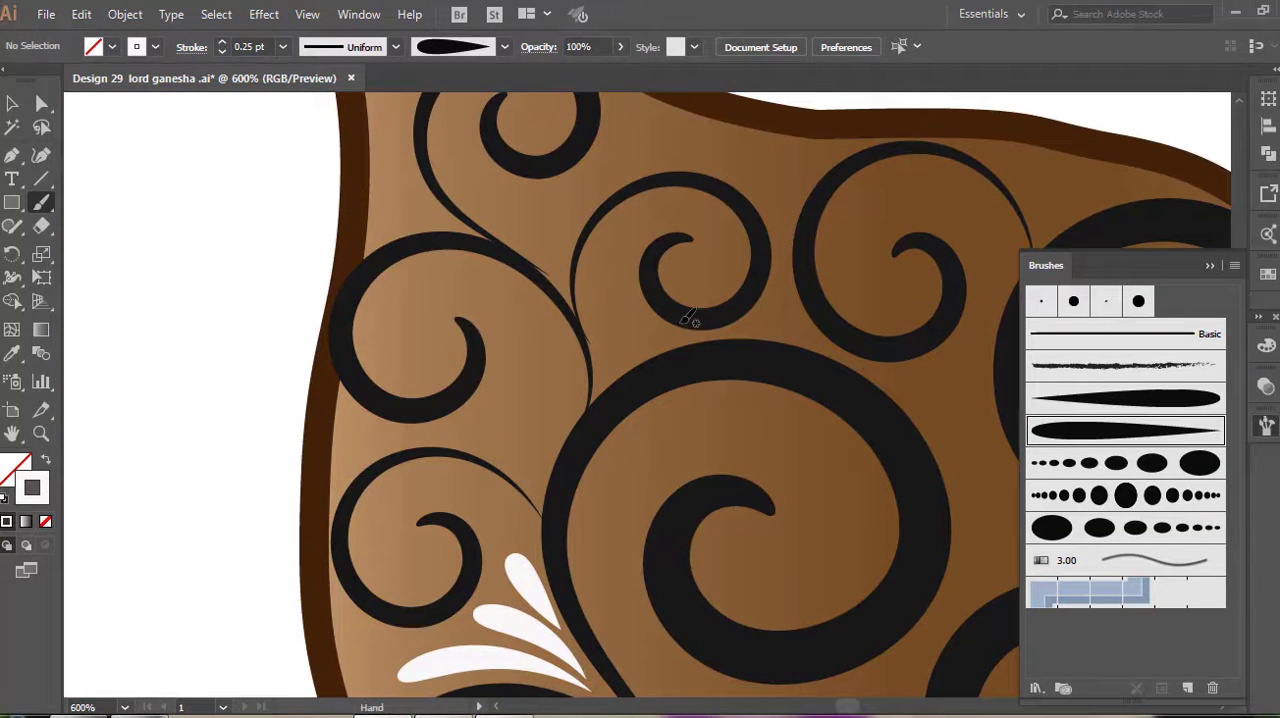
{"action": "mouse_move", "coordinate": [481, 291]}
{"action": "left_mouse_down"}
{"action": "mouse_move", "coordinate": [545, 324]}
{"action": "mouse_move", "coordinate": [588, 402]}
{"action": "left_mouse_up"}
{"action": "left_click_drag", "start_coordinate": [497, 350], "coordinate": [573, 424]}
{"action": "key", "text": "ctrl+z"}
{"action": "left_click_drag", "start_coordinate": [506, 341], "coordinate": [572, 423]}
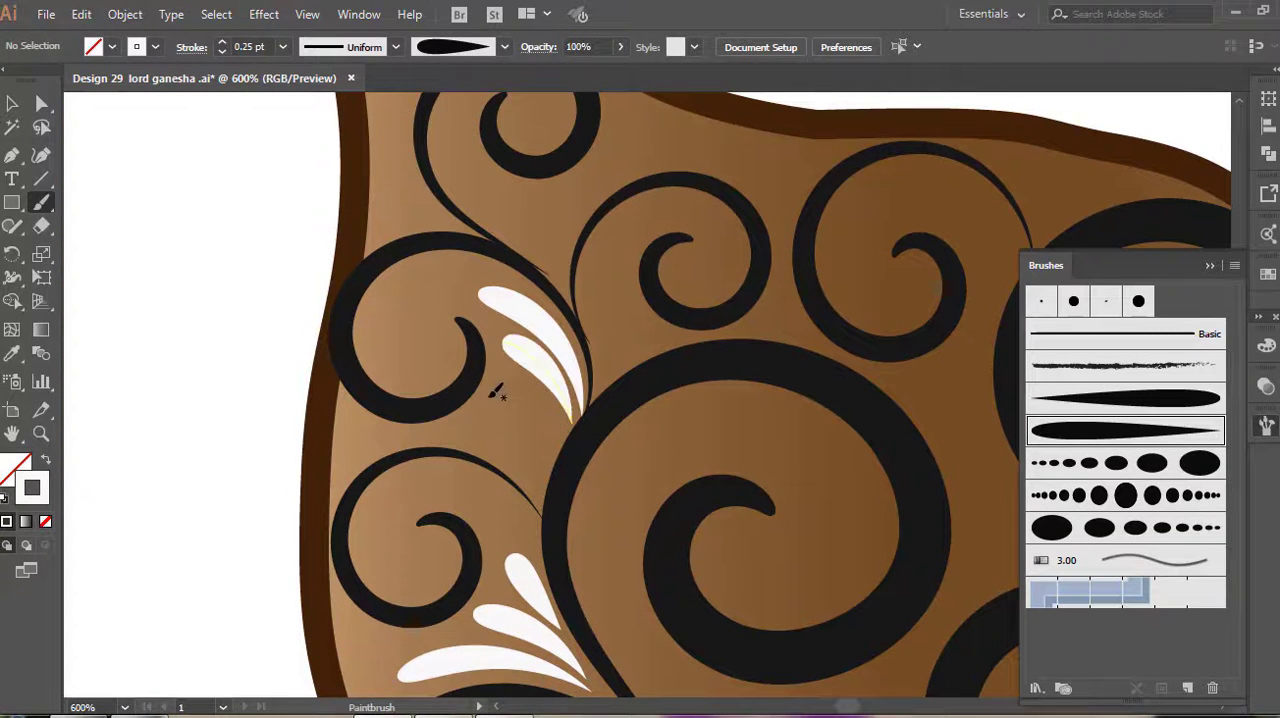
{"action": "mouse_move", "coordinate": [489, 400]}
{"action": "left_mouse_down"}
{"action": "mouse_move", "coordinate": [565, 463]}
{"action": "mouse_move", "coordinate": [528, 465]}
{"action": "mouse_move", "coordinate": [538, 495]}
{"action": "left_mouse_up"}
{"action": "key", "text": "ctrl+z"}
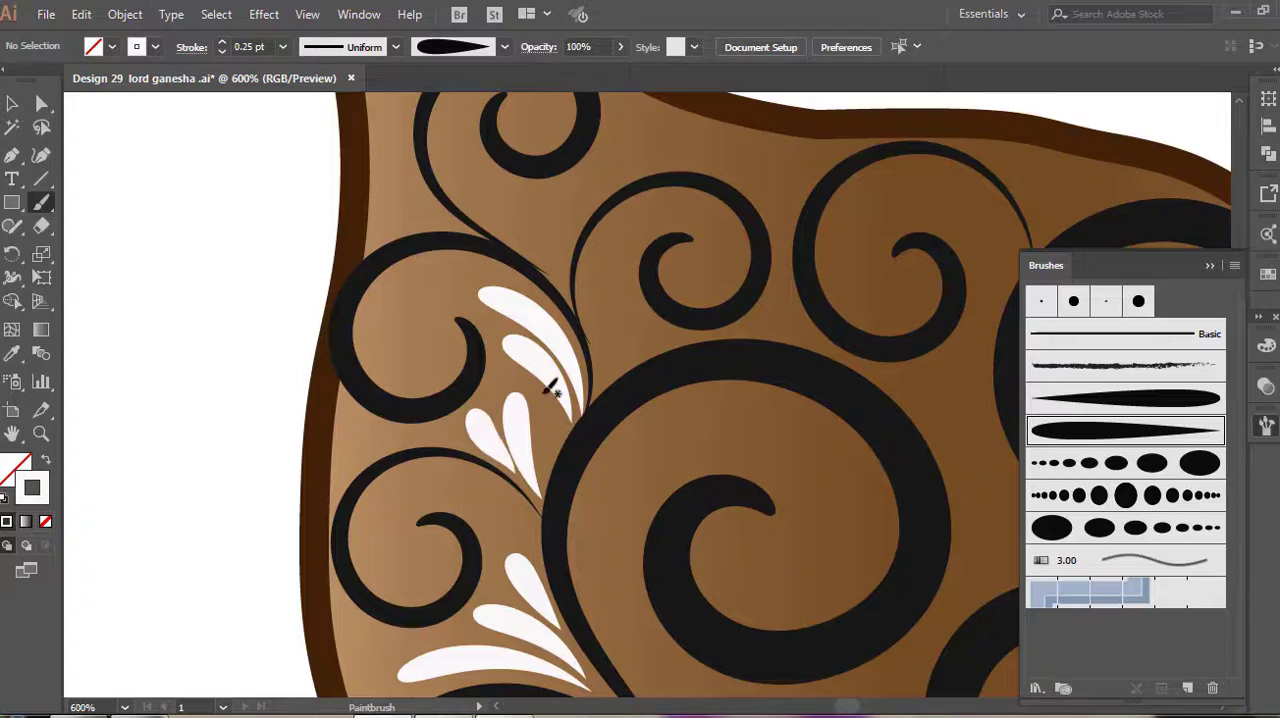
Add white 0.25 pt teardrops in the spiral forks on the belly side of the same arm
{"action": "scroll", "coordinate": [603, 386], "scroll_direction": "down", "scroll_amount": 5}
{"action": "scroll", "coordinate": [605, 386], "scroll_direction": "down", "scroll_amount": 2}
{"action": "scroll", "coordinate": [563, 386], "scroll_direction": "right", "scroll_amount": 5}
{"action": "scroll", "coordinate": [563, 386], "scroll_direction": "up", "scroll_amount": 2}
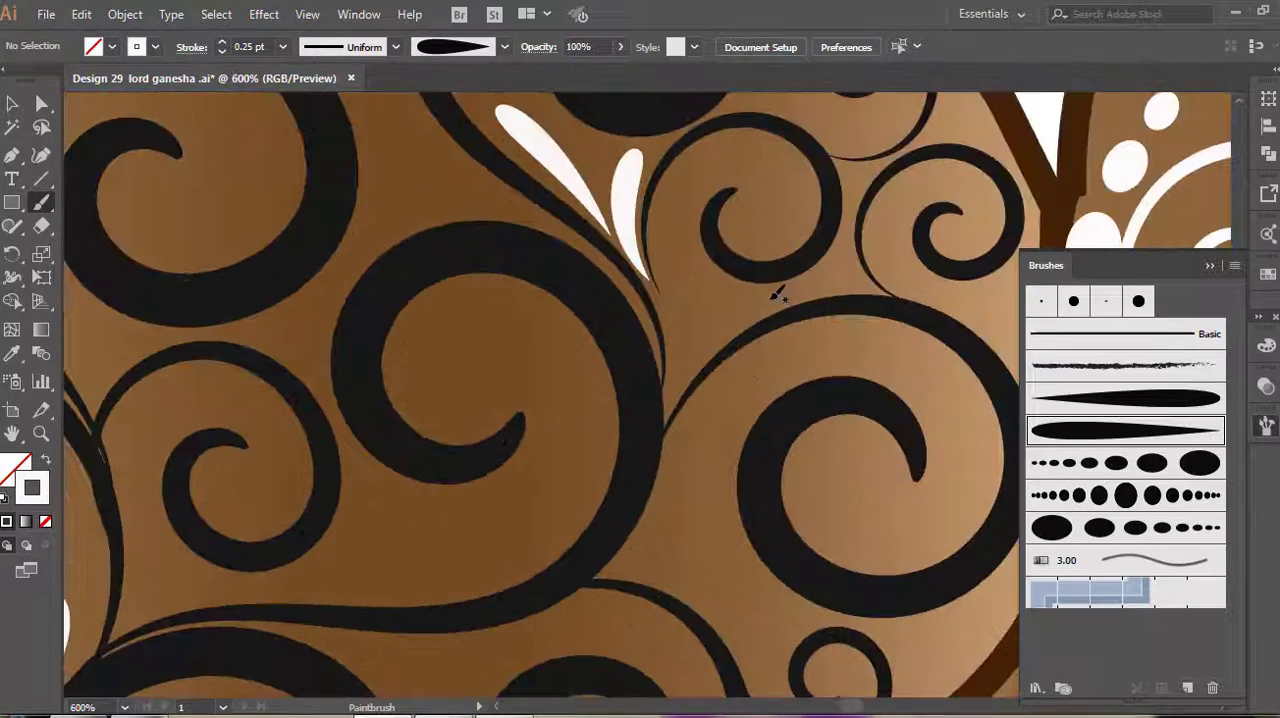
{"action": "left_click_drag", "start_coordinate": [770, 298], "coordinate": [663, 428]}
Paint white 1 pt graduated dot strokes inside and beside the large and small spirals along the arm's outer side
{"action": "mouse_move", "coordinate": [651, 445]}
{"action": "left_mouse_down"}
{"action": "mouse_move", "coordinate": [513, 331]}
{"action": "mouse_move", "coordinate": [387, 324]}
{"action": "left_mouse_up"}
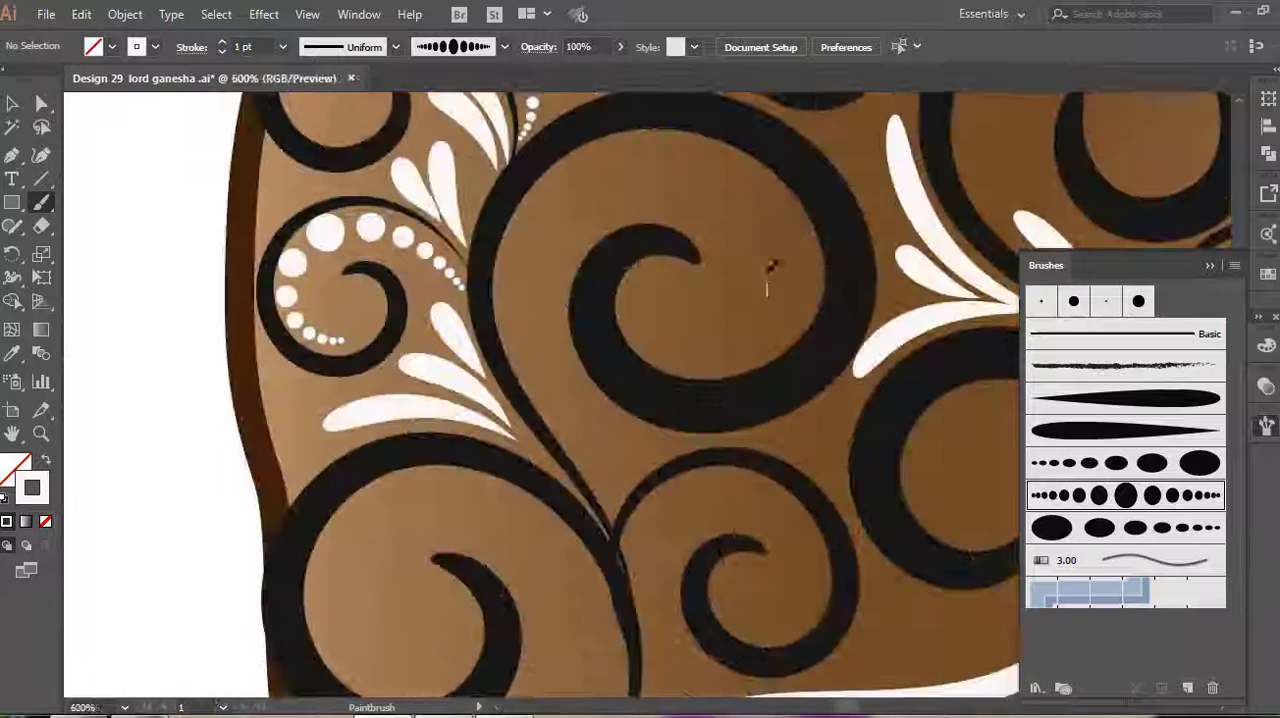
{"action": "mouse_move", "coordinate": [767, 293]}
{"action": "left_mouse_down"}
{"action": "mouse_move", "coordinate": [740, 211]}
{"action": "mouse_move", "coordinate": [655, 180]}
{"action": "left_mouse_up"}
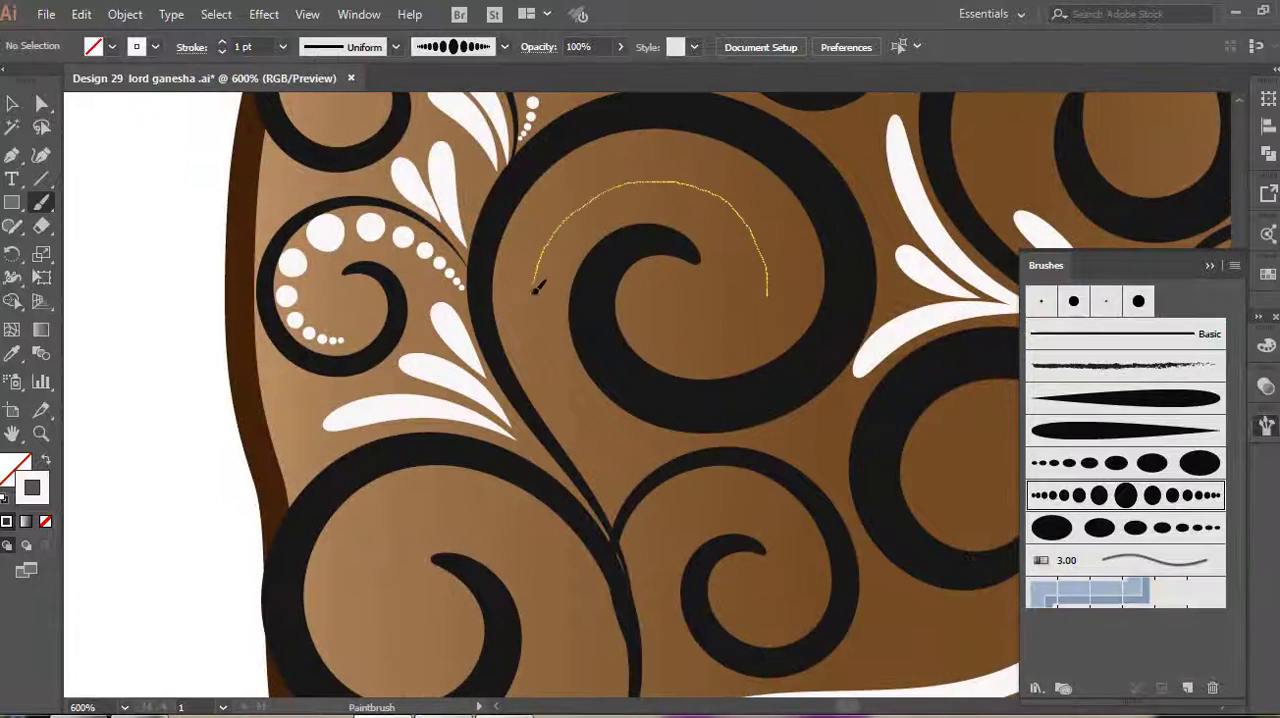
{"action": "left_click_drag", "start_coordinate": [537, 287], "coordinate": [605, 510]}
{"action": "scroll", "coordinate": [600, 440], "scroll_direction": "down", "scroll_amount": 3}
{"action": "mouse_move", "coordinate": [375, 395]}
{"action": "left_mouse_down"}
{"action": "mouse_move", "coordinate": [361, 355]}
{"action": "mouse_move", "coordinate": [428, 288]}
{"action": "left_mouse_up"}
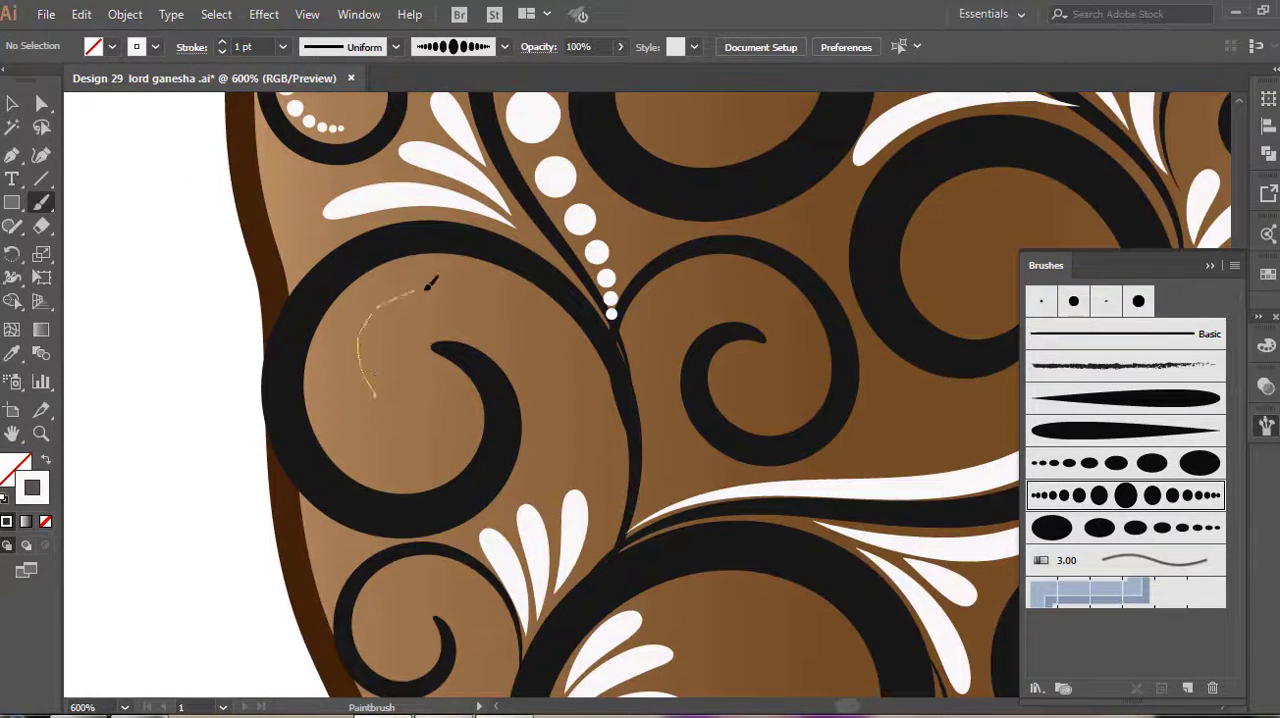
{"action": "mouse_move", "coordinate": [578, 352]}
{"action": "left_mouse_down"}
{"action": "mouse_move", "coordinate": [611, 415]}
{"action": "mouse_move", "coordinate": [634, 497]}
{"action": "left_mouse_up"}
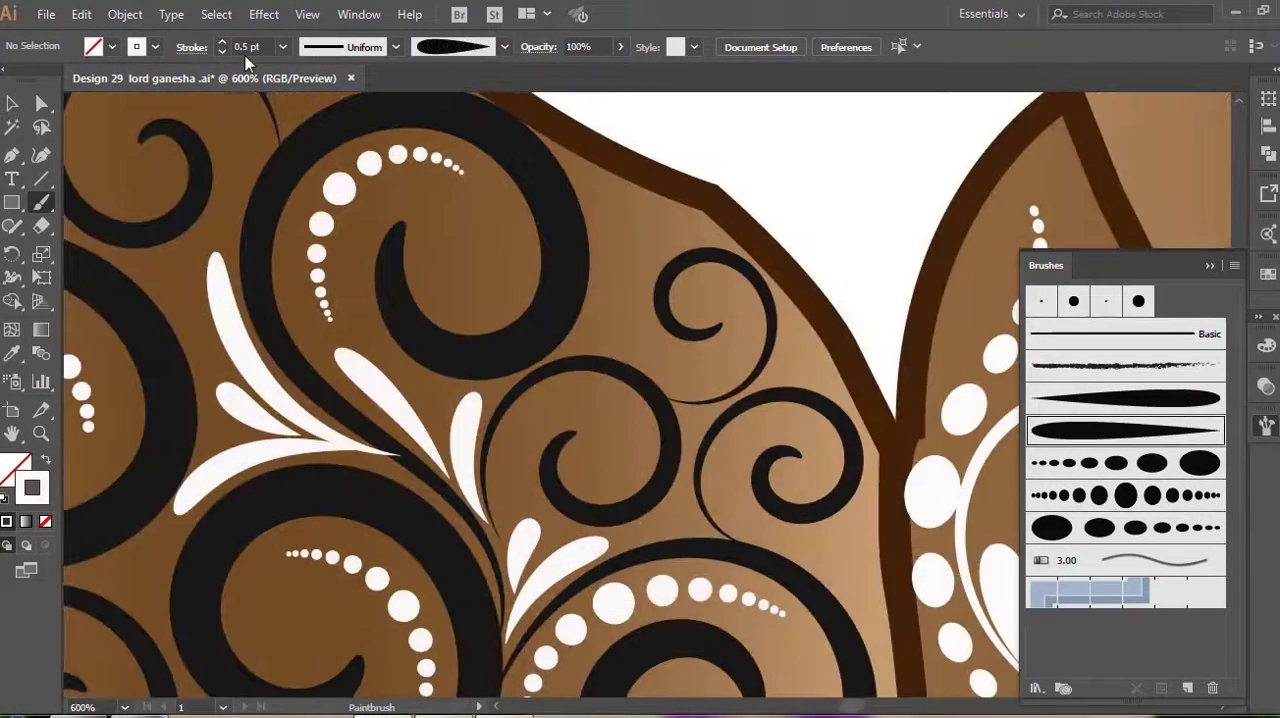
Set the stroke weight to 0.15 pt and paint thin white tapered highlights inside the small spirals near the arm's upper inner edge
{"action": "left_click", "coordinate": [245, 45]}
{"action": "scroll", "coordinate": [585, 352], "scroll_direction": "up", "scroll_amount": 1}
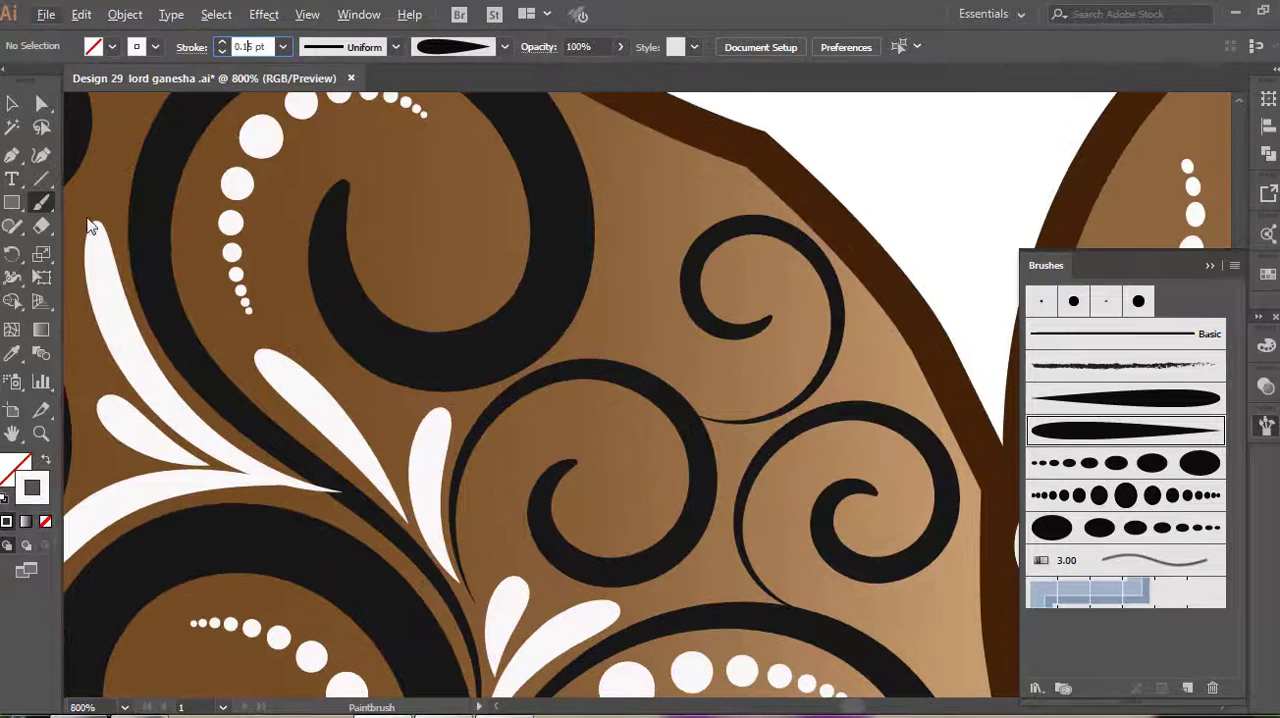
{"action": "mouse_move", "coordinate": [640, 428]}
{"action": "left_mouse_down"}
{"action": "mouse_move", "coordinate": [486, 434]}
{"action": "mouse_move", "coordinate": [527, 428]}
{"action": "left_mouse_up"}
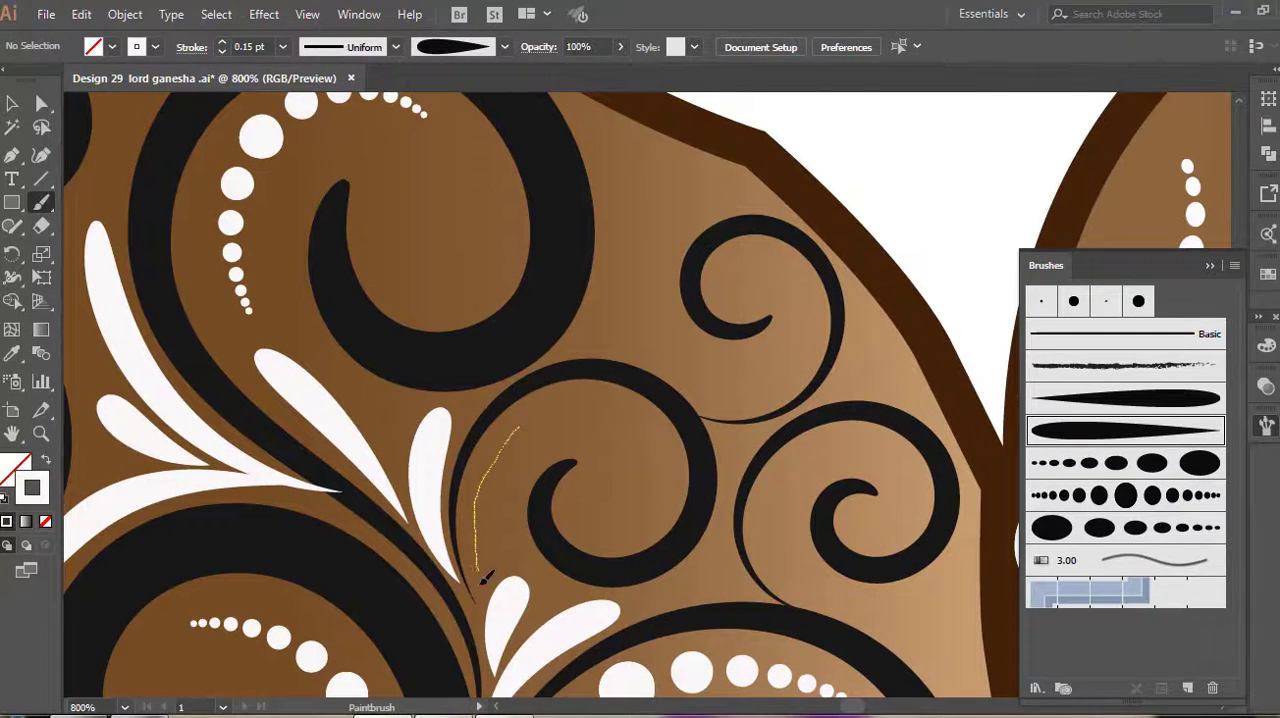
{"action": "left_click_drag", "start_coordinate": [482, 580], "coordinate": [478, 574]}
{"action": "left_click_drag", "start_coordinate": [766, 278], "coordinate": [786, 280]}
{"action": "scroll", "coordinate": [750, 343], "scroll_direction": "up", "scroll_amount": 4}
{"action": "mouse_move", "coordinate": [733, 413]}
{"action": "left_mouse_down"}
{"action": "mouse_move", "coordinate": [764, 416]}
{"action": "mouse_move", "coordinate": [772, 460]}
{"action": "left_mouse_up"}
Paint a white 0.15 pt highlight inside the arm's lower spiral and fit it against the dark curve
{"action": "scroll", "coordinate": [795, 357], "scroll_direction": "down", "scroll_amount": 10}
{"action": "scroll", "coordinate": [777, 430], "scroll_direction": "down", "scroll_amount": 10}
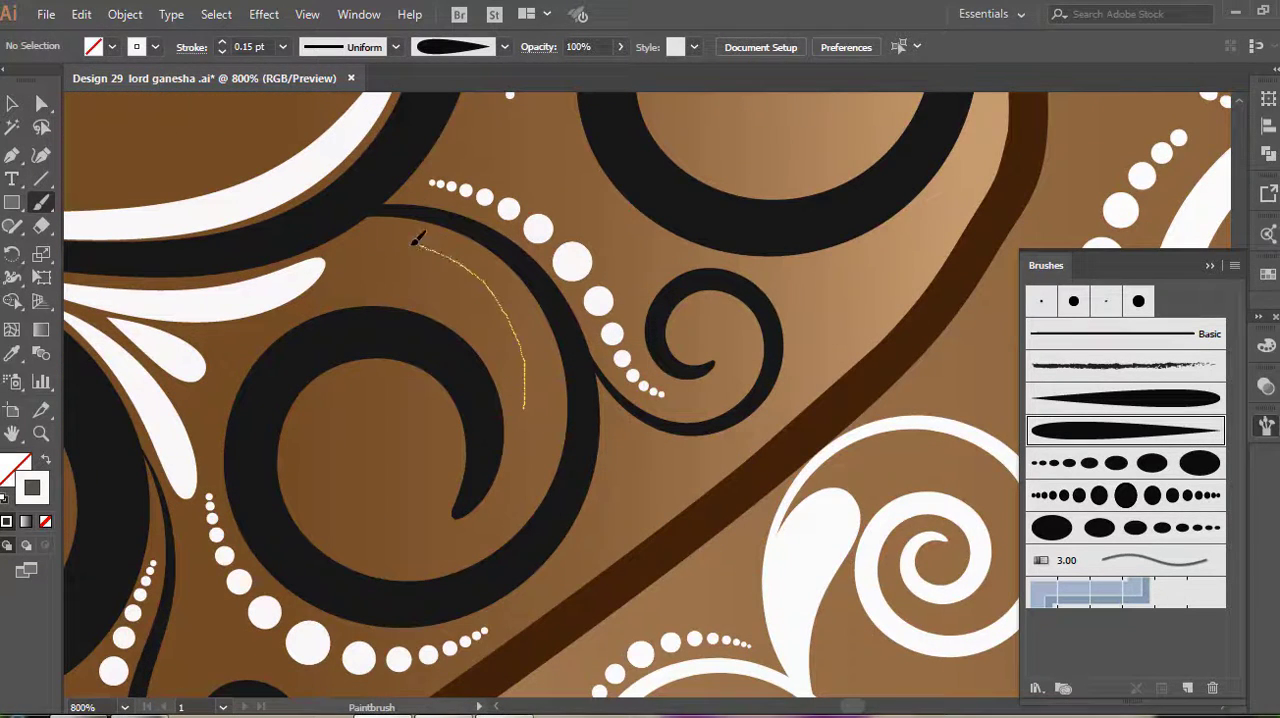
{"action": "left_click_drag", "start_coordinate": [416, 242], "coordinate": [417, 241]}
{"action": "key", "text": "v"}
{"action": "left_click", "coordinate": [518, 285]}
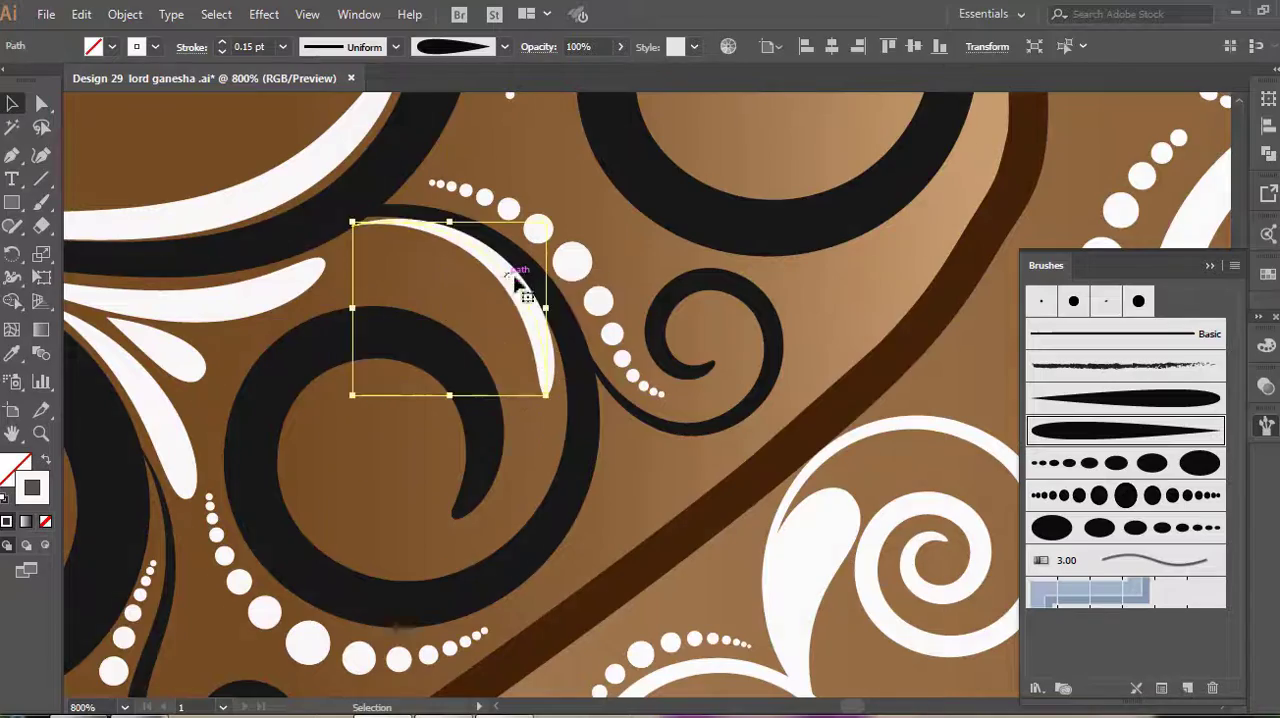
{"action": "key", "text": "b"}
Paint the first dark 0.75 pt tapered spiral on the undecorated leg below the belly, starting at its pointed foot
{"action": "scroll", "coordinate": [594, 468], "scroll_direction": "down", "scroll_amount": 3}
{"action": "scroll", "coordinate": [850, 392], "scroll_direction": "down", "scroll_amount": 3}
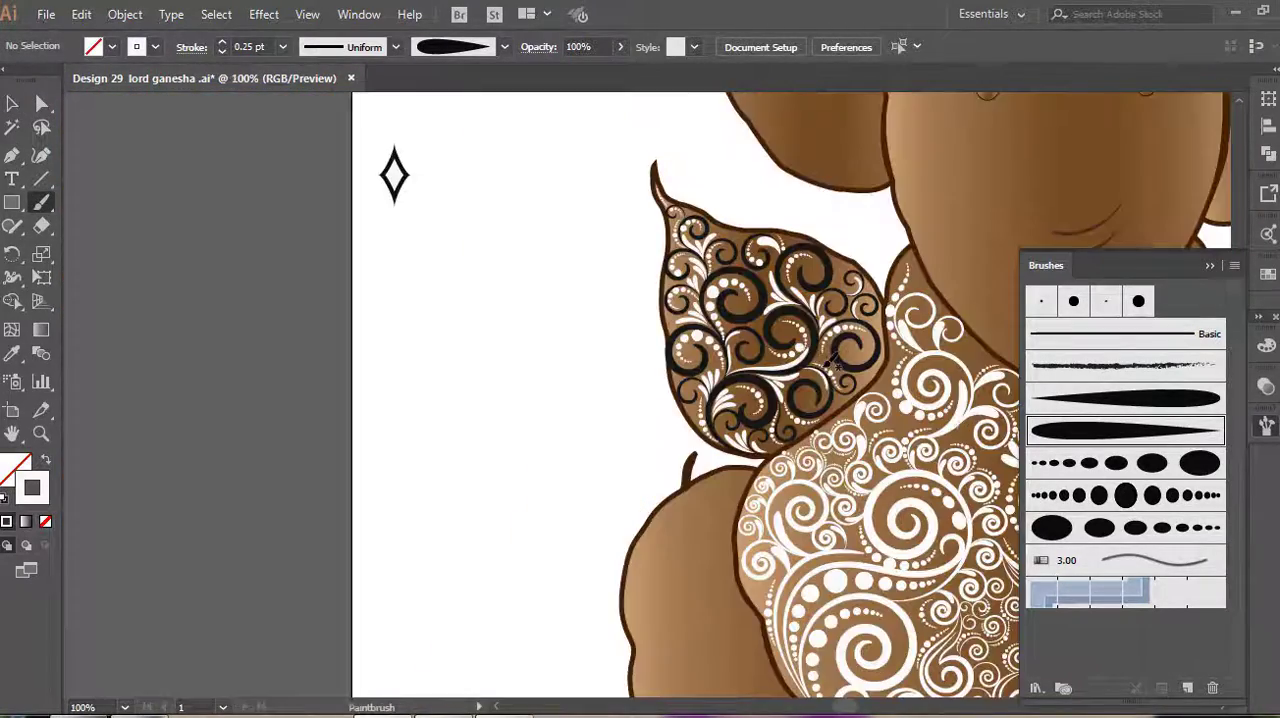
{"action": "key", "text": "space"}
{"action": "left_click_drag", "start_coordinate": [830, 362], "coordinate": [378, 332]}
{"action": "scroll", "coordinate": [606, 323], "scroll_direction": "up", "scroll_amount": 1}
{"action": "scroll", "coordinate": [606, 324], "scroll_direction": "down", "scroll_amount": 6}
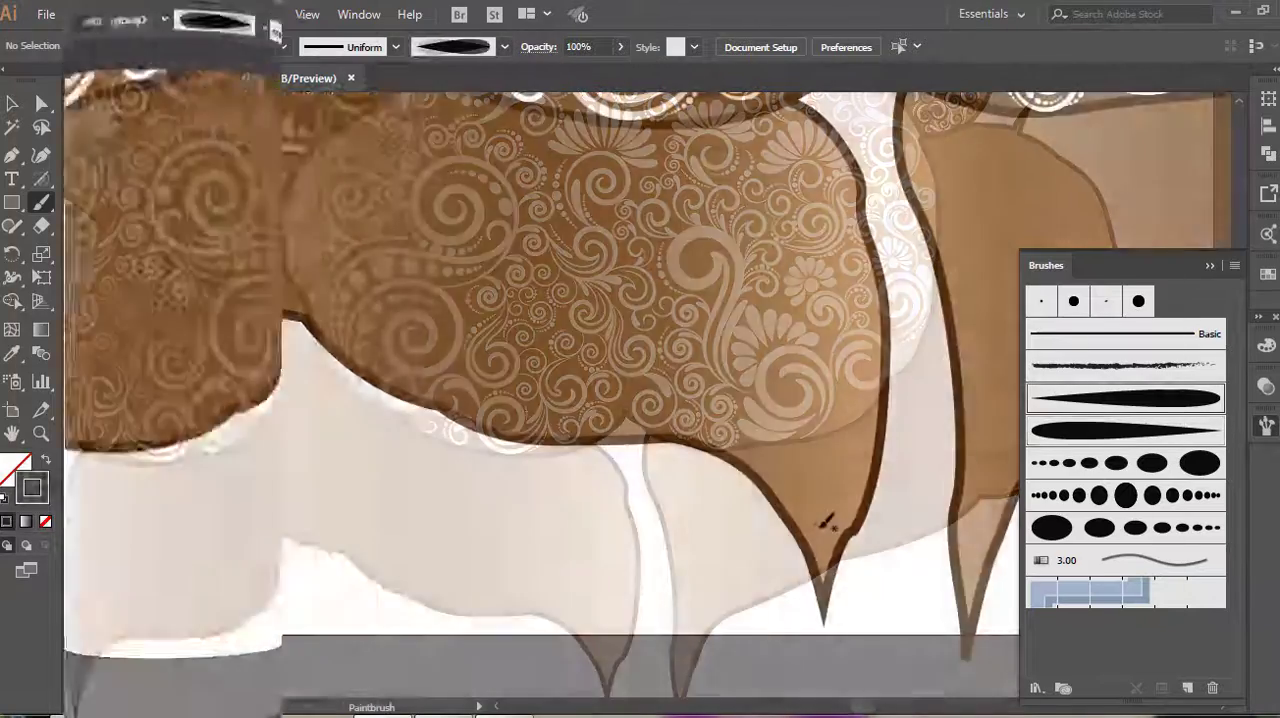
{"action": "mouse_move", "coordinate": [820, 525]}
{"action": "left_mouse_down"}
{"action": "mouse_move", "coordinate": [766, 466]}
{"action": "mouse_move", "coordinate": [747, 369]}
{"action": "left_mouse_up"}
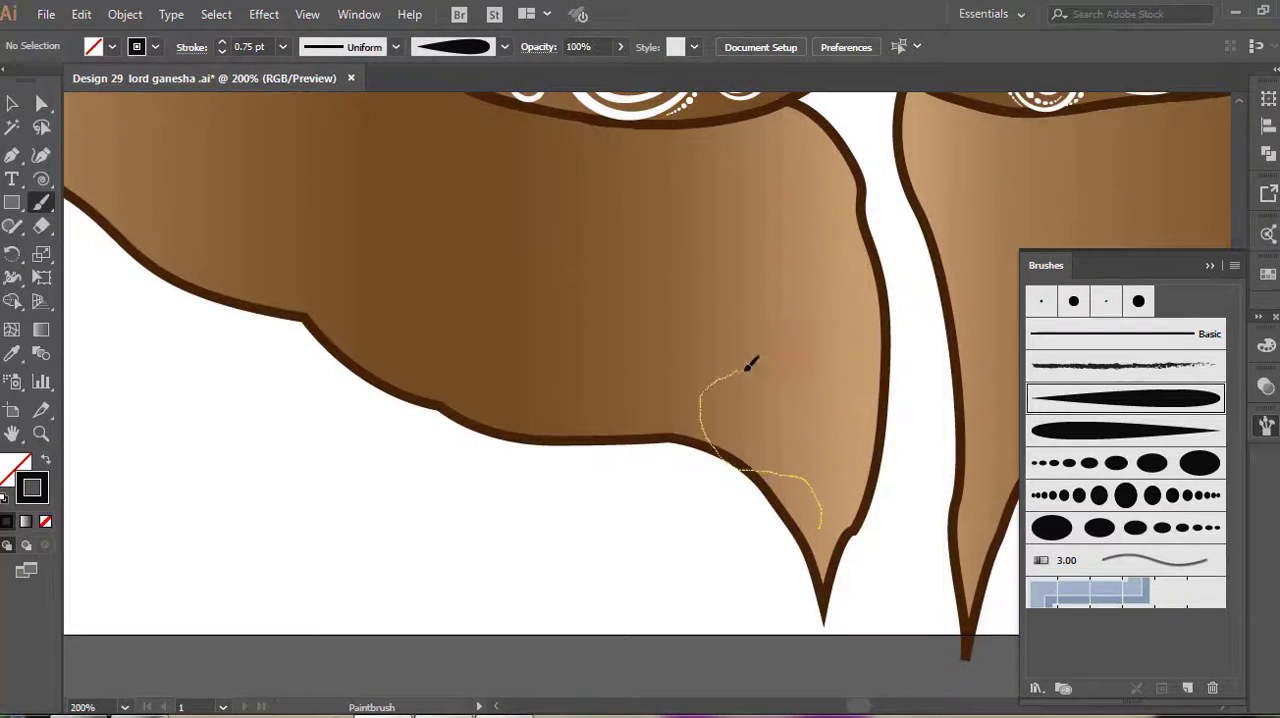
{"action": "left_click_drag", "start_coordinate": [766, 420], "coordinate": [758, 414]}
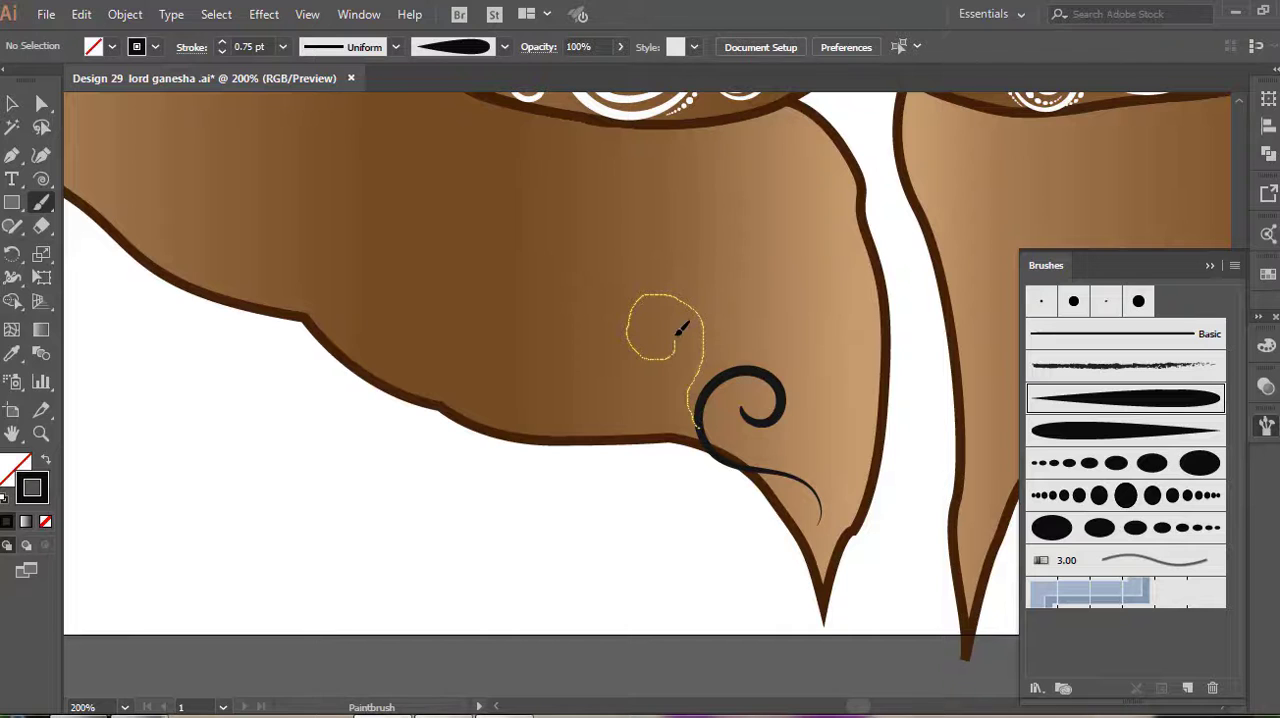
Paint further 0.75 pt dark tapered spirals up the leg, each branching from the one below
{"action": "left_click_drag", "start_coordinate": [681, 329], "coordinate": [679, 333]}
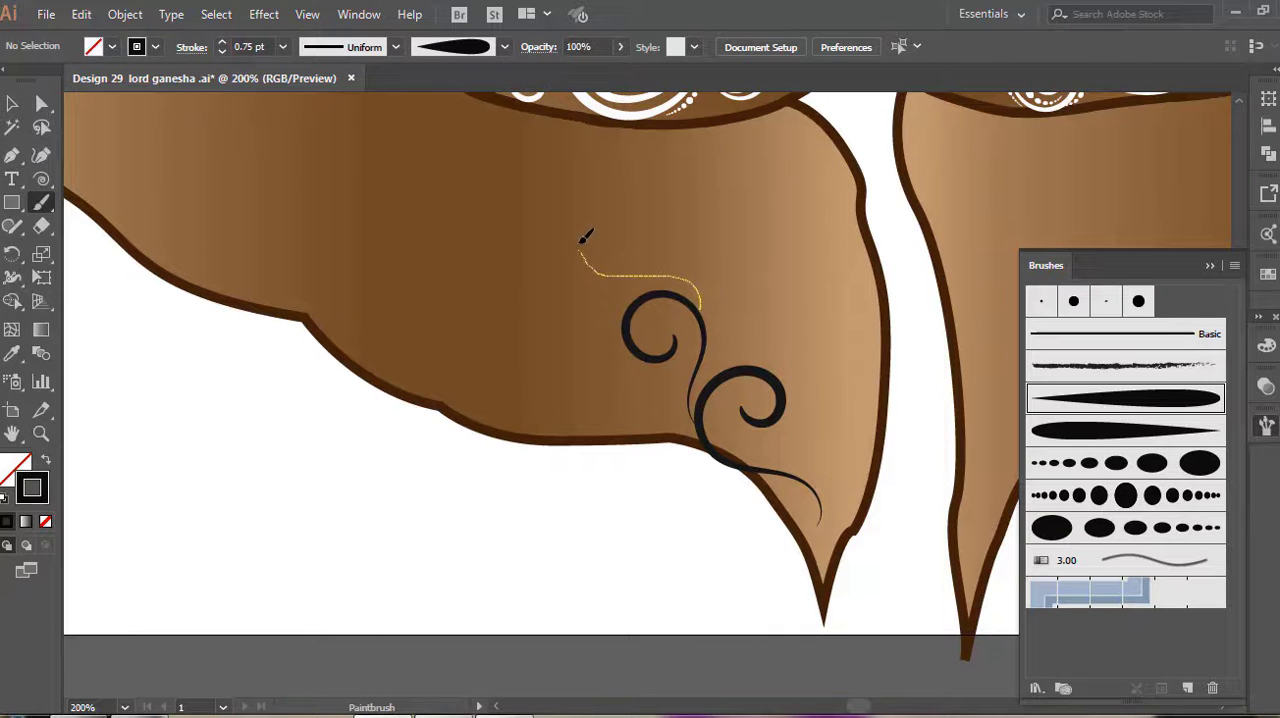
{"action": "left_click_drag", "start_coordinate": [617, 248], "coordinate": [590, 218]}
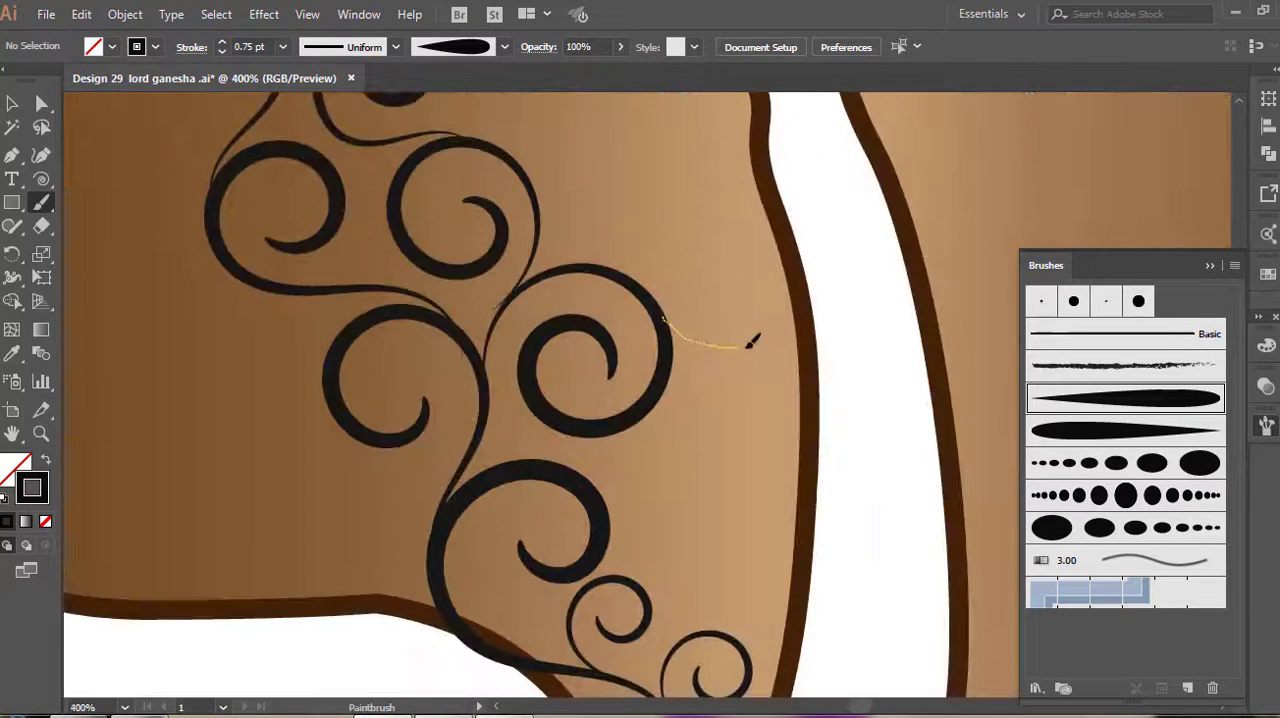
{"action": "mouse_move", "coordinate": [749, 337]}
{"action": "left_mouse_down"}
{"action": "mouse_move", "coordinate": [774, 307]}
{"action": "mouse_move", "coordinate": [745, 235]}
{"action": "left_mouse_up"}
{"action": "left_click_drag", "start_coordinate": [716, 302], "coordinate": [745, 291]}
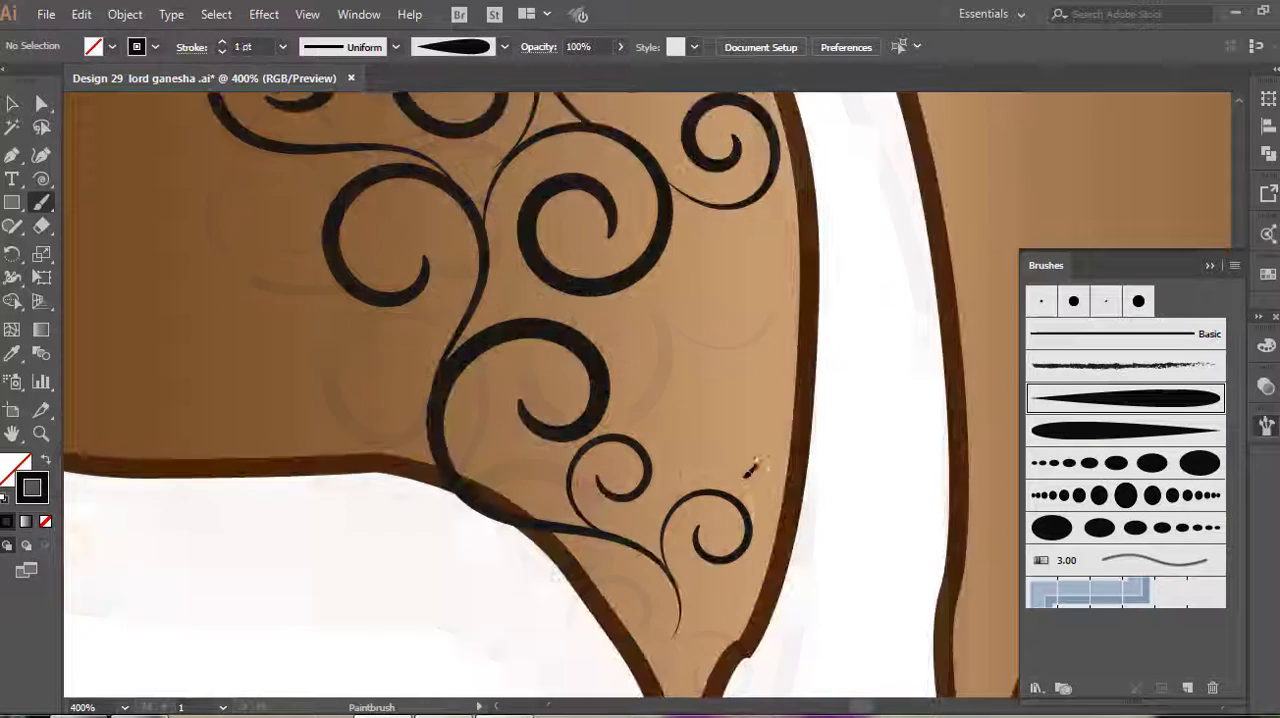
Fill the leg's inner edge and pointed foot with small dark tapered spirals, finishing at a 1 pt stroke
{"action": "mouse_move", "coordinate": [750, 518]}
{"action": "left_mouse_down"}
{"action": "mouse_move", "coordinate": [663, 286]}
{"action": "mouse_move", "coordinate": [764, 352]}
{"action": "left_mouse_up"}
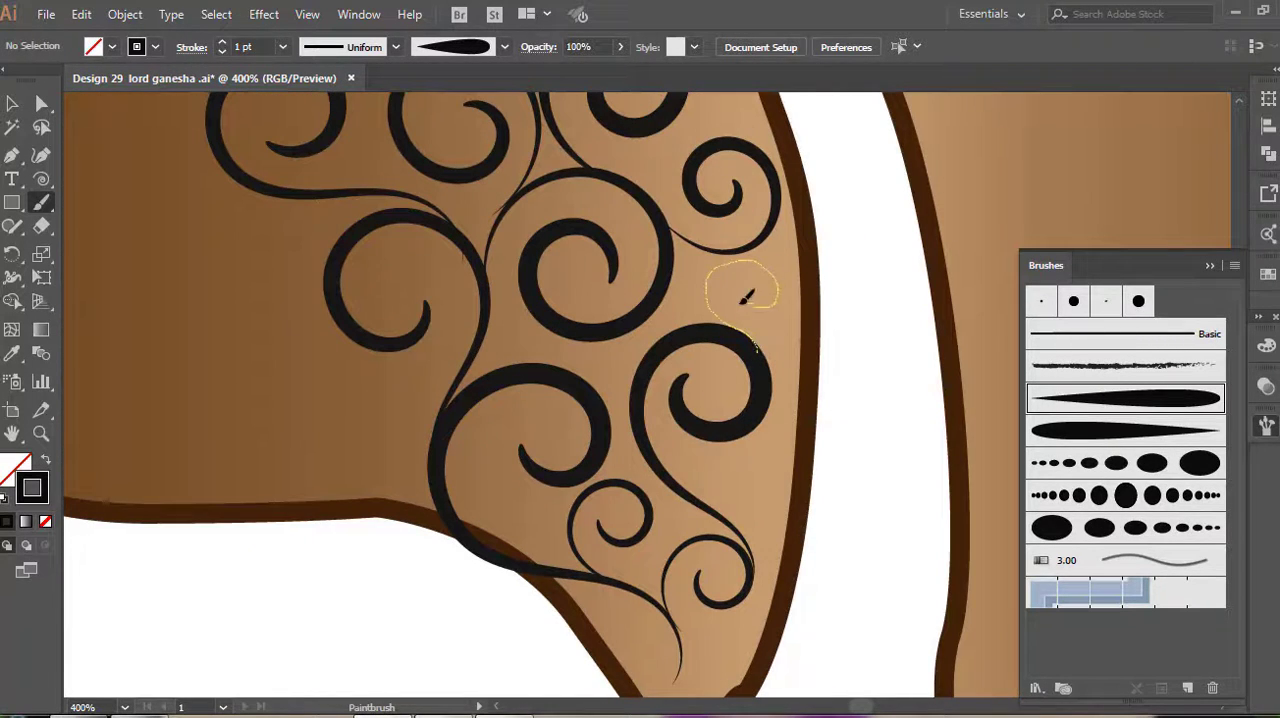
{"action": "left_click_drag", "start_coordinate": [745, 298], "coordinate": [748, 300]}
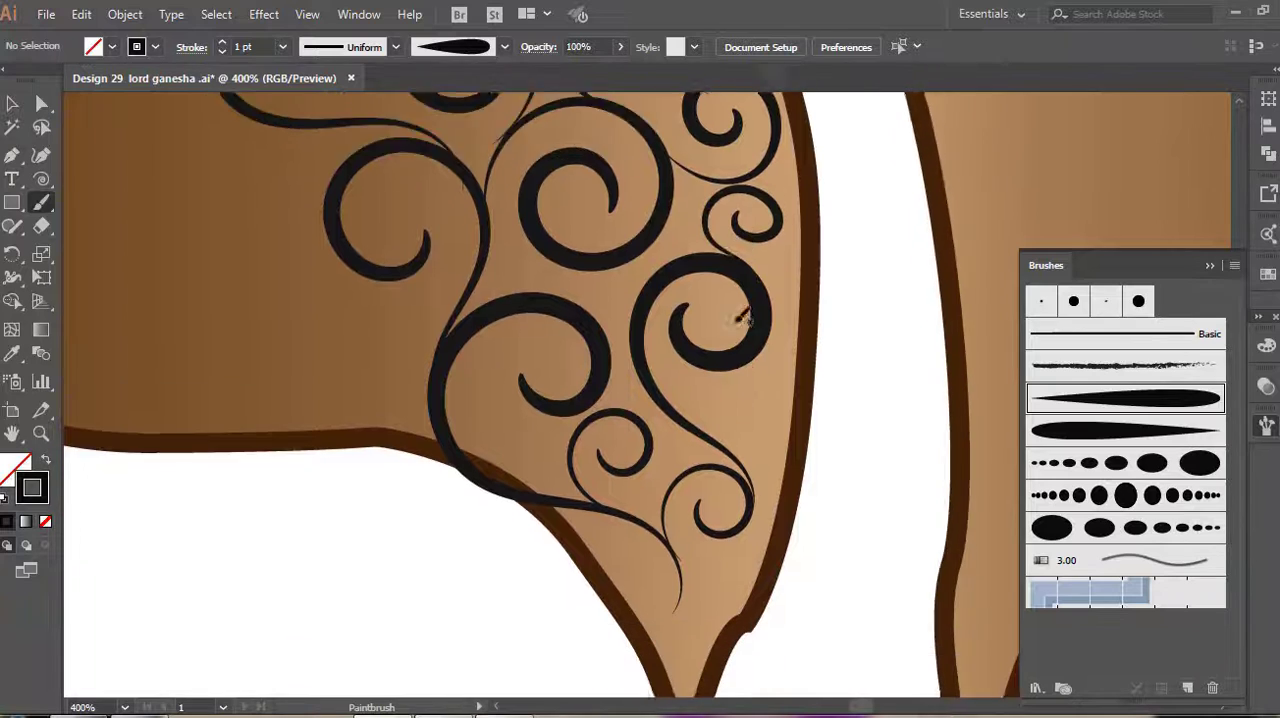
{"action": "mouse_move", "coordinate": [685, 240]}
{"action": "left_mouse_down"}
{"action": "mouse_move", "coordinate": [740, 368]}
{"action": "mouse_move", "coordinate": [766, 337]}
{"action": "left_mouse_up"}
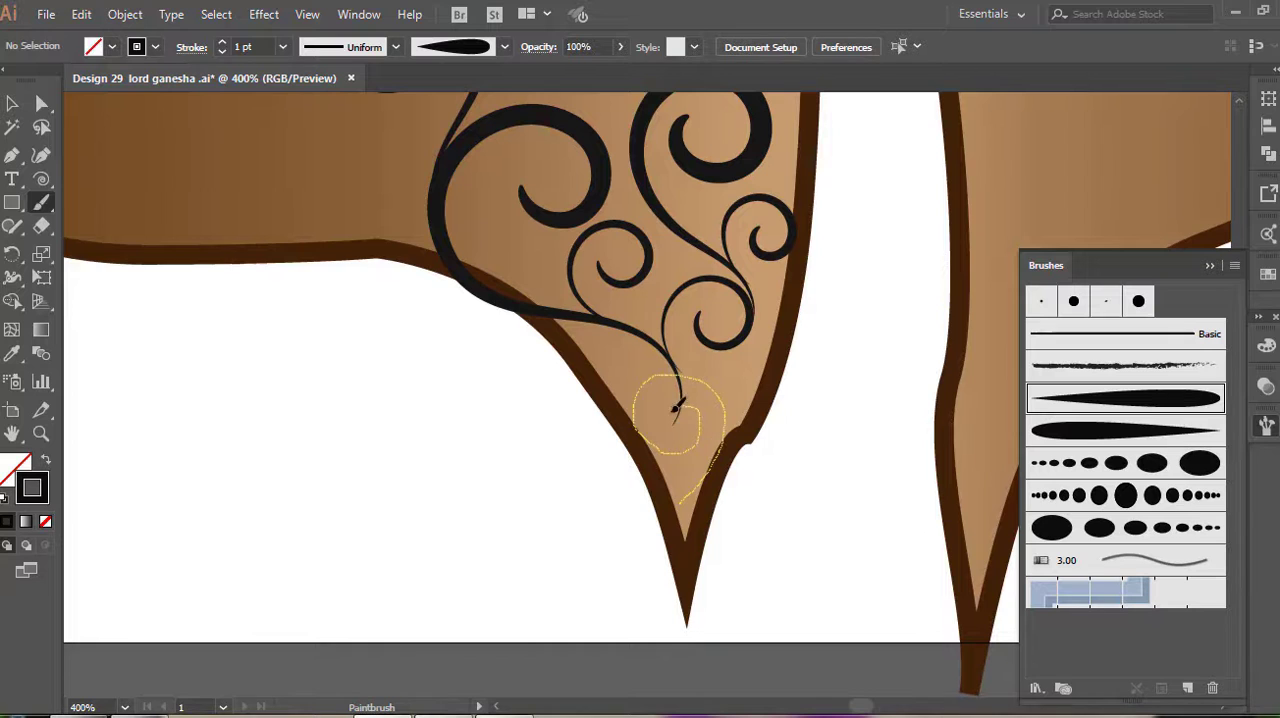
{"action": "left_click_drag", "start_coordinate": [675, 408], "coordinate": [678, 412]}
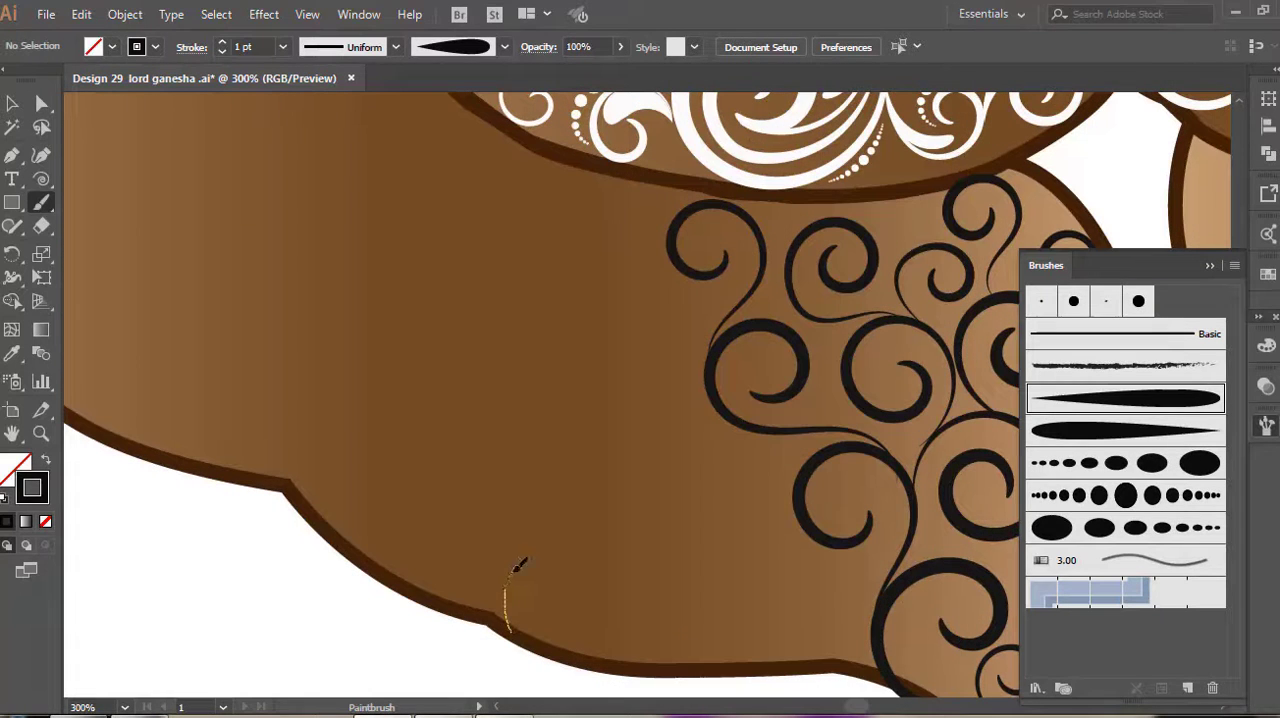
Paint 1 pt dark tapered spirals rising from the leg's lower outline and filling the space beside the main stem
{"action": "mouse_move", "coordinate": [517, 566]}
{"action": "left_mouse_down"}
{"action": "mouse_move", "coordinate": [564, 469]}
{"action": "mouse_move", "coordinate": [536, 362]}
{"action": "left_mouse_up"}
{"action": "left_click_drag", "start_coordinate": [523, 425], "coordinate": [523, 425]}
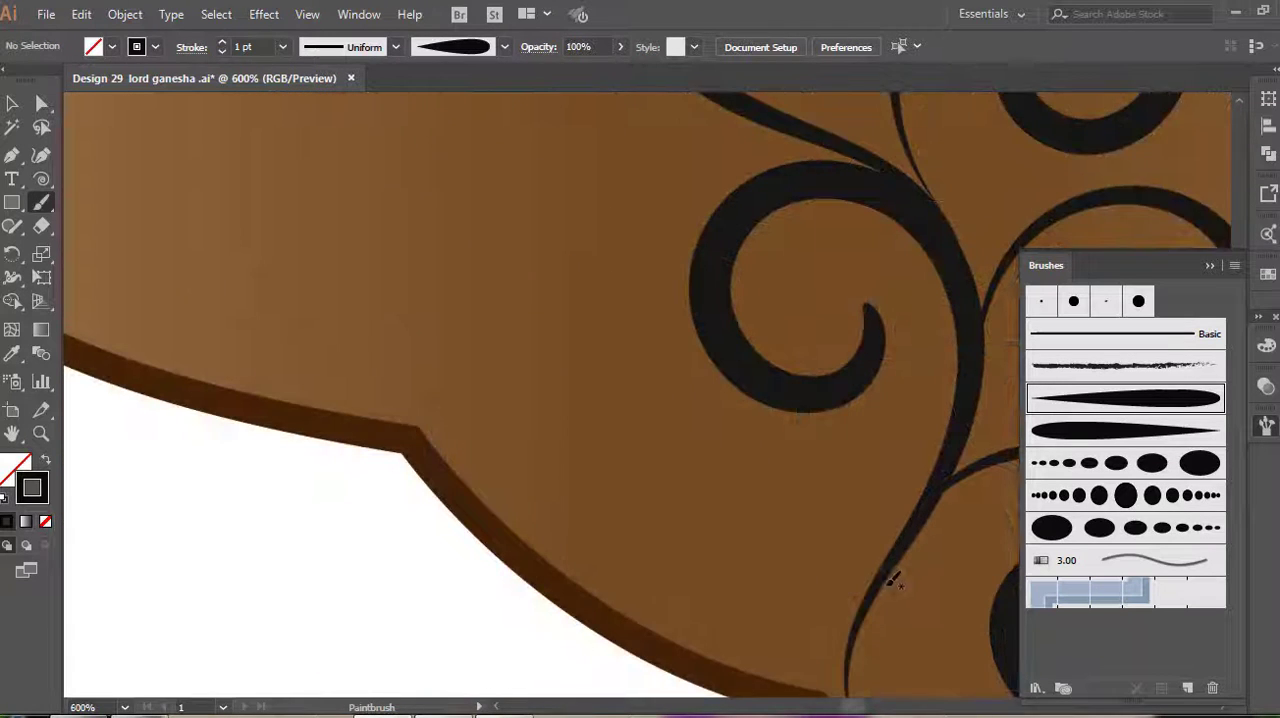
{"action": "left_click_drag", "start_coordinate": [868, 535], "coordinate": [872, 446]}
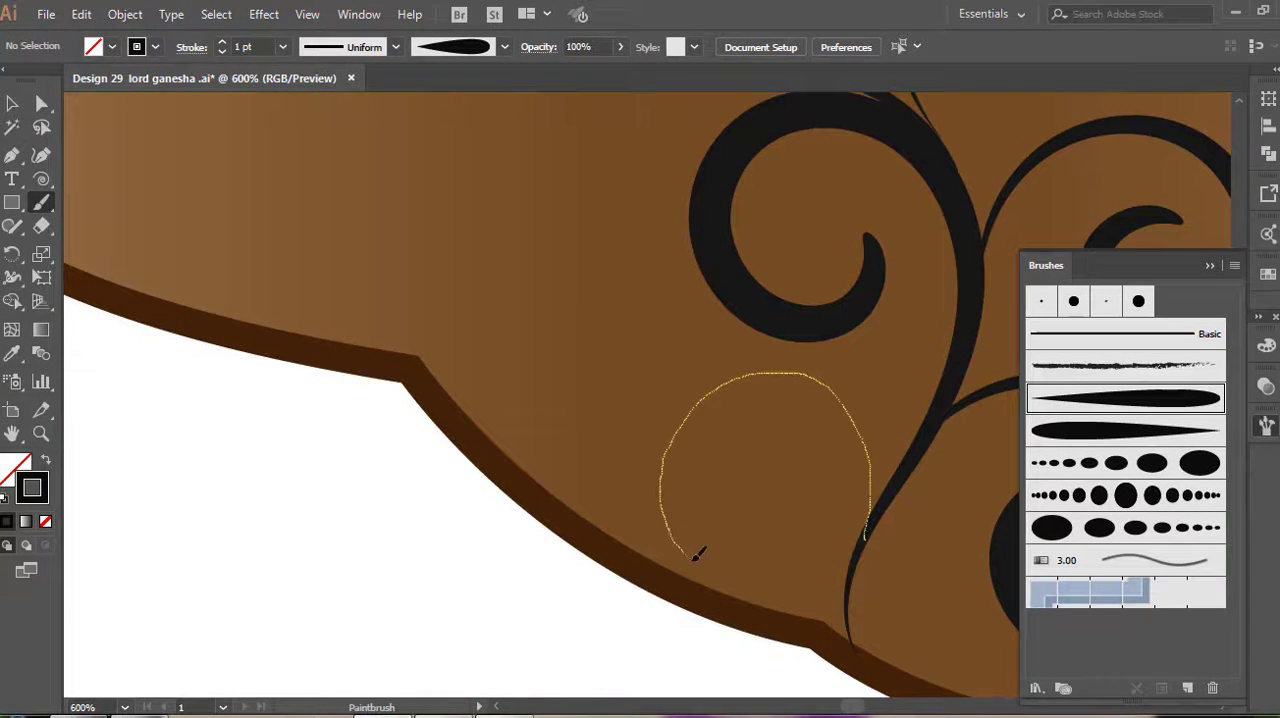
{"action": "mouse_move", "coordinate": [813, 503]}
{"action": "left_mouse_down"}
{"action": "mouse_move", "coordinate": [772, 455]}
{"action": "mouse_move", "coordinate": [734, 471]}
{"action": "left_mouse_up"}
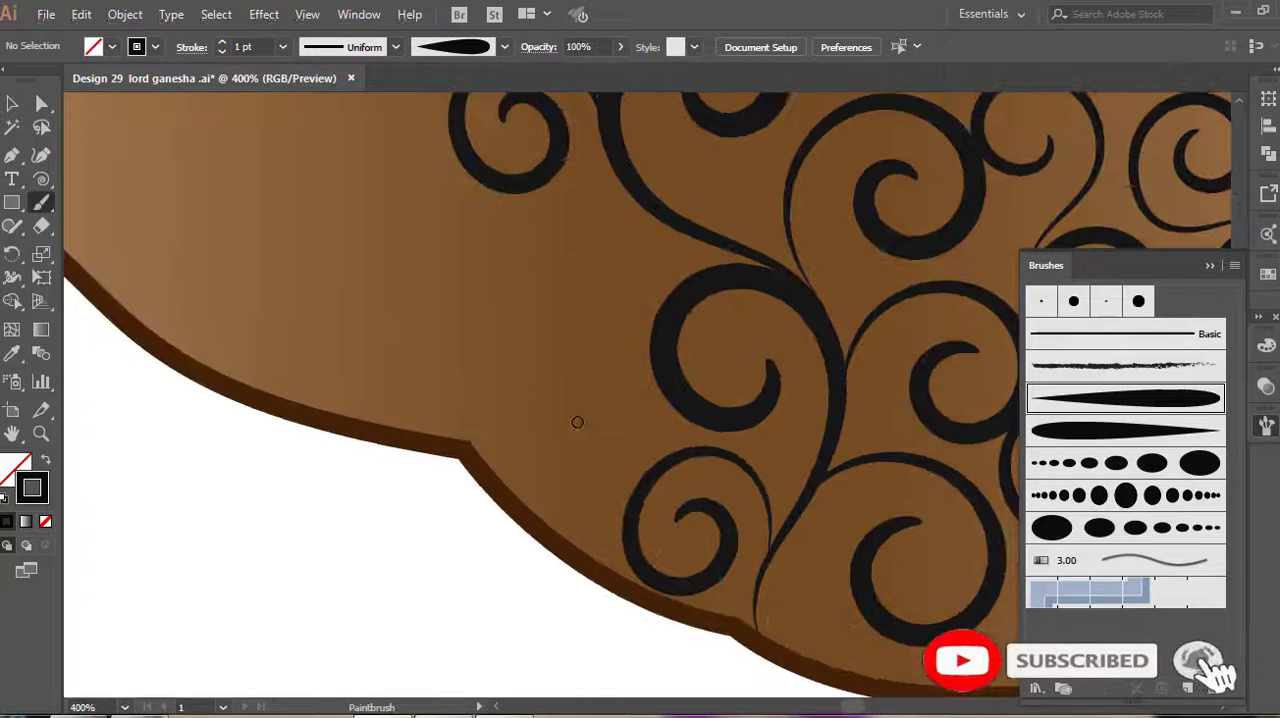
Fill the gaps between the large spirals on the outer thigh beside the belly with smaller 1 pt dark spirals
{"action": "left_click_drag", "start_coordinate": [538, 425], "coordinate": [568, 331]}
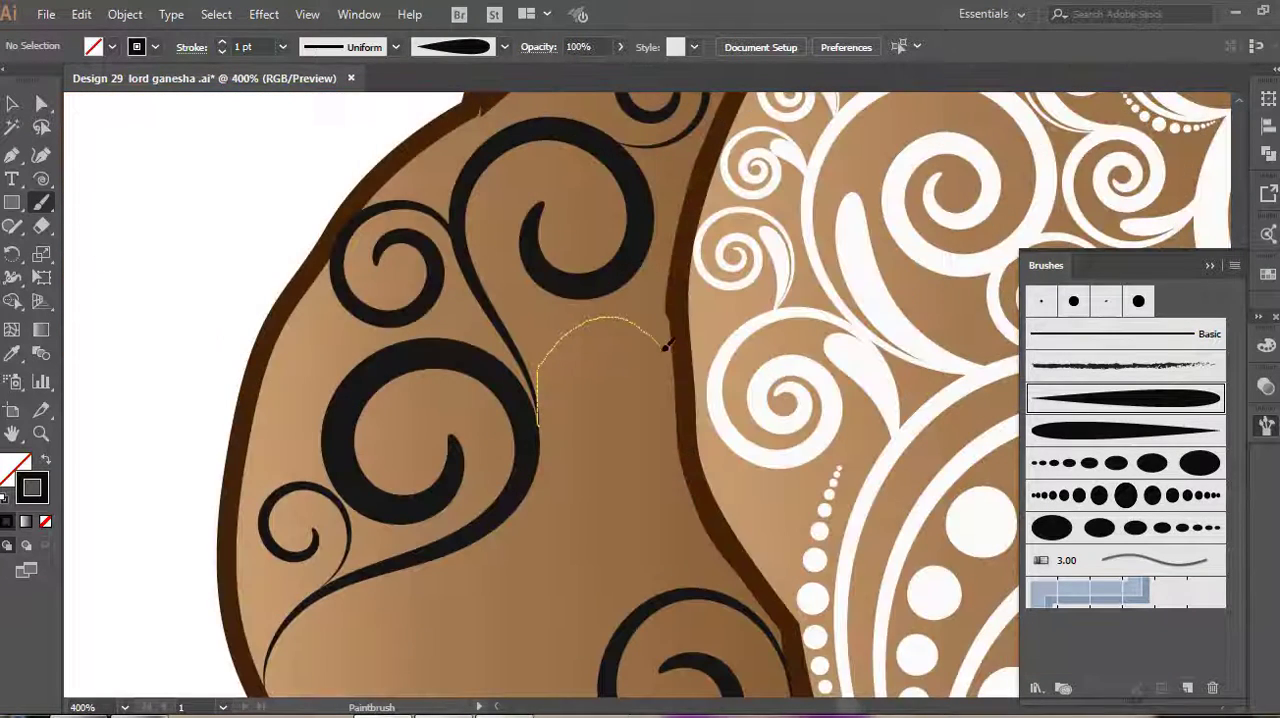
{"action": "mouse_move", "coordinate": [666, 345]}
{"action": "left_mouse_down"}
{"action": "mouse_move", "coordinate": [661, 405]}
{"action": "mouse_move", "coordinate": [600, 411]}
{"action": "left_mouse_up"}
{"action": "scroll", "coordinate": [580, 372], "scroll_direction": "down", "scroll_amount": 3}
{"action": "left_click_drag", "start_coordinate": [634, 366], "coordinate": [652, 455]}
{"action": "left_click_drag", "start_coordinate": [604, 381], "coordinate": [603, 424]}
{"action": "scroll", "coordinate": [560, 510], "scroll_direction": "down", "scroll_amount": 3}
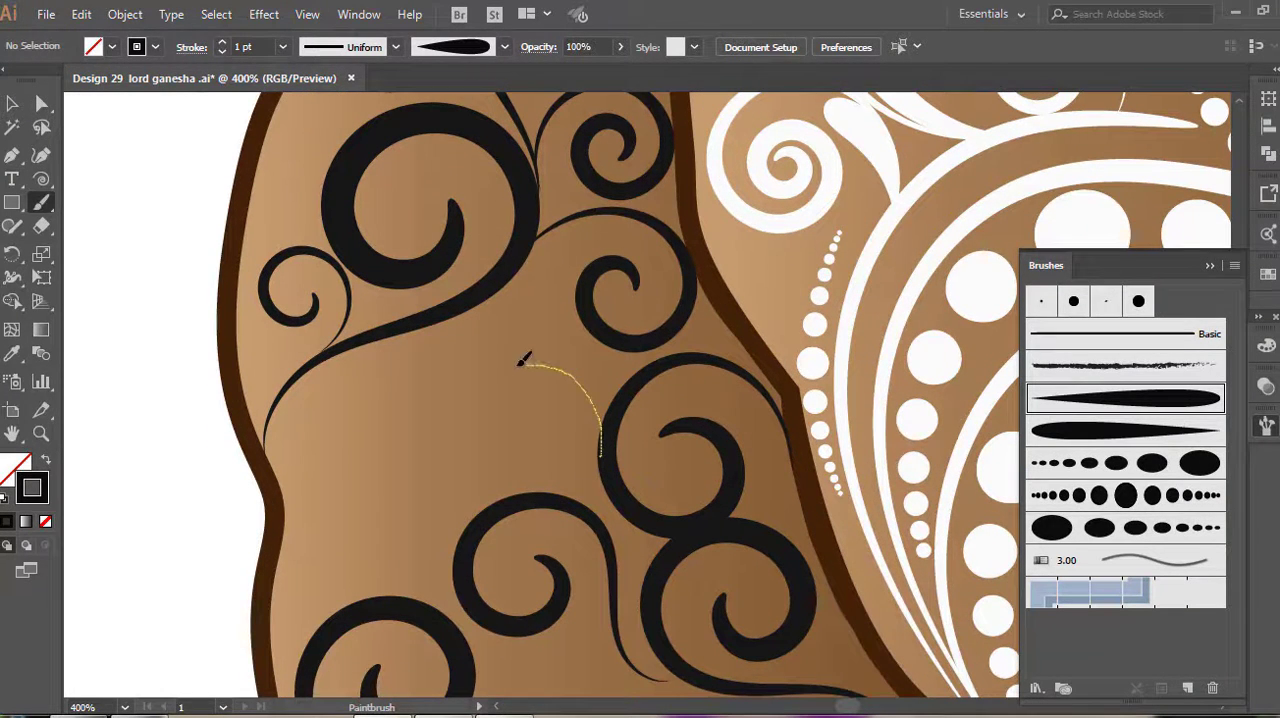
{"action": "left_click_drag", "start_coordinate": [500, 401], "coordinate": [540, 407]}
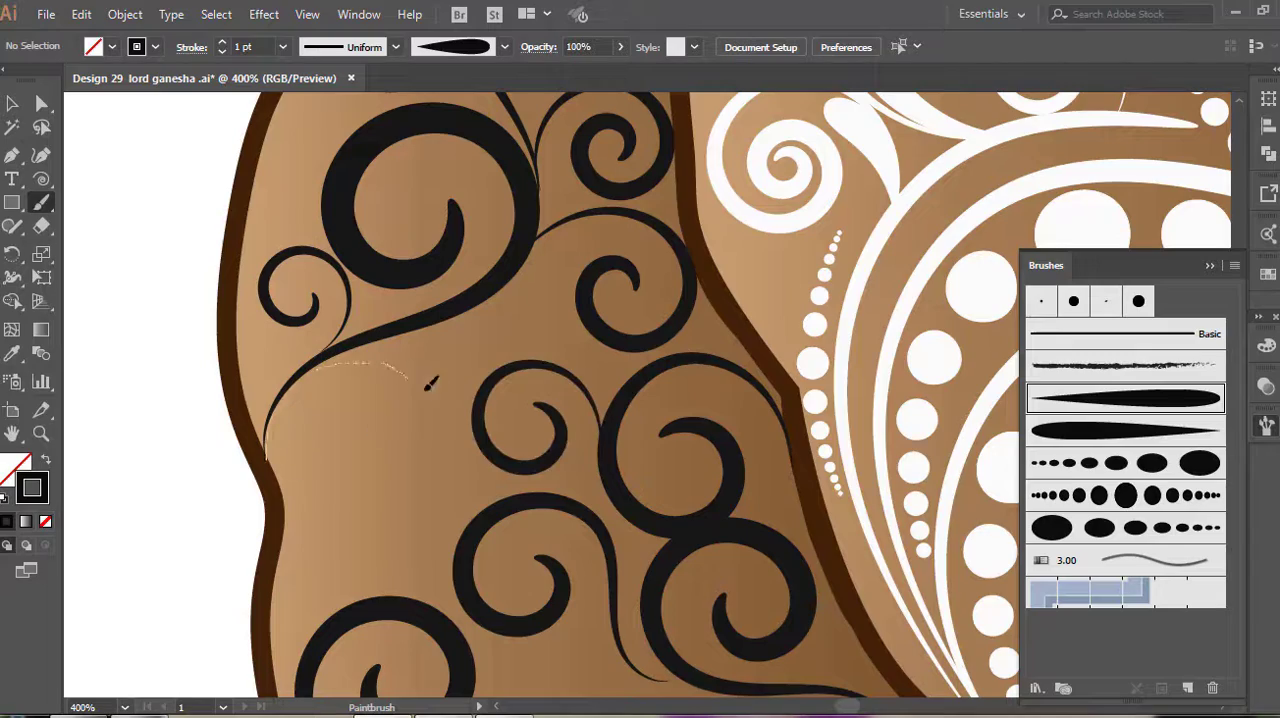
{"action": "mouse_move", "coordinate": [426, 390]}
{"action": "left_mouse_down"}
{"action": "mouse_move", "coordinate": [446, 466]}
{"action": "mouse_move", "coordinate": [364, 505]}
{"action": "left_mouse_up"}
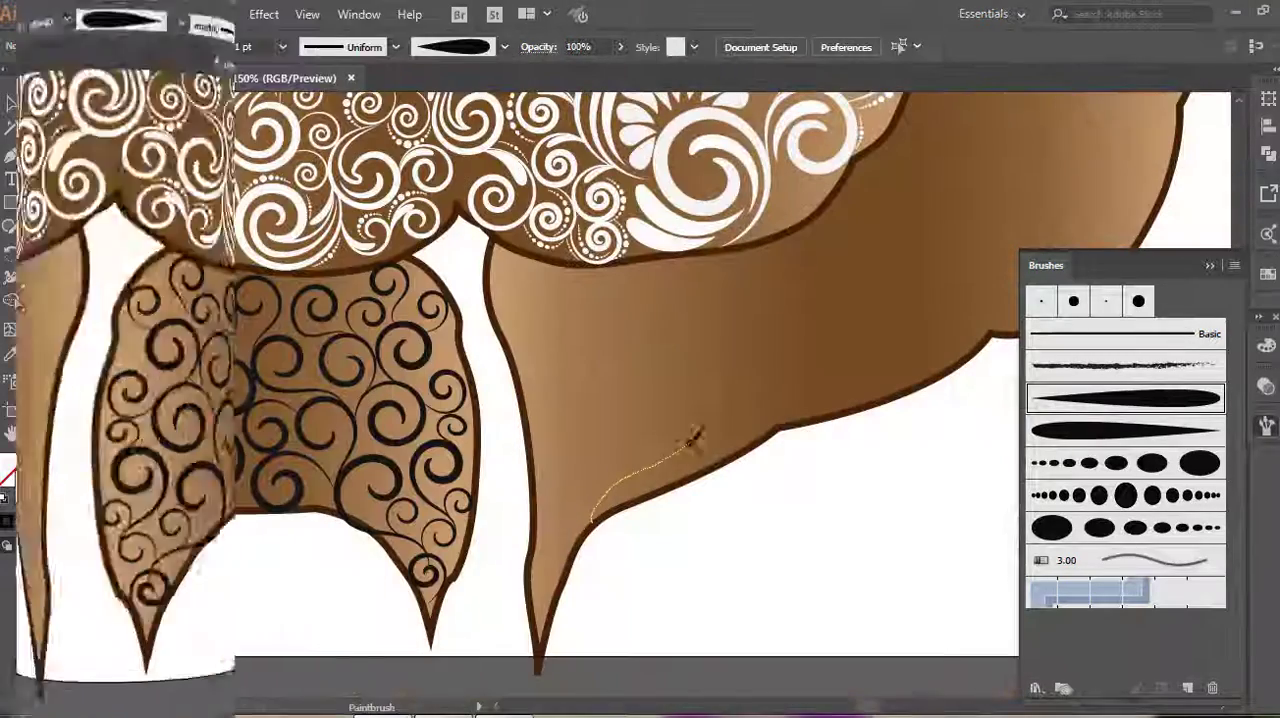
Paint the first large 1 pt dark tapered spirals on the opposite leg, starting from its lower outline near the foot
{"action": "mouse_move", "coordinate": [689, 434]}
{"action": "left_mouse_down"}
{"action": "mouse_move", "coordinate": [700, 362]}
{"action": "mouse_move", "coordinate": [623, 350]}
{"action": "left_mouse_up"}
{"action": "left_click_drag", "start_coordinate": [659, 396], "coordinate": [646, 402]}
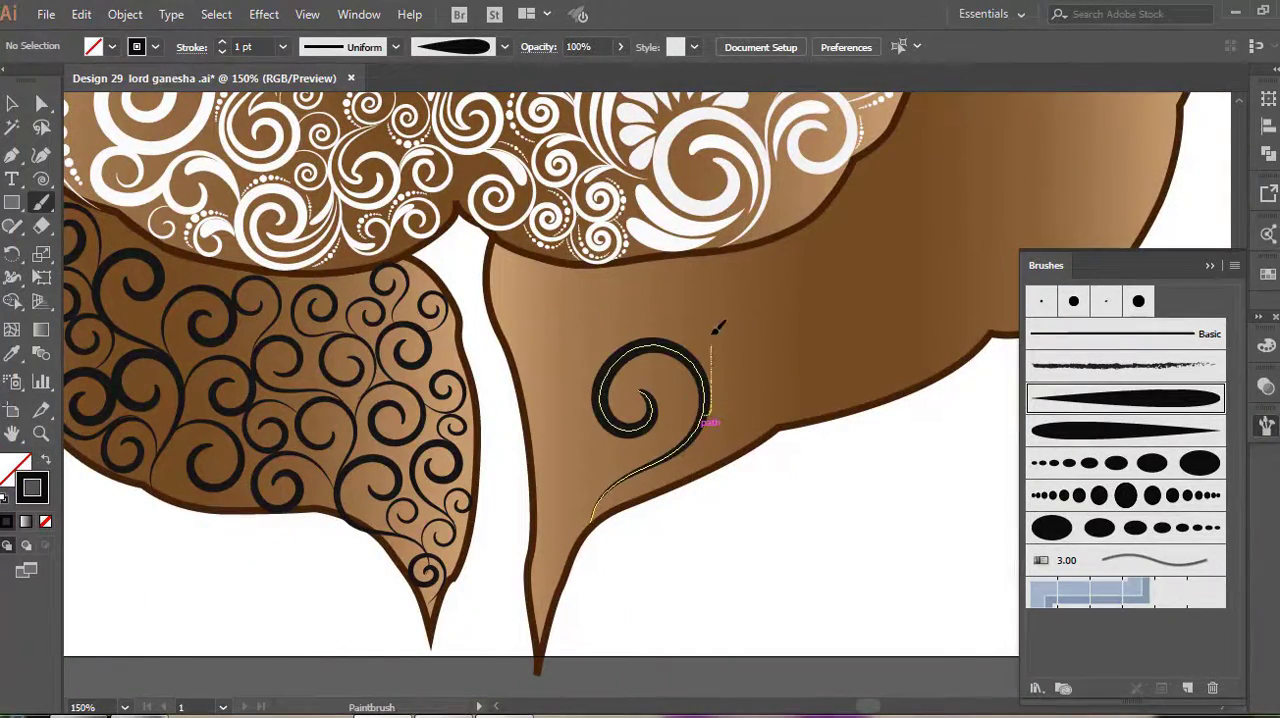
{"action": "left_click_drag", "start_coordinate": [712, 333], "coordinate": [811, 330]}
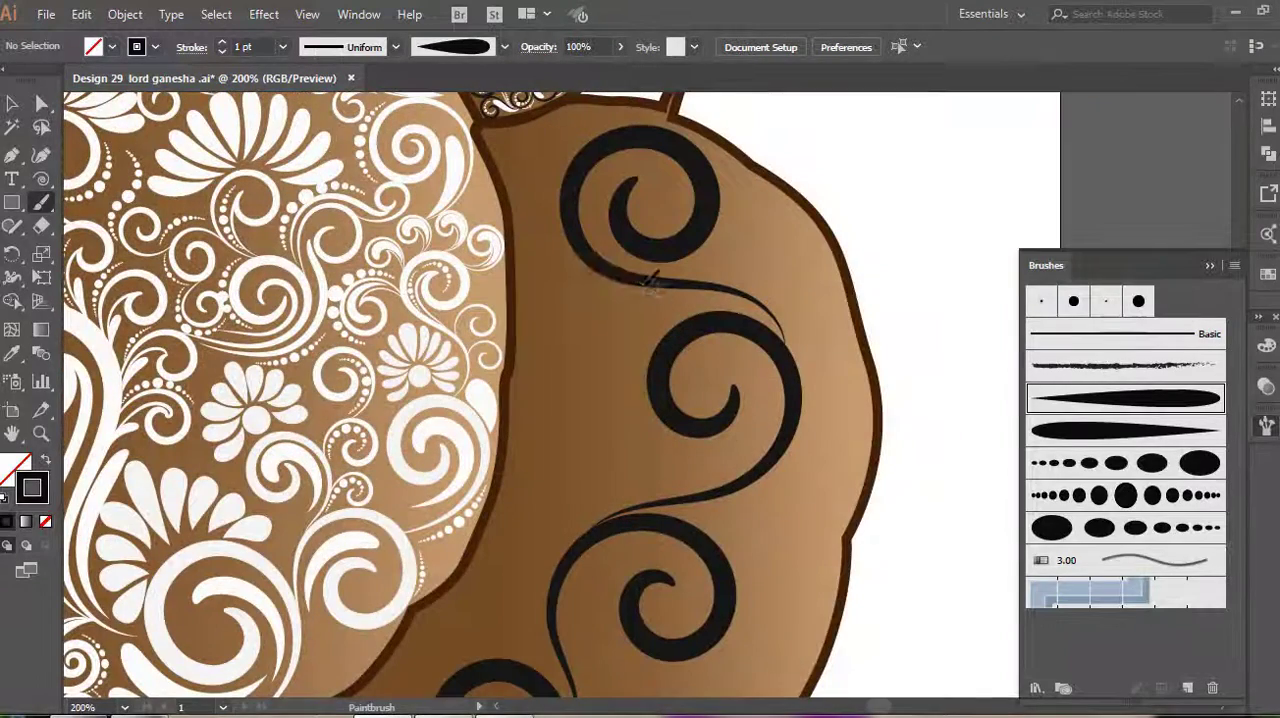
Paint smaller 1 pt dark spirals branching off the large ones along both edges of the opposite leg's thigh
{"action": "mouse_move", "coordinate": [648, 280]}
{"action": "left_mouse_down"}
{"action": "mouse_move", "coordinate": [543, 290]}
{"action": "mouse_move", "coordinate": [620, 362]}
{"action": "left_mouse_up"}
{"action": "left_click_drag", "start_coordinate": [577, 318], "coordinate": [578, 320]}
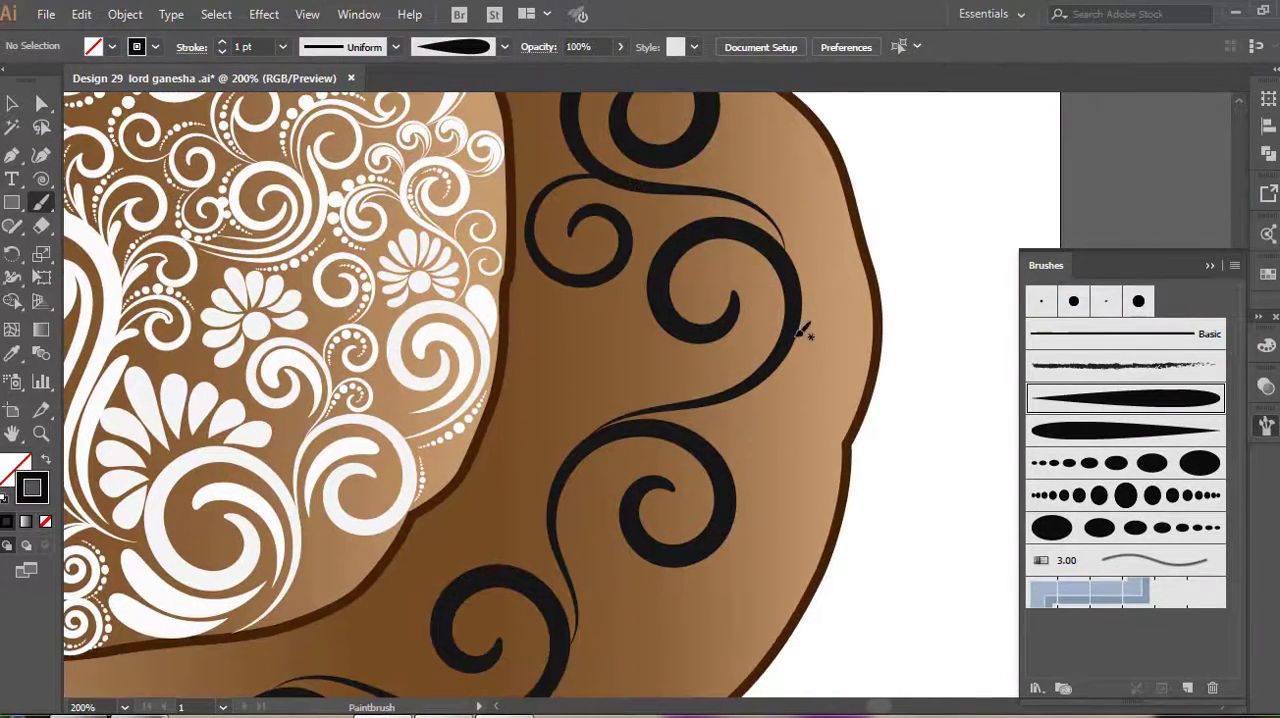
{"action": "left_click_drag", "start_coordinate": [799, 312], "coordinate": [822, 243]}
{"action": "left_click_drag", "start_coordinate": [829, 311], "coordinate": [838, 292]}
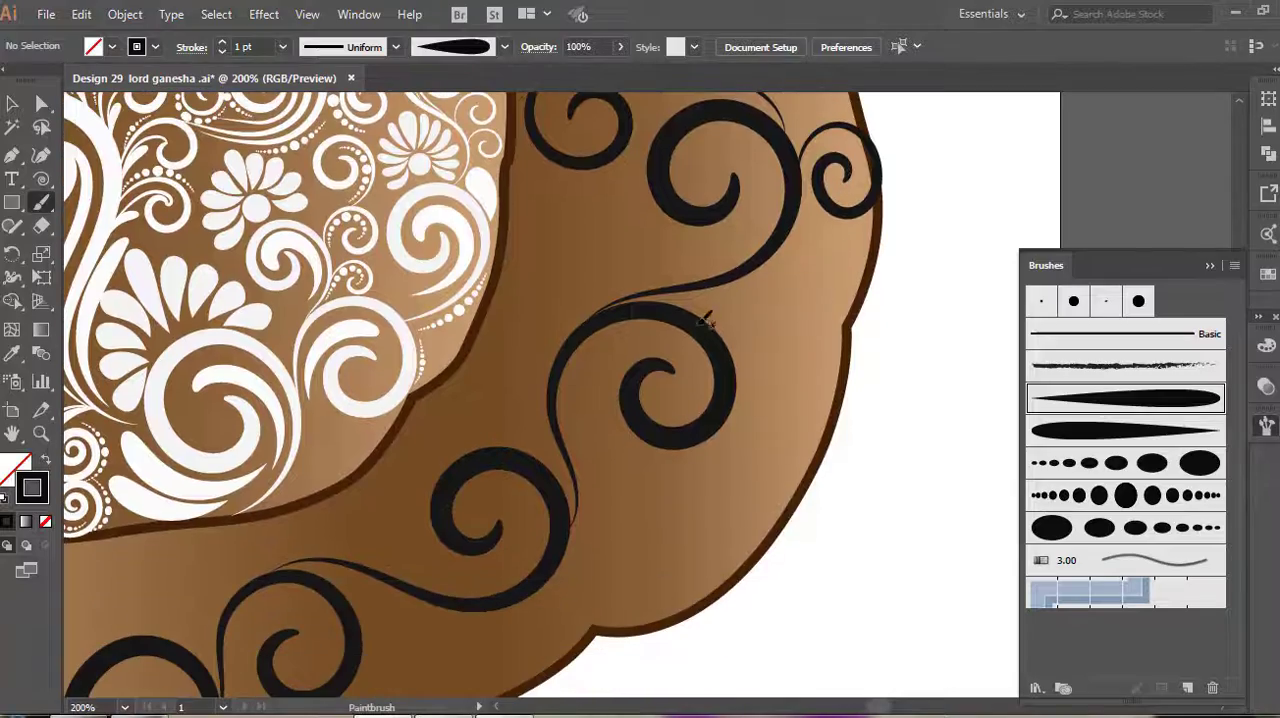
{"action": "left_click_drag", "start_coordinate": [772, 248], "coordinate": [797, 341]}
{"action": "left_click_drag", "start_coordinate": [812, 286], "coordinate": [818, 272]}
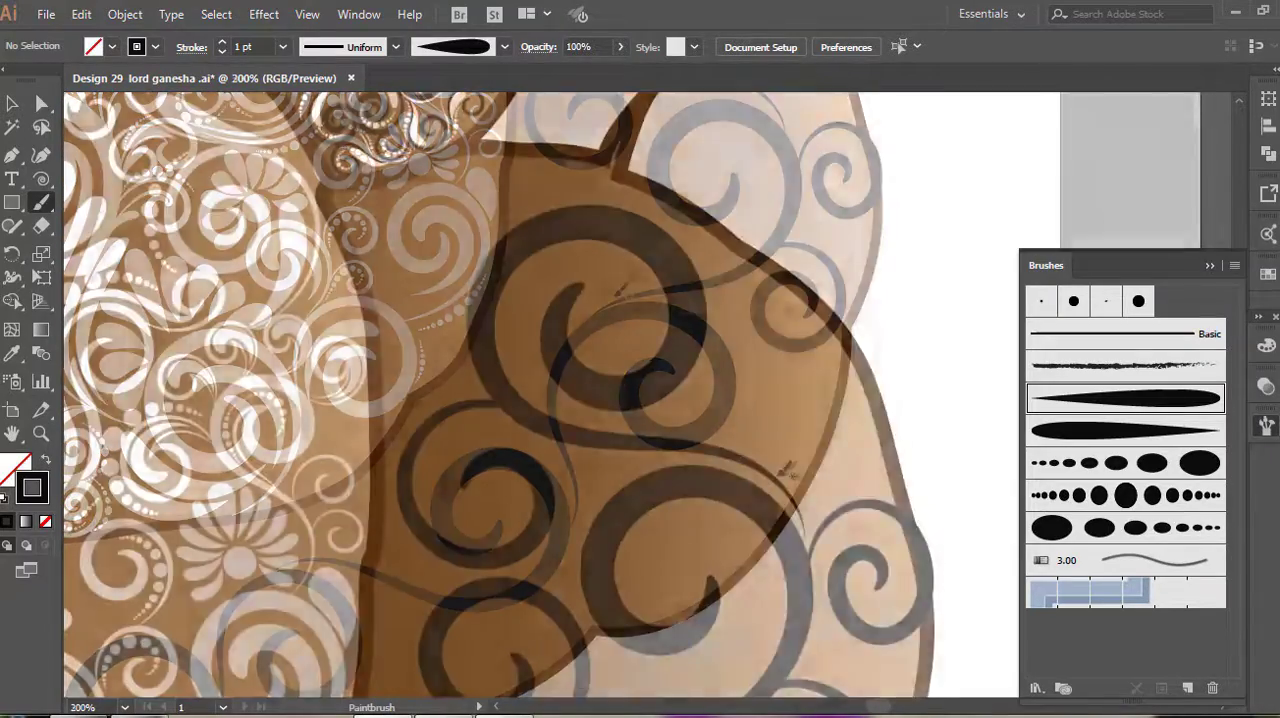
{"action": "mouse_move", "coordinate": [785, 478]}
{"action": "left_mouse_down"}
{"action": "mouse_move", "coordinate": [736, 390]}
{"action": "mouse_move", "coordinate": [790, 405]}
{"action": "left_mouse_up"}
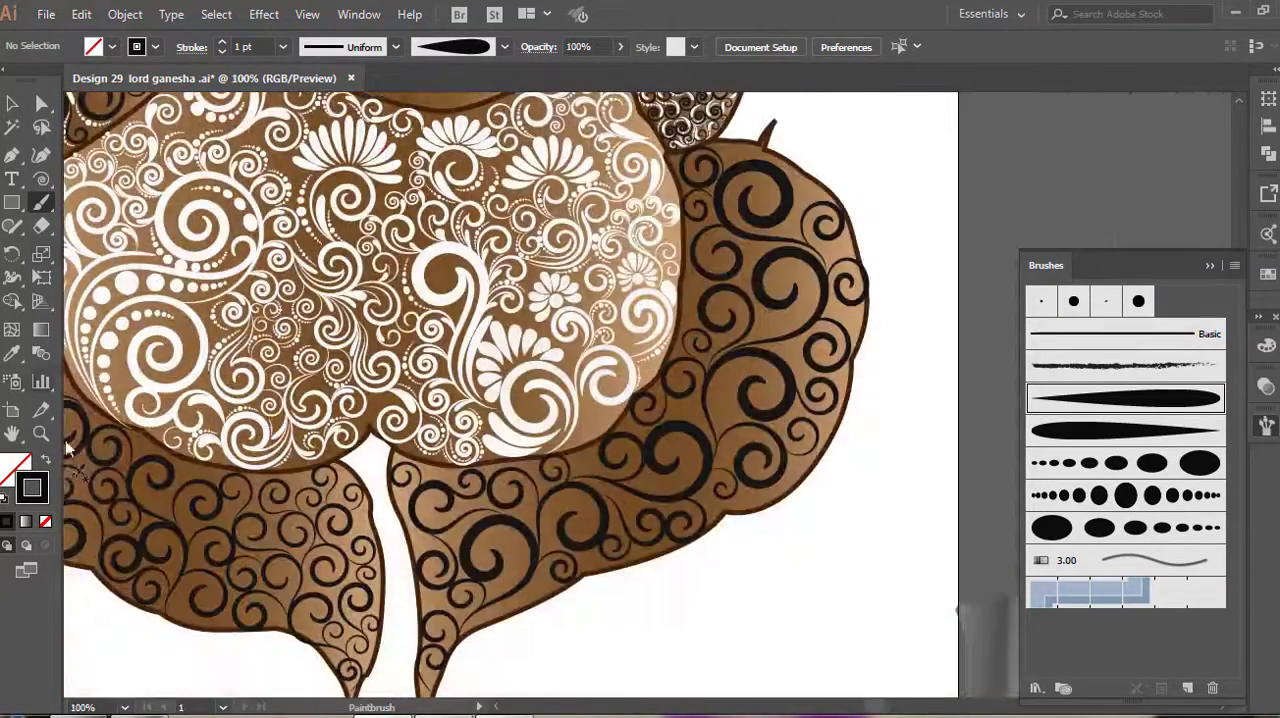
Set the stroke colour to white and paint highlights among the opposite leg's dark spirals
{"action": "double_click", "coordinate": [32, 487]}
{"action": "key", "text": "Return"}
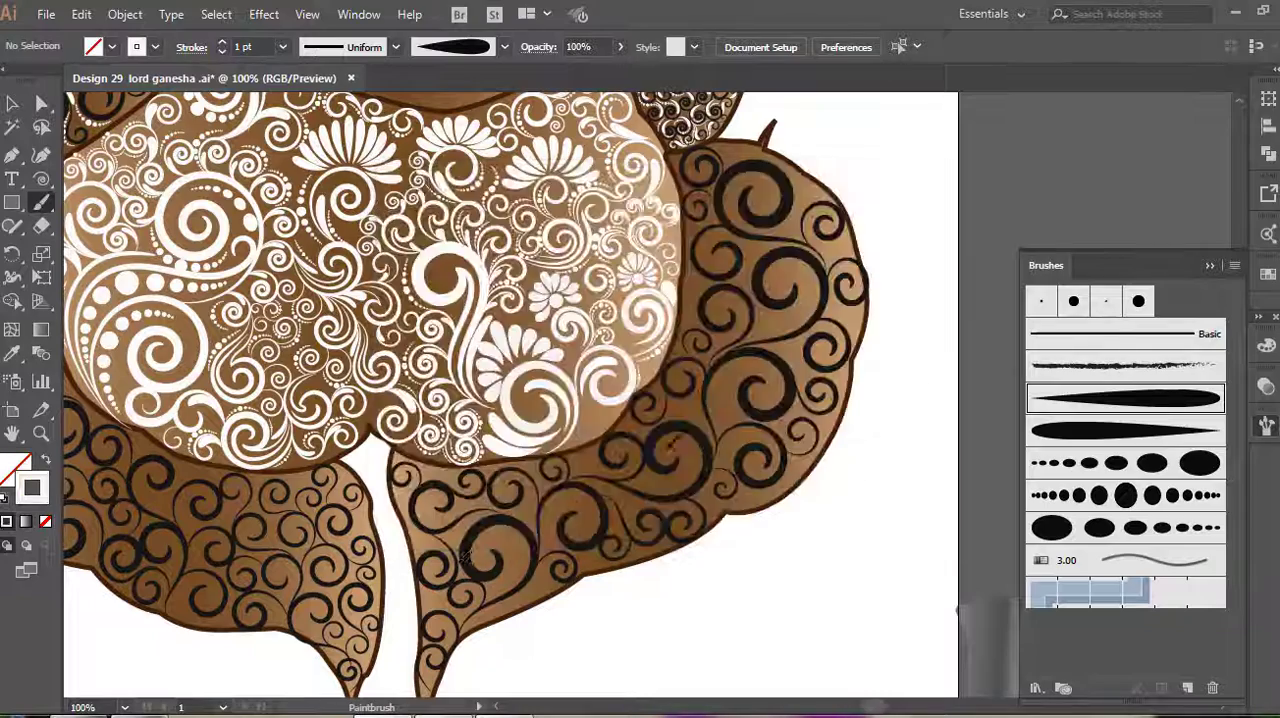
{"action": "mouse_move", "coordinate": [586, 190]}
{"action": "left_mouse_down"}
{"action": "mouse_move", "coordinate": [651, 294]}
{"action": "mouse_move", "coordinate": [570, 492]}
{"action": "left_mouse_up"}
{"action": "left_click_drag", "start_coordinate": [570, 492], "coordinate": [488, 553]}
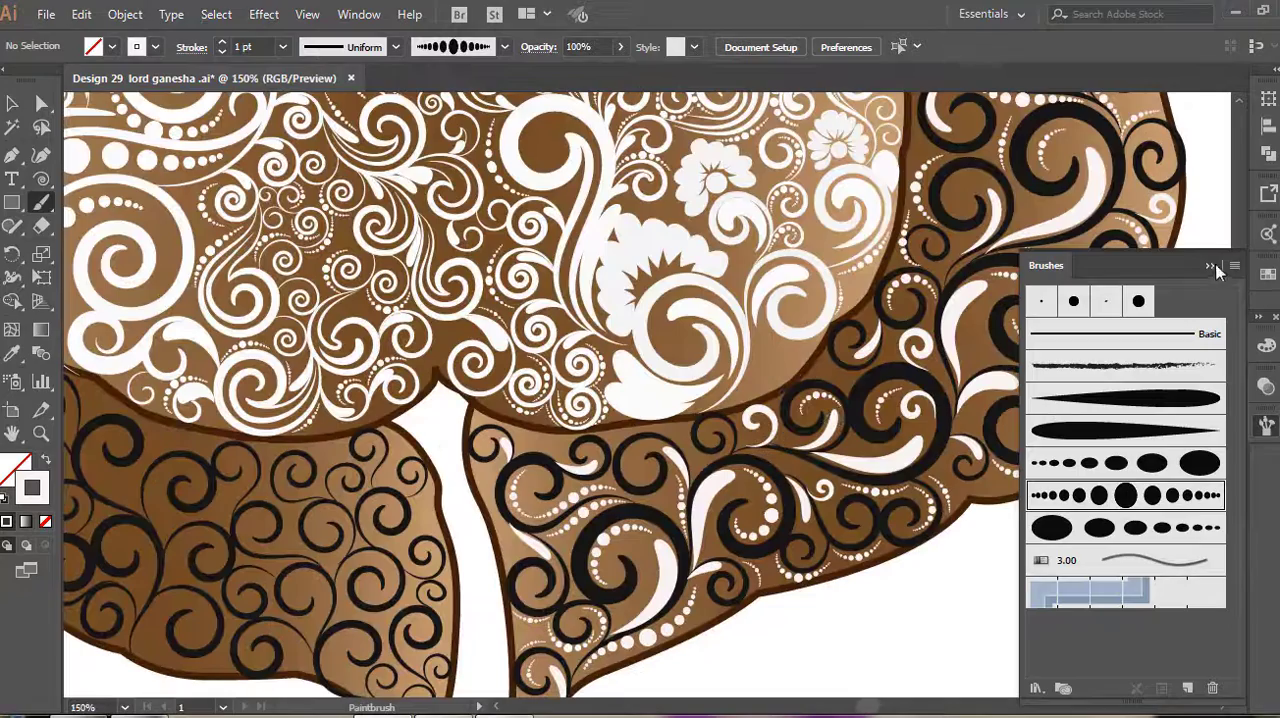
Paint white 0.25 pt teardrop highlights inside the dark spirals in the middle and upper part of the first leg
{"action": "left_click", "coordinate": [1213, 267]}
{"action": "scroll", "coordinate": [1125, 329], "scroll_direction": "down", "scroll_amount": 1}
{"action": "scroll", "coordinate": [1125, 329], "scroll_direction": "up", "scroll_amount": 4}
{"action": "left_click_drag", "start_coordinate": [919, 311], "coordinate": [993, 271]}
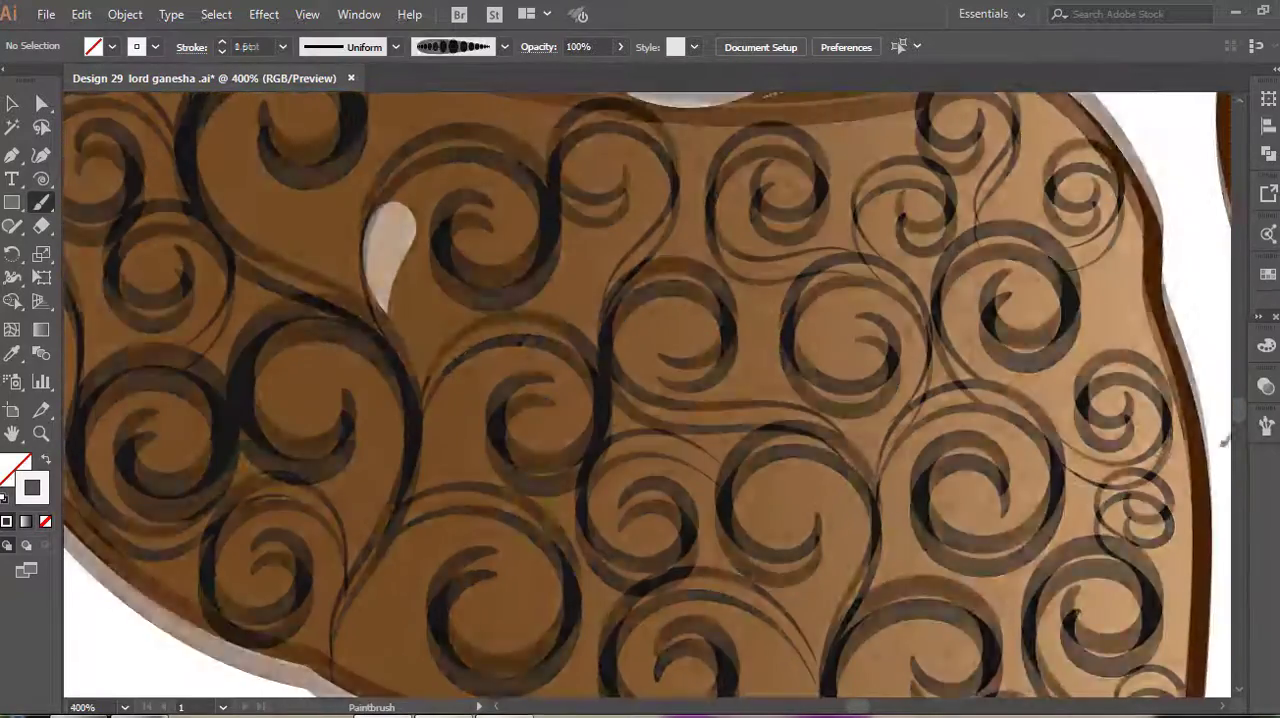
{"action": "left_click_drag", "start_coordinate": [515, 347], "coordinate": [423, 401]}
{"action": "left_click_drag", "start_coordinate": [472, 348], "coordinate": [425, 390]}
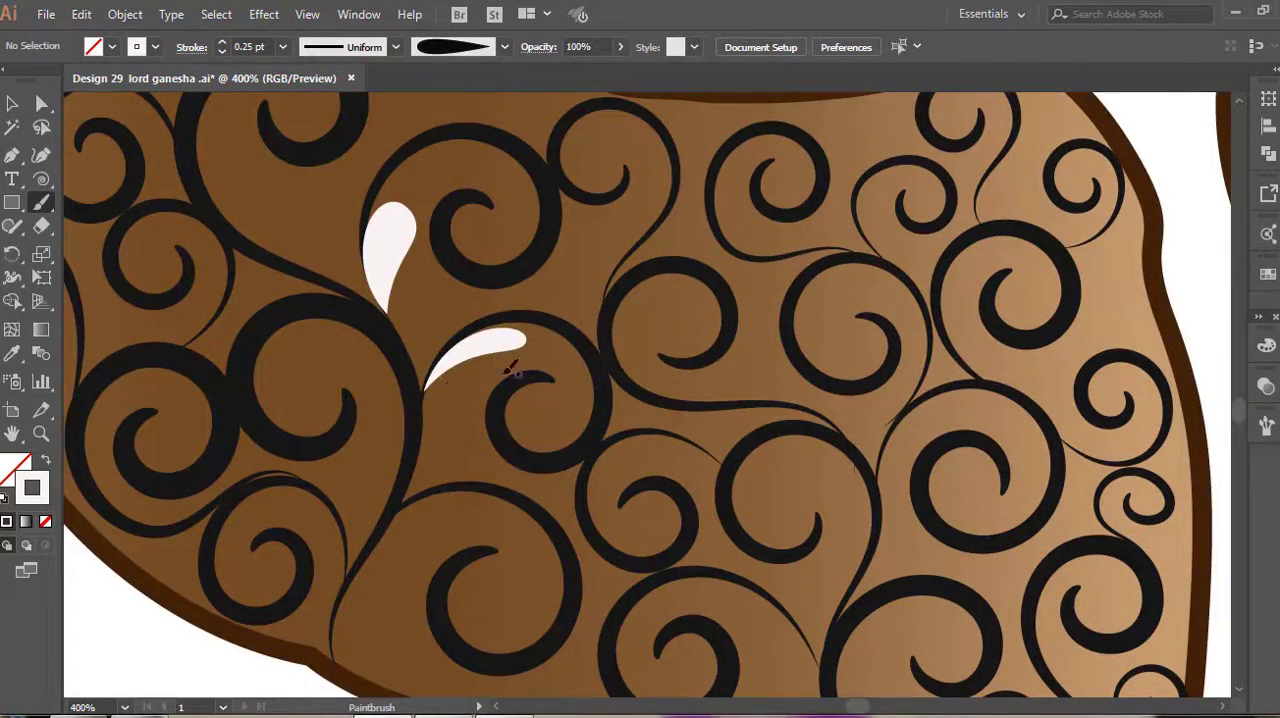
{"action": "left_click_drag", "start_coordinate": [763, 245], "coordinate": [824, 245]}
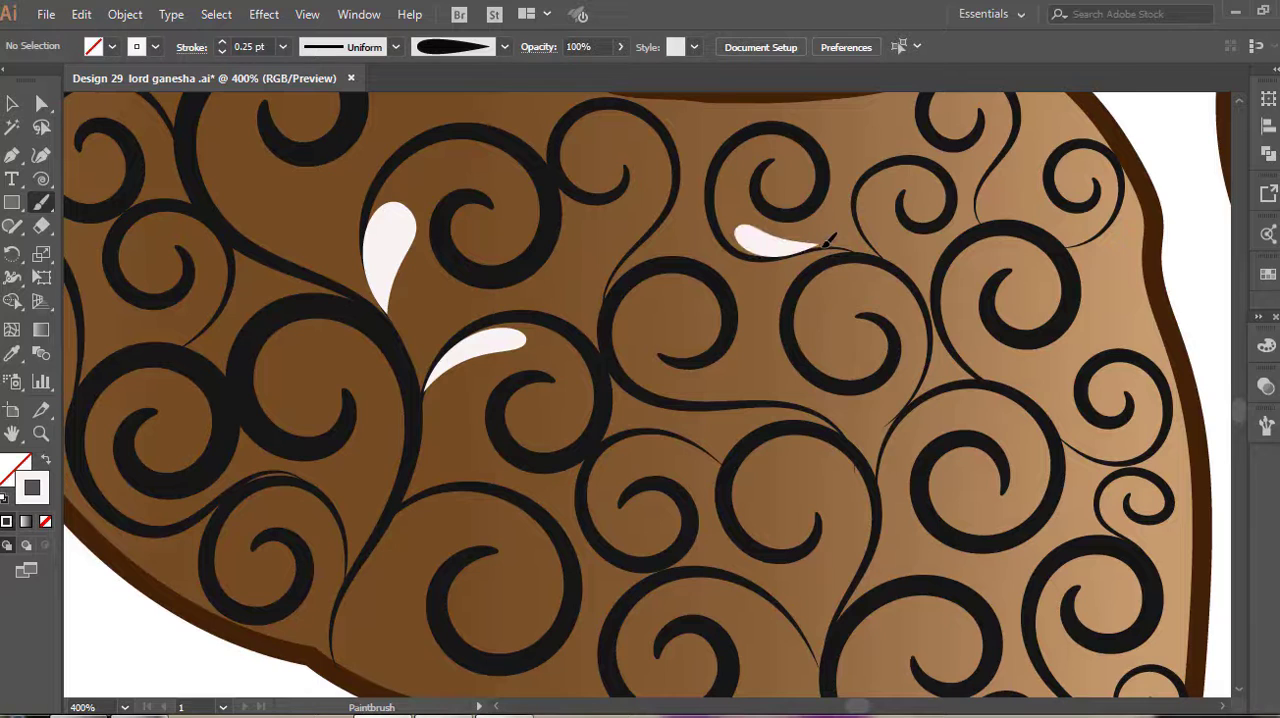
{"action": "left_click_drag", "start_coordinate": [875, 241], "coordinate": [884, 258]}
Paint white 0.25 pt teardrop highlights along the inner curves of the neighbouring spirals near the first leg's inner side
{"action": "left_click_drag", "start_coordinate": [935, 161], "coordinate": [907, 226]}
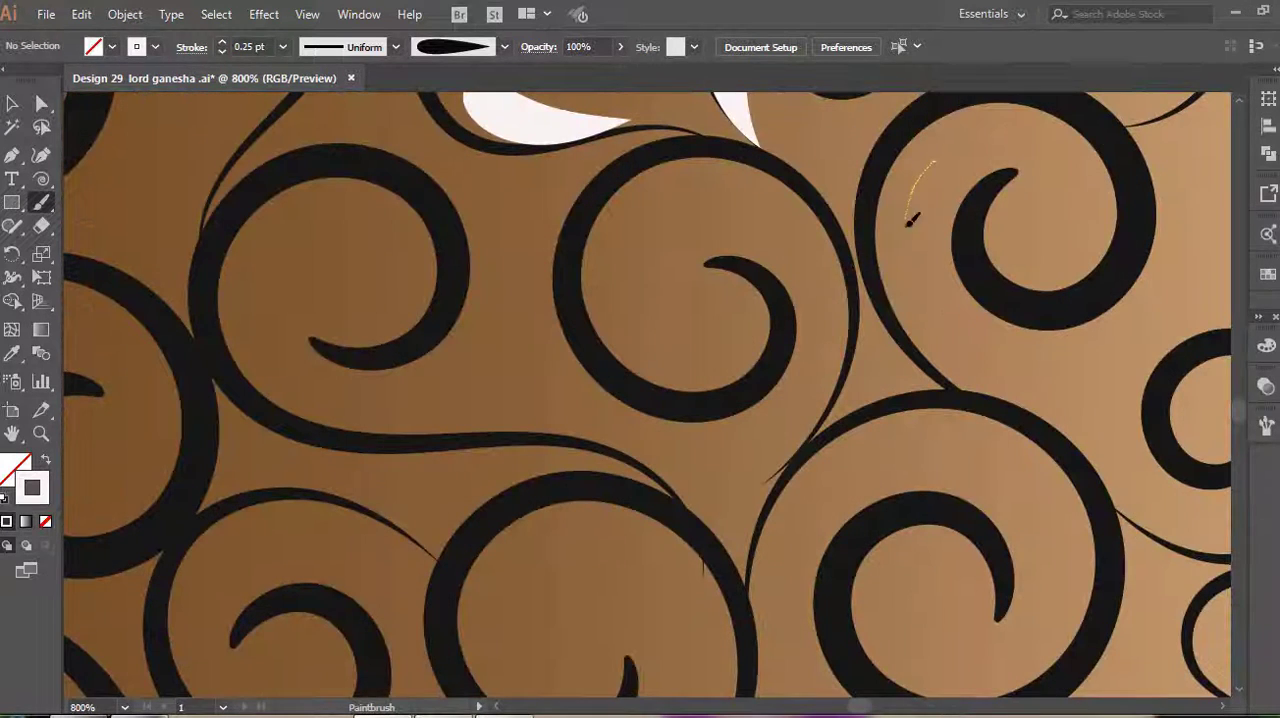
{"action": "left_click_drag", "start_coordinate": [945, 352], "coordinate": [962, 388]}
{"action": "left_click_drag", "start_coordinate": [763, 204], "coordinate": [838, 312]}
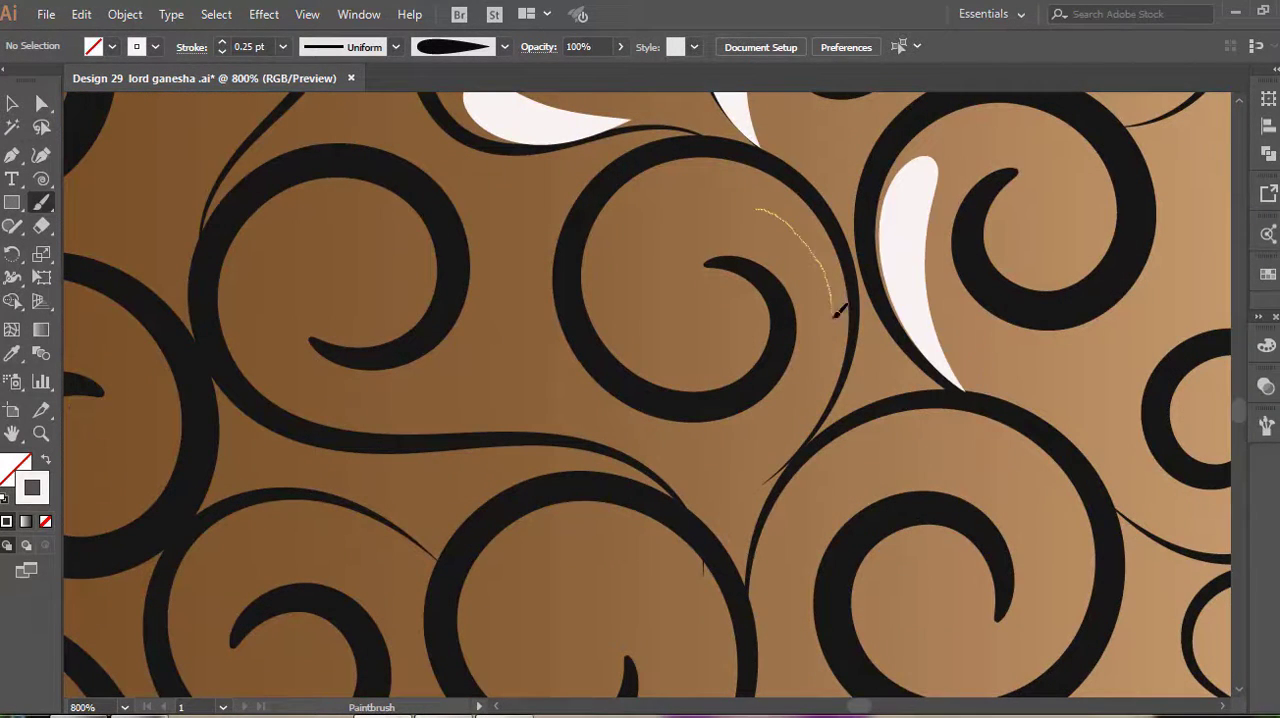
{"action": "left_click_drag", "start_coordinate": [812, 436], "coordinate": [792, 426]}
Paint small white 2 pt tapered spirals inside the centres of the first leg's dark spirals
{"action": "scroll", "coordinate": [791, 401], "scroll_direction": "down", "scroll_amount": 3}
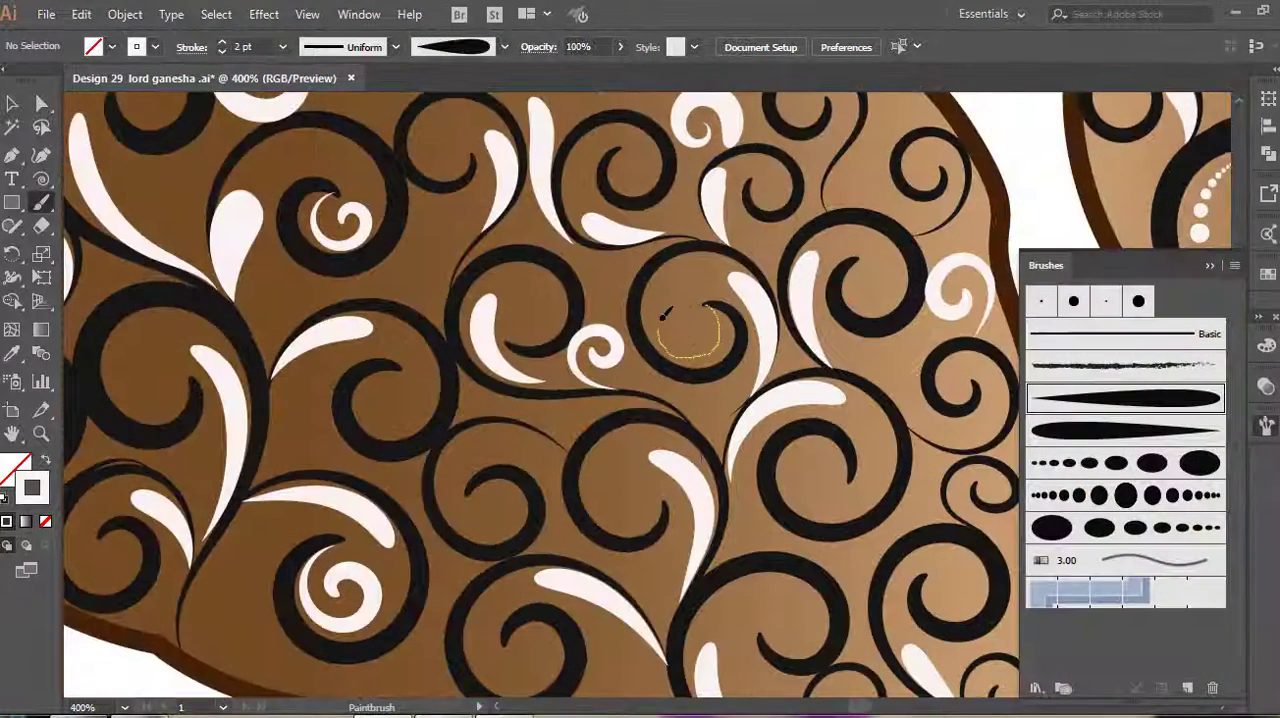
{"action": "left_click_drag", "start_coordinate": [665, 313], "coordinate": [692, 320]}
{"action": "left_click_drag", "start_coordinate": [851, 480], "coordinate": [808, 443]}
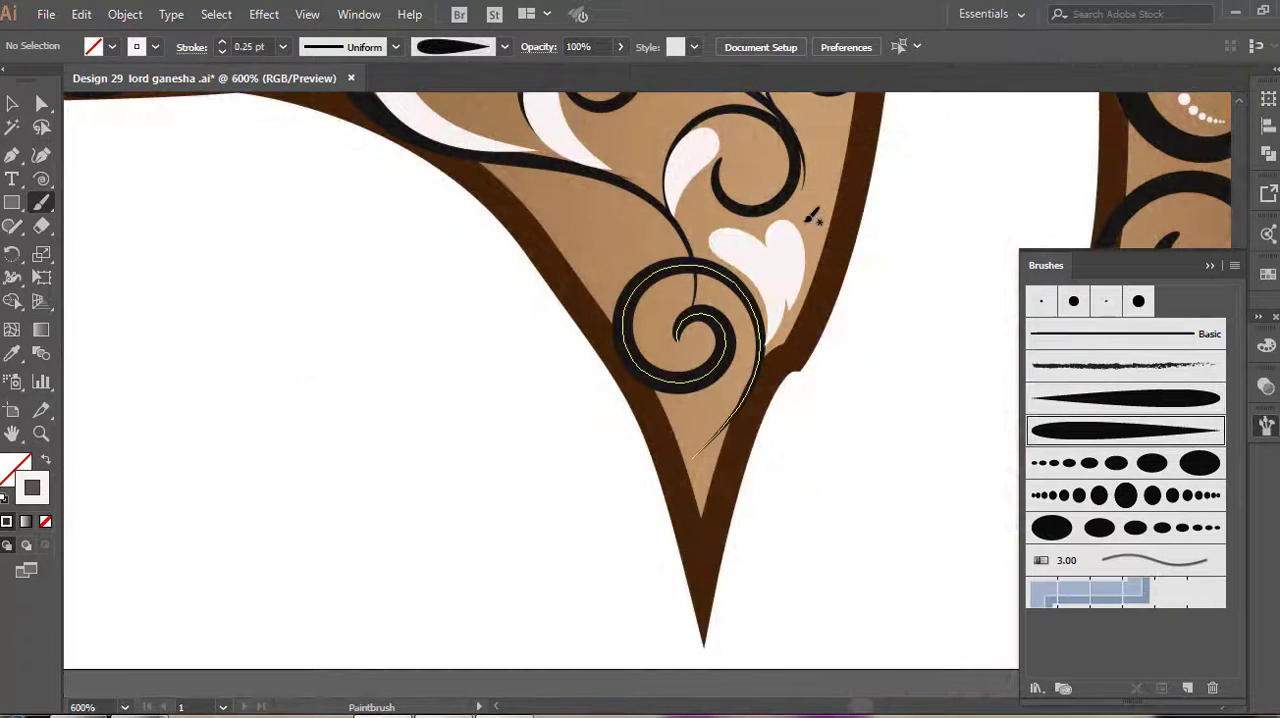
Undo and repaint the white 0.25 pt highlight beside the foot's spiral, and add another below the dark stem
{"action": "key", "text": "ctrl+z"}
{"action": "left_click_drag", "start_coordinate": [799, 208], "coordinate": [758, 347]}
{"action": "scroll", "coordinate": [611, 365], "scroll_direction": "up", "scroll_amount": 2}
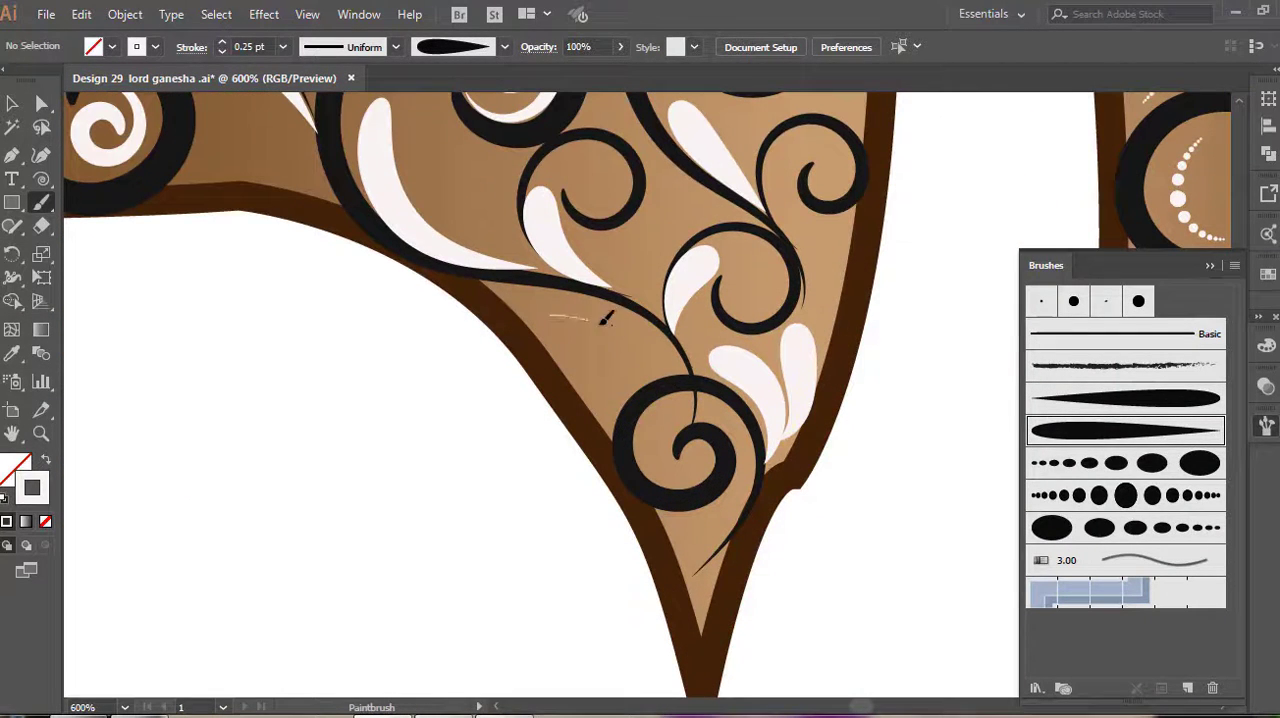
{"action": "left_click_drag", "start_coordinate": [604, 318], "coordinate": [686, 371]}
{"action": "key", "text": "ctrl+z"}
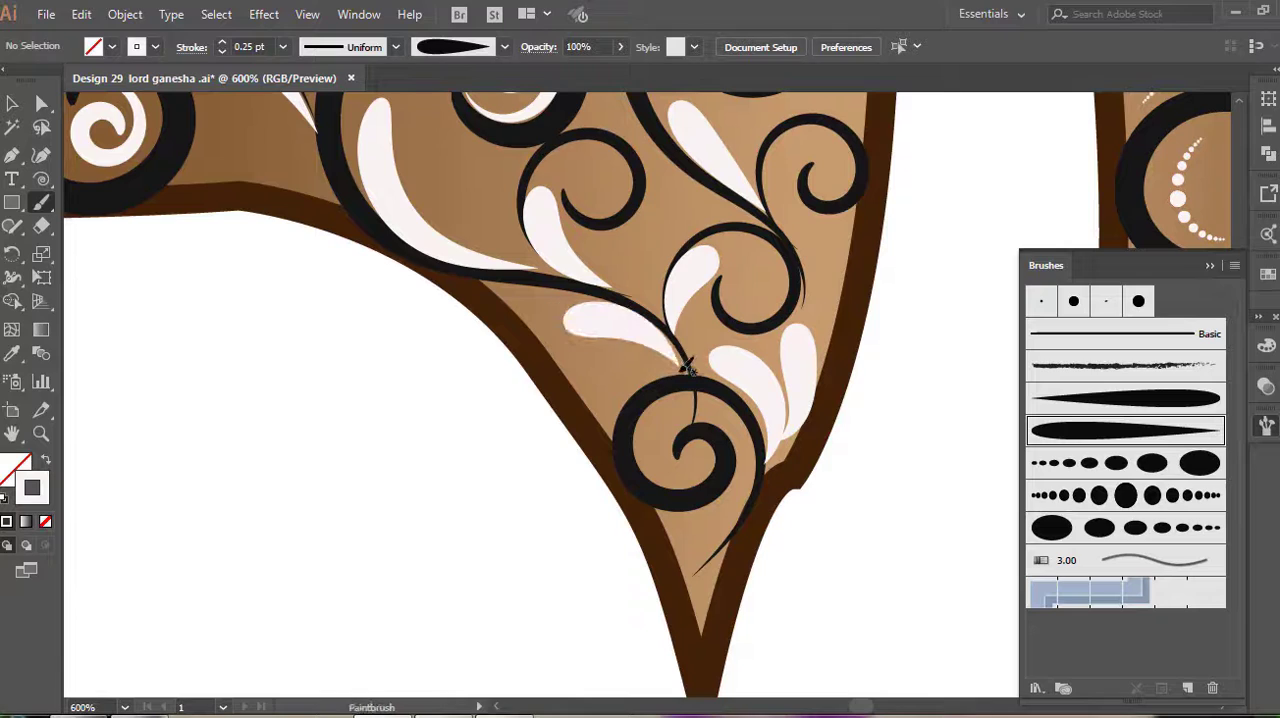
Paint a curved white 0.25 pt highlight between the large spiral above the foot and the leg's inner outline
{"action": "scroll", "coordinate": [686, 360], "scroll_direction": "up", "scroll_amount": 5}
{"action": "left_click_drag", "start_coordinate": [822, 240], "coordinate": [852, 362]}
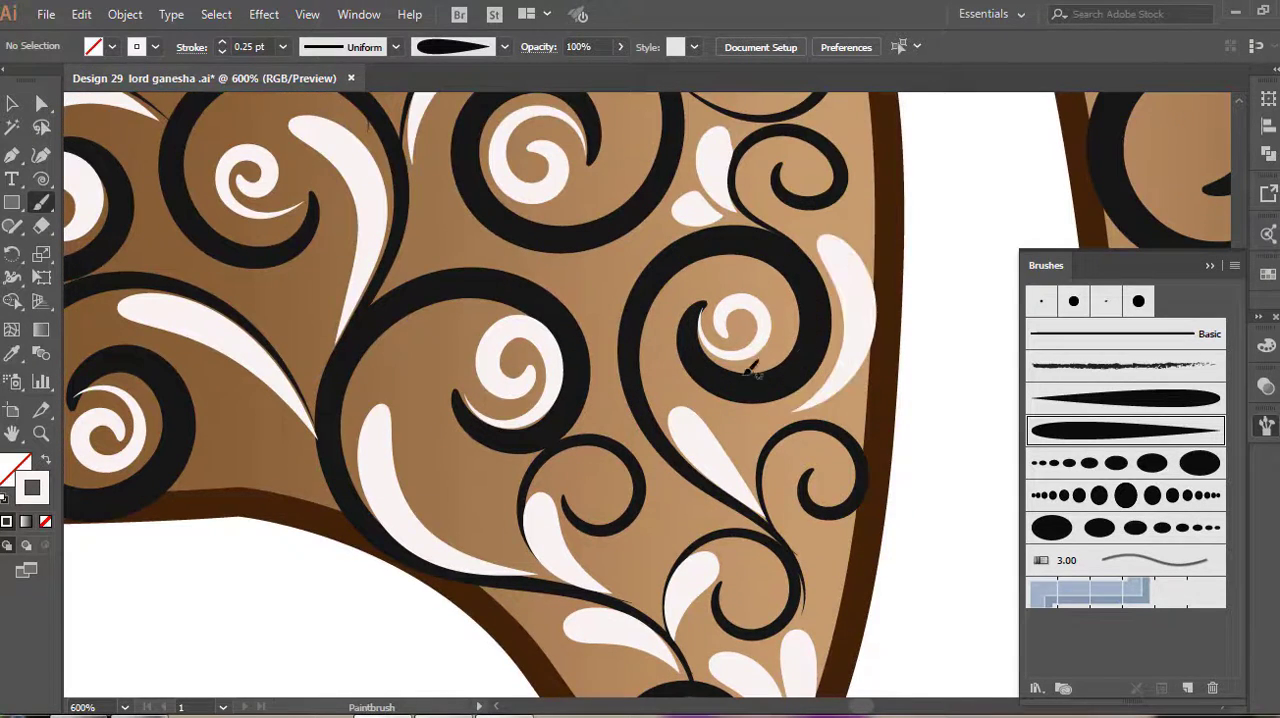
{"action": "scroll", "coordinate": [638, 360], "scroll_direction": "down", "scroll_amount": 5}
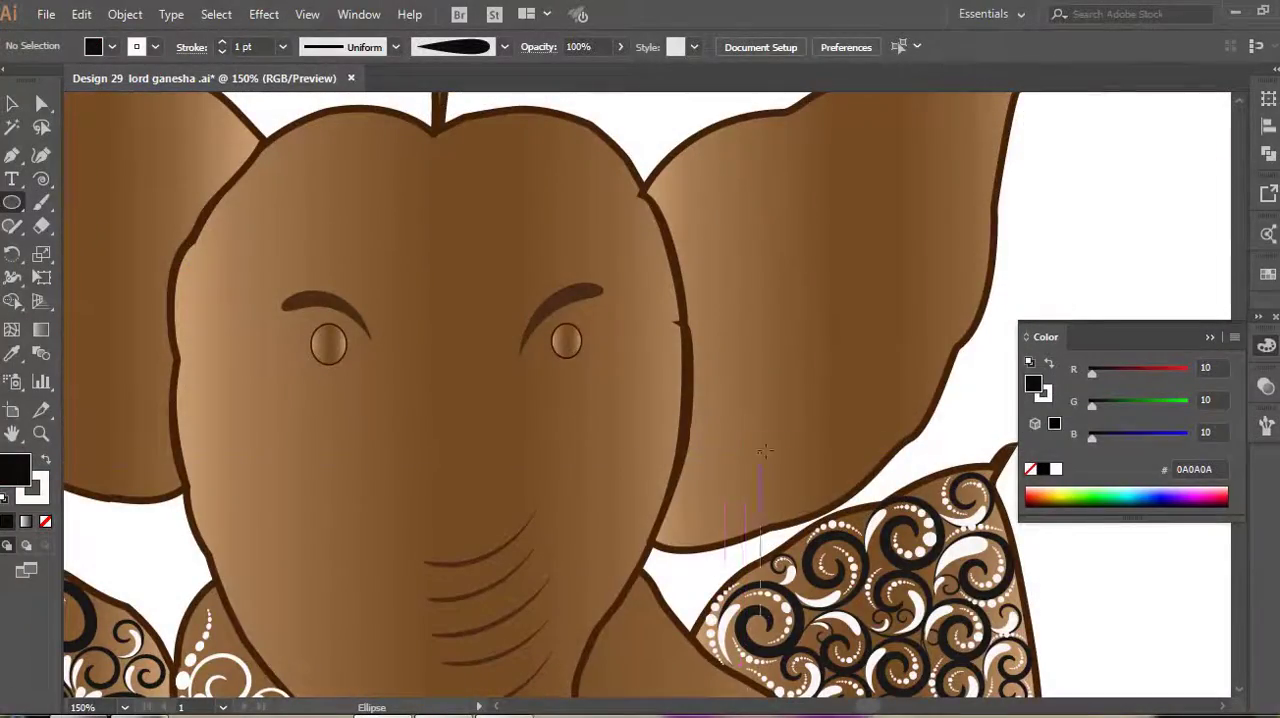
Draw black circles with white 1 pt outlines on the ear, forming a ring around a larger centre circle
{"action": "left_click_drag", "start_coordinate": [738, 488], "coordinate": [752, 502]}
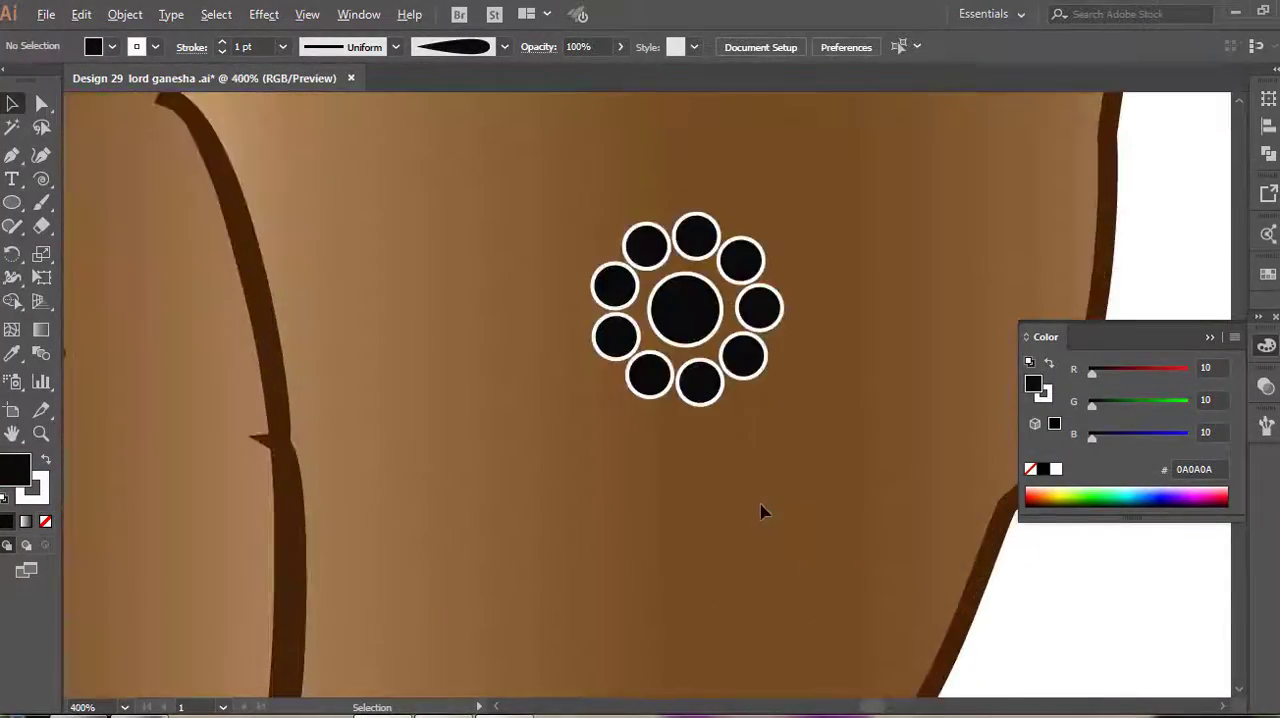
{"action": "scroll", "coordinate": [730, 480], "scroll_direction": "up", "scroll_amount": 4}
{"action": "left_click", "coordinate": [697, 452]}
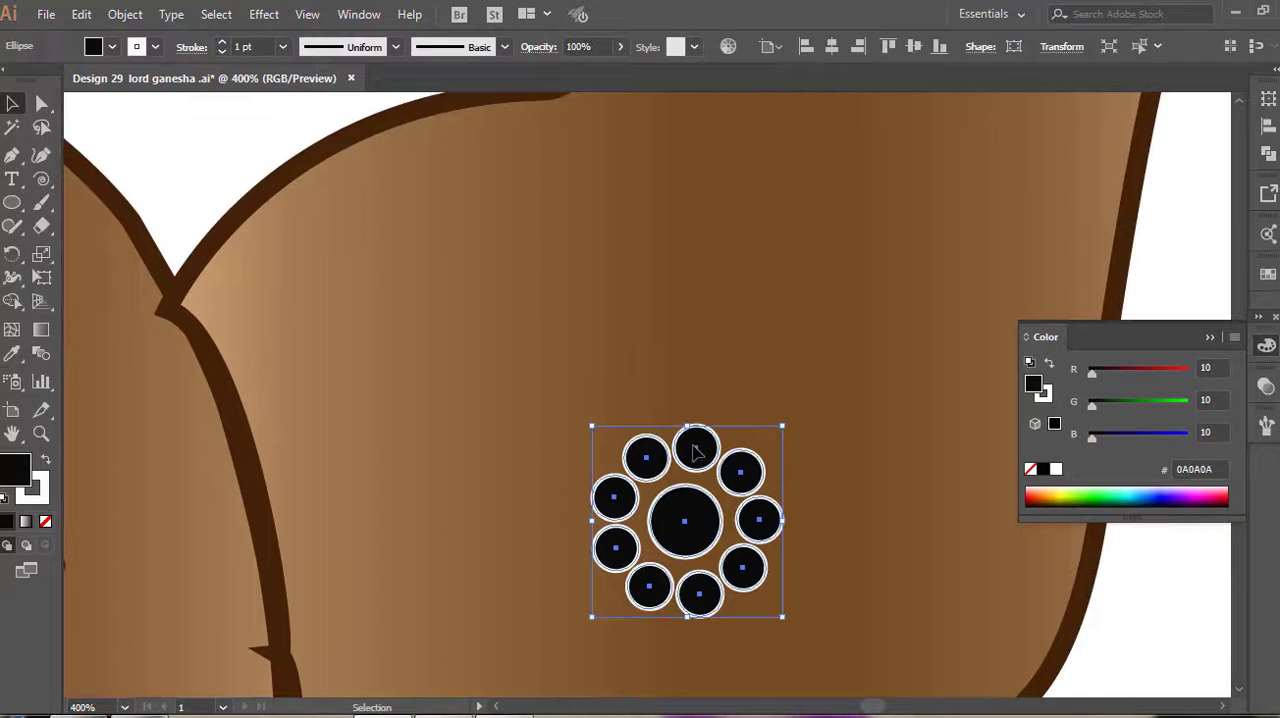
Set the fill to white and draw a small white circle above the gap between two black ring circles
{"action": "left_click", "coordinate": [779, 346]}
{"action": "left_click", "coordinate": [12, 202]}
{"action": "double_click", "coordinate": [8, 466]}
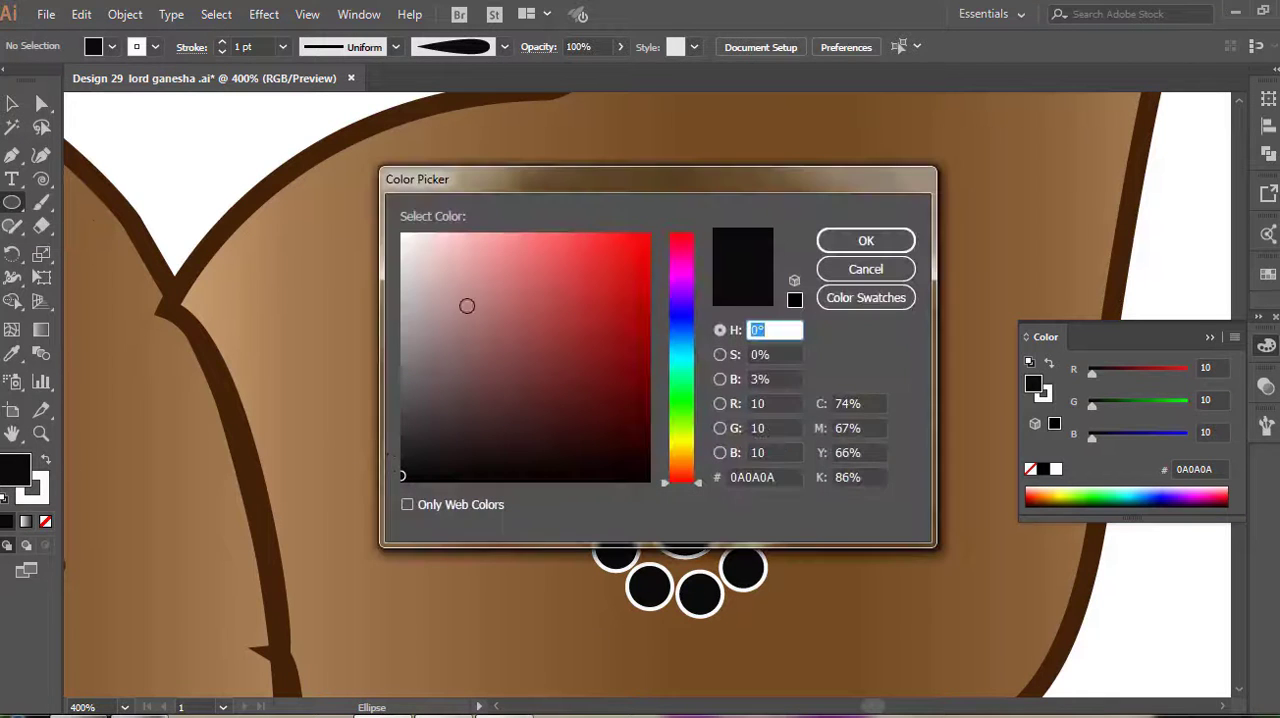
{"action": "left_click", "coordinate": [403, 234]}
{"action": "left_click", "coordinate": [866, 241]}
{"action": "left_click", "coordinate": [160, 340]}
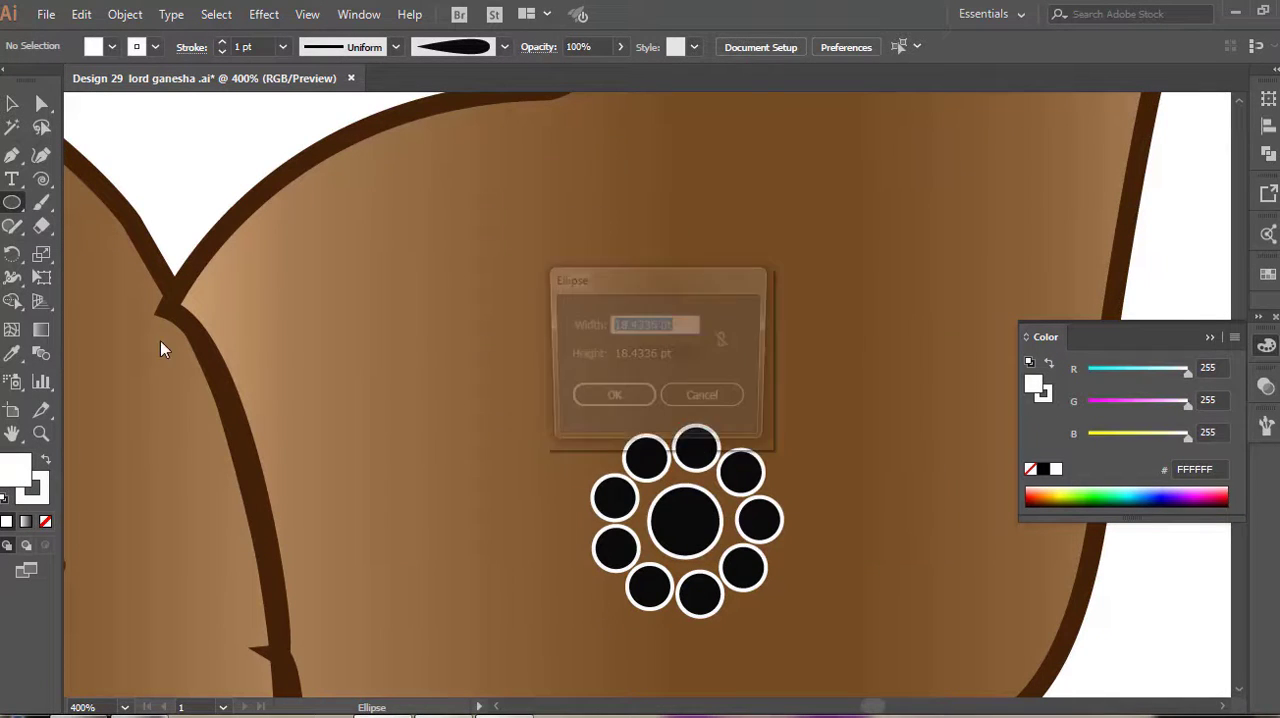
{"action": "left_click", "coordinate": [694, 400]}
{"action": "left_click_drag", "start_coordinate": [650, 391], "coordinate": [687, 428]}
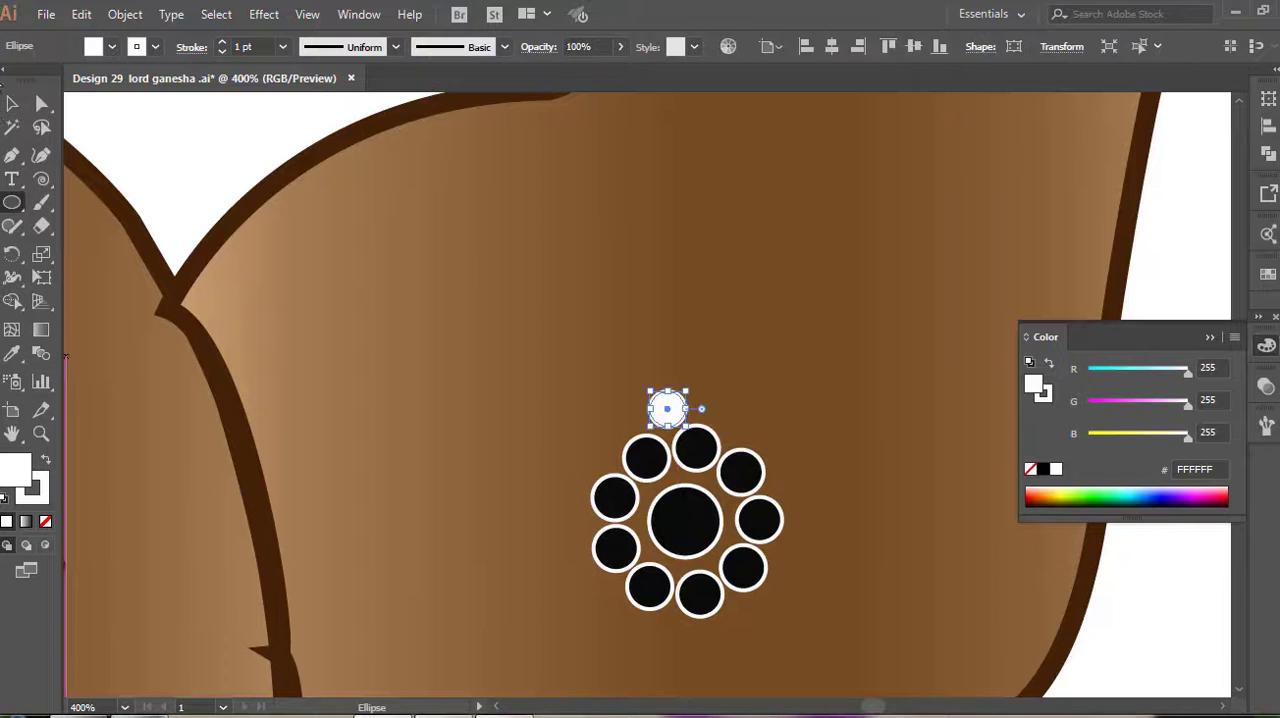
Group the white petal outline with its dark spiral, and repeat copies rotated 40° around the centre circle
{"action": "key", "text": "v"}
{"action": "left_click", "coordinate": [632, 404]}
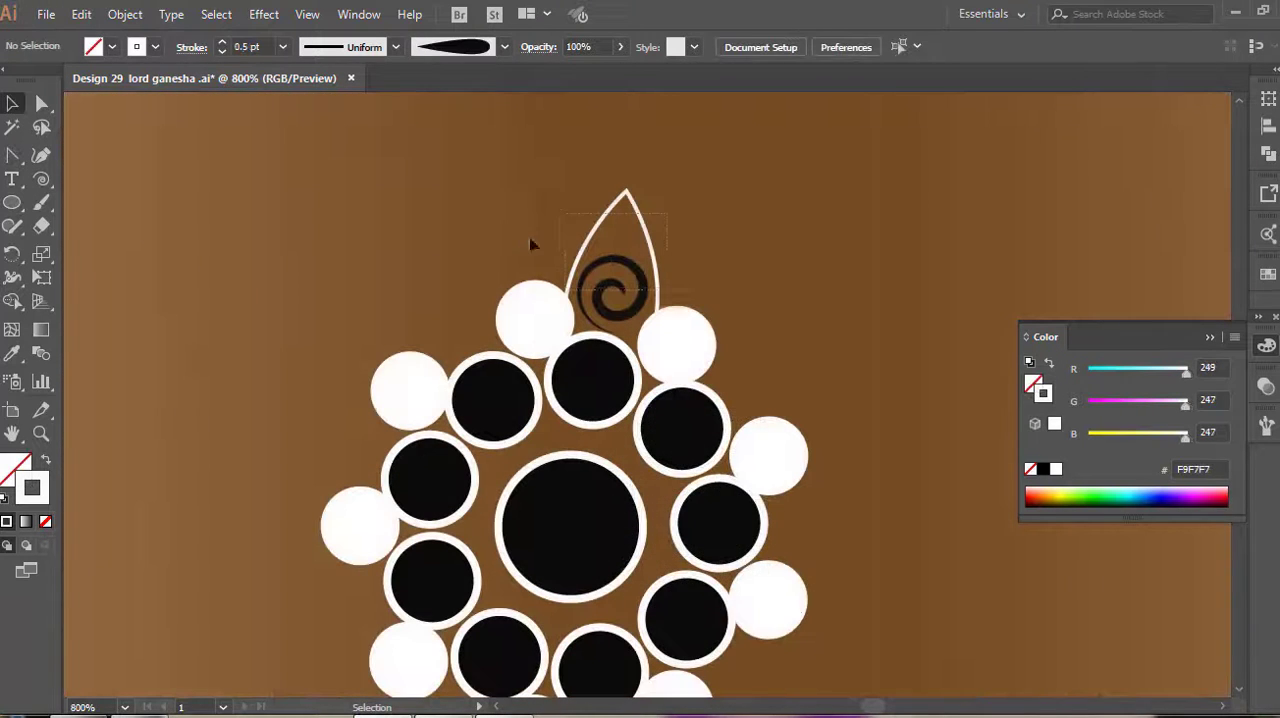
{"action": "right_click", "coordinate": [663, 290]}
{"action": "left_click", "coordinate": [740, 412]}
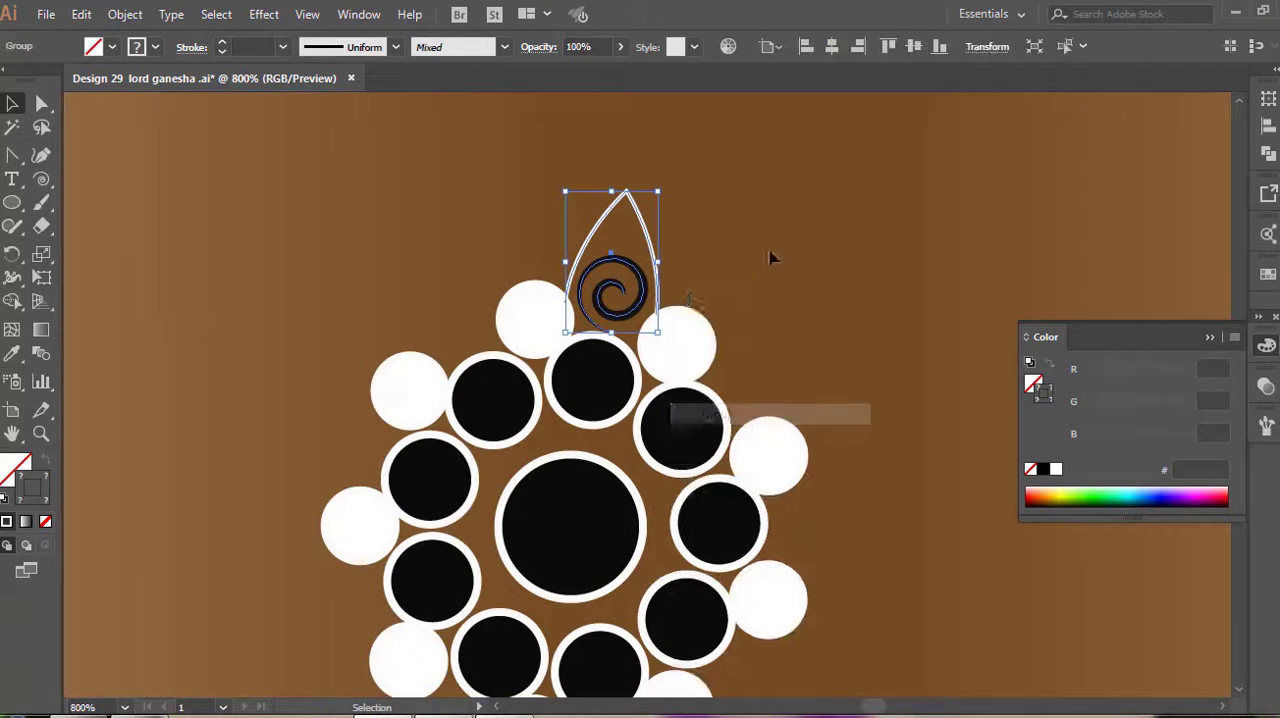
{"action": "scroll", "coordinate": [771, 257], "scroll_direction": "down", "scroll_amount": 1}
{"action": "left_click", "coordinate": [12, 254]}
{"action": "left_click", "coordinate": [570, 480], "text": "alt"}
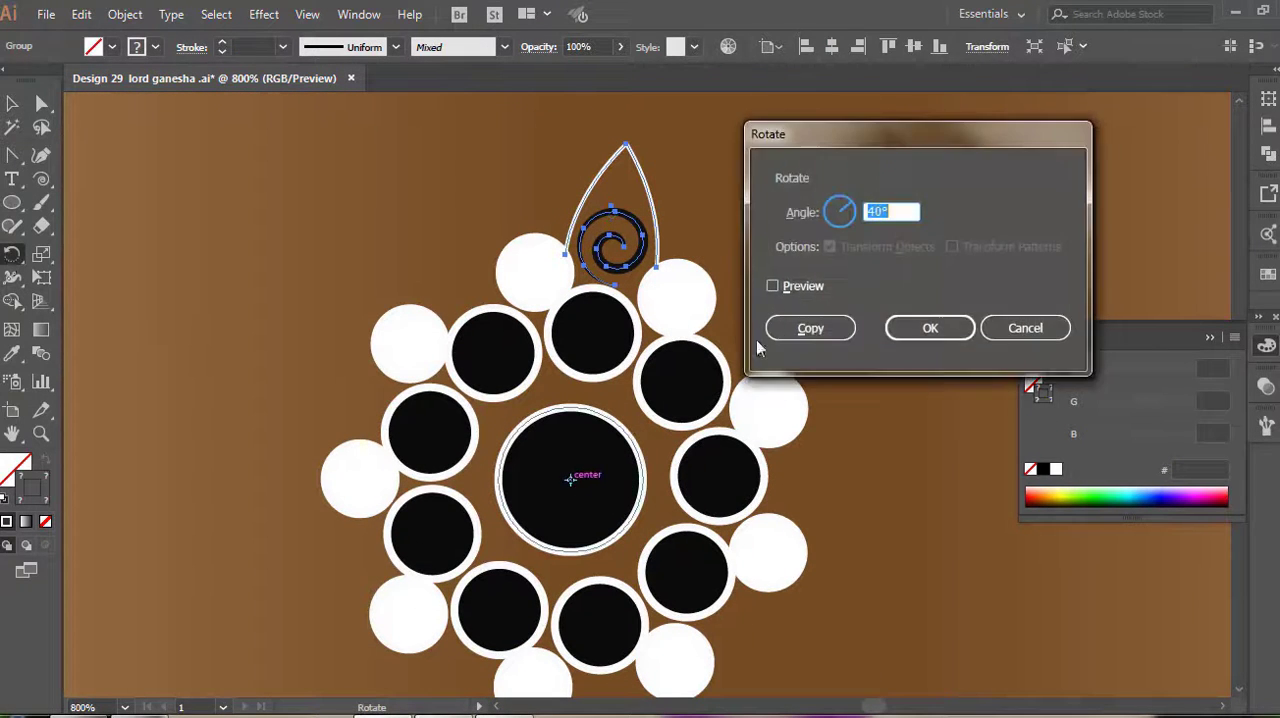
{"action": "left_click", "coordinate": [808, 326]}
{"action": "key", "text": "ctrl+d"}
{"action": "key", "text": "ctrl+d"}
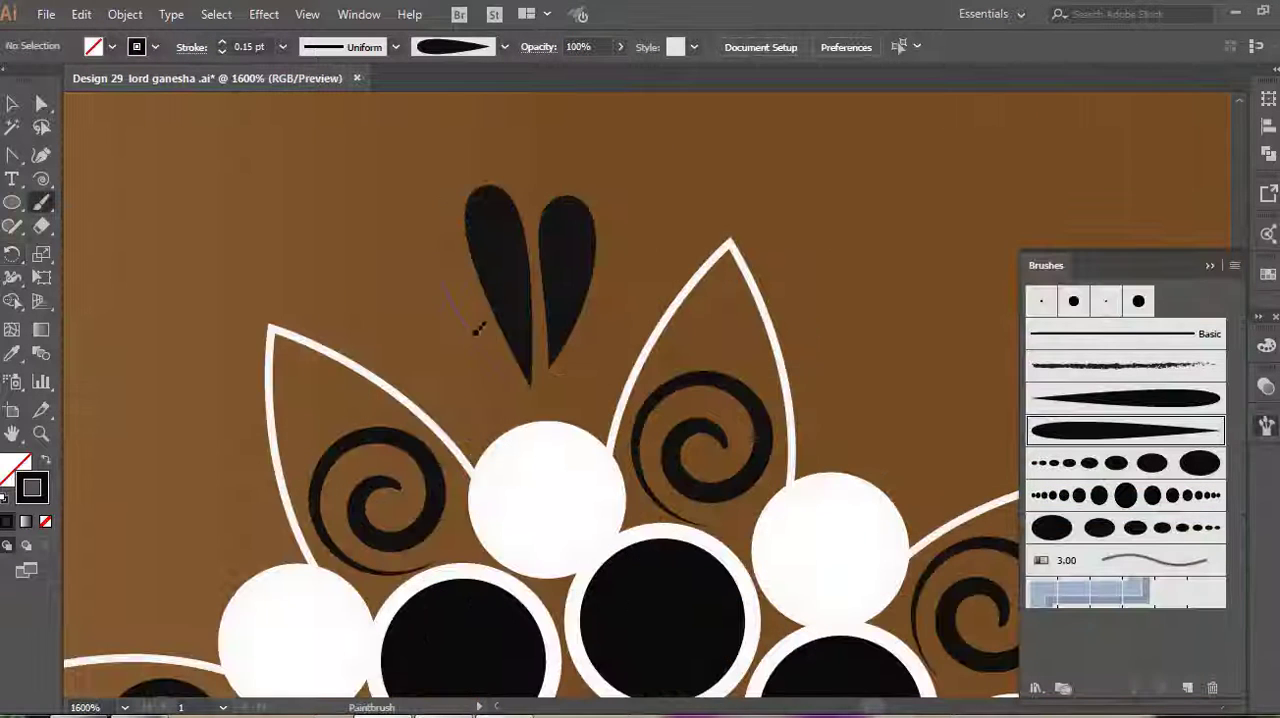
Paint further black 0.15 pt tapered strokes on both sides of the fan between two petals
{"action": "left_click_drag", "start_coordinate": [516, 375], "coordinate": [526, 379]}
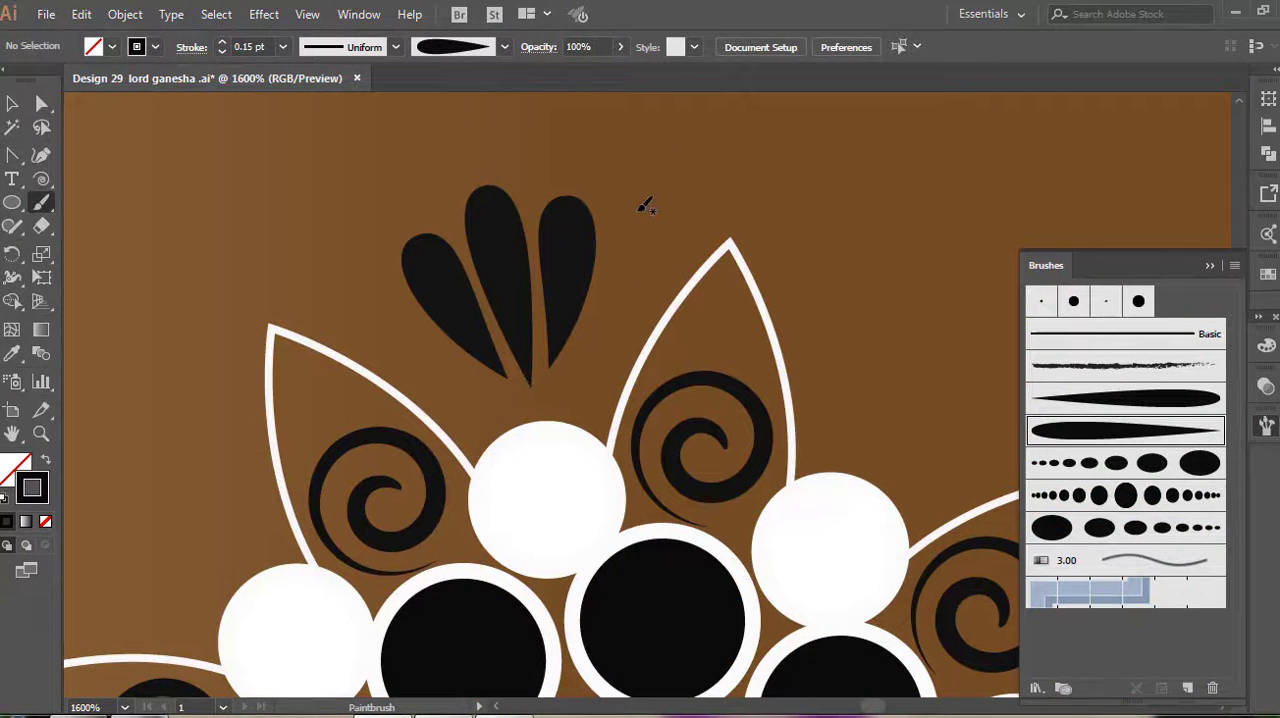
{"action": "left_click_drag", "start_coordinate": [604, 336], "coordinate": [572, 375]}
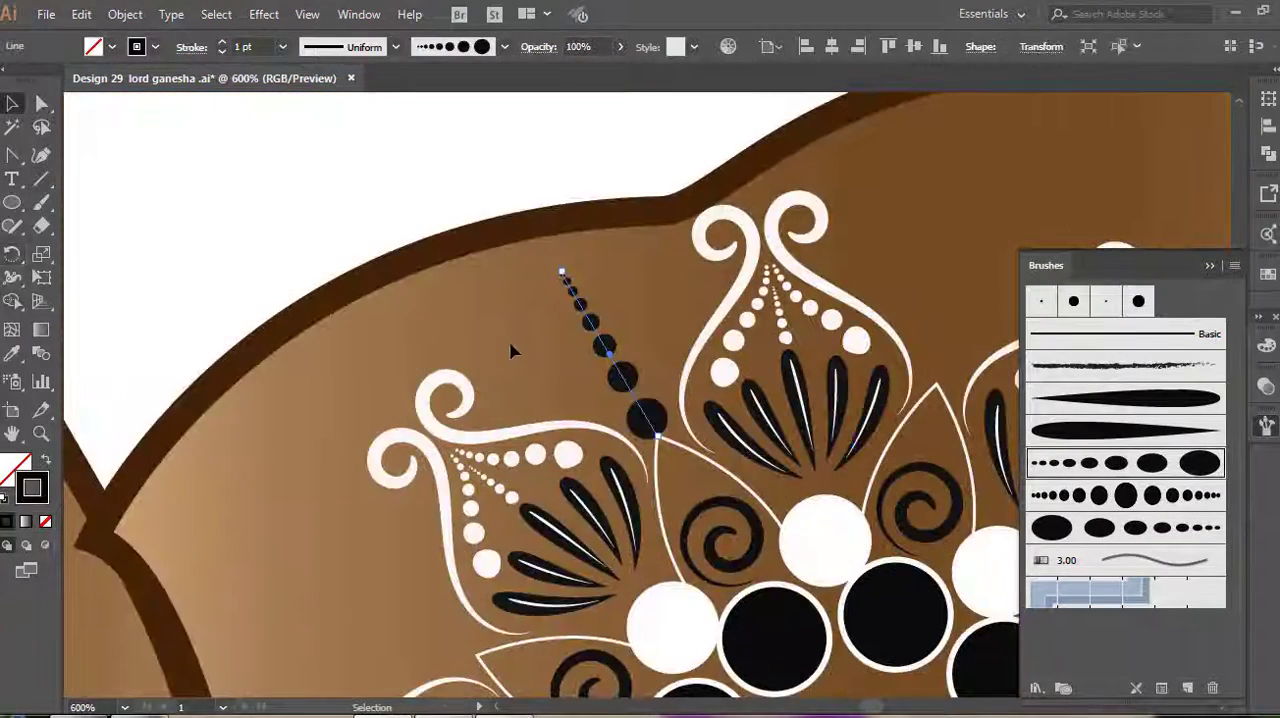
Repeat rotated copies of the black dotted line around the motif's centre circle, one at each petal tip
{"action": "key", "text": "ctrl+minus"}
{"action": "key", "text": "r"}
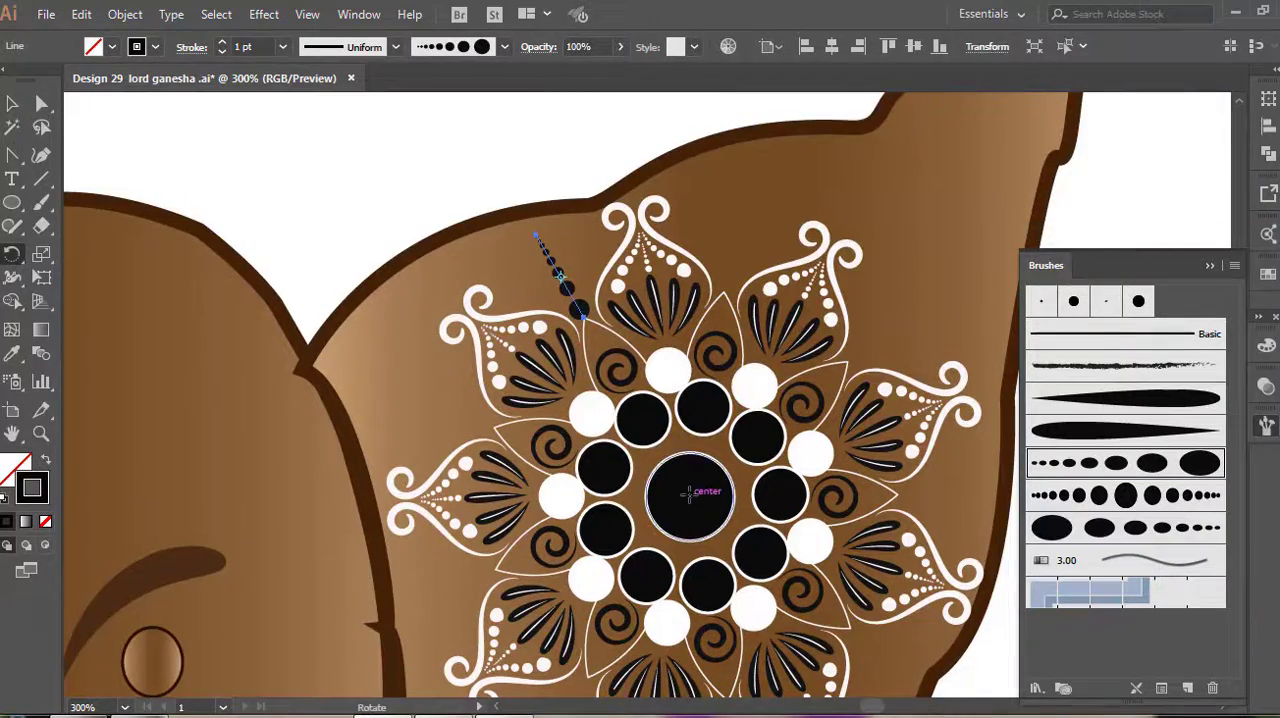
{"action": "left_click", "coordinate": [690, 495], "text": "alt"}
{"action": "left_click", "coordinate": [806, 330]}
{"action": "key", "text": "ctrl+d"}
{"action": "key", "text": "ctrl+d"}
{"action": "key", "text": "ctrl+d"}
{"action": "key", "text": "ctrl+d"}
{"action": "key", "text": "ctrl+d"}
{"action": "key", "text": "ctrl+d"}
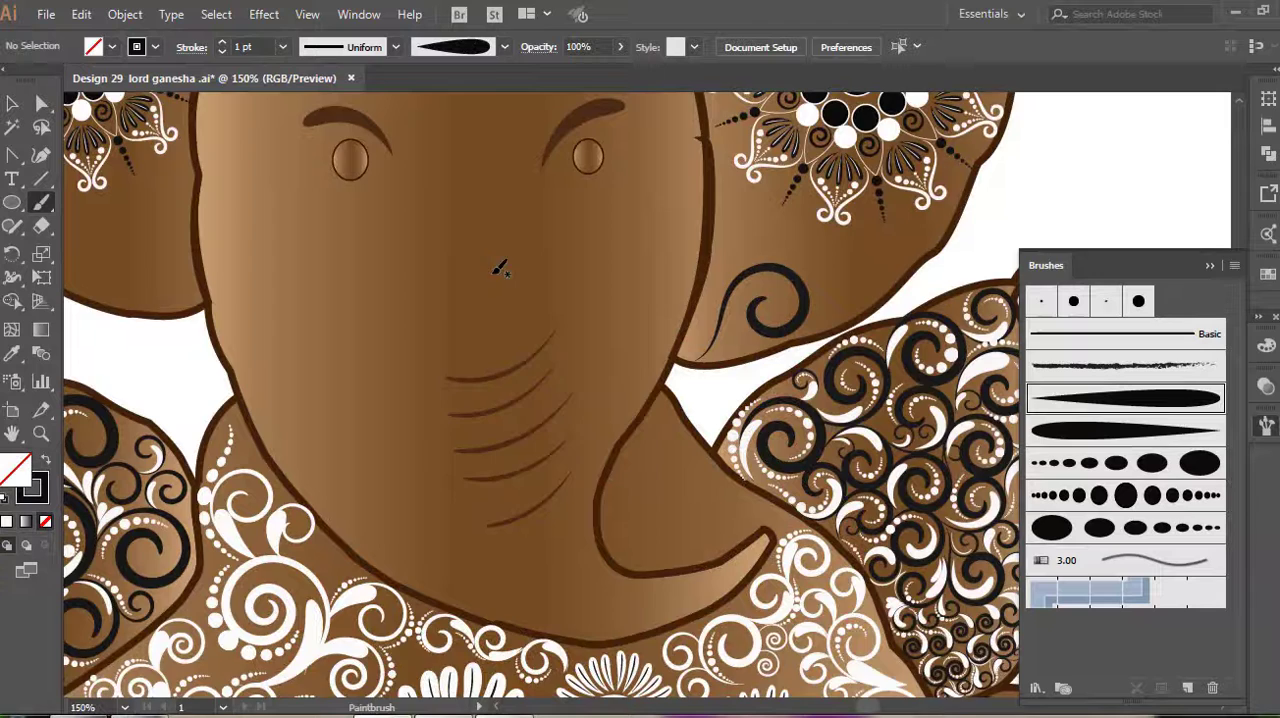
Paint black 1 pt tapered spirals branching off the first spiral in the ear area below the circular motif
{"action": "scroll", "coordinate": [500, 268], "scroll_direction": "up", "scroll_amount": 1}
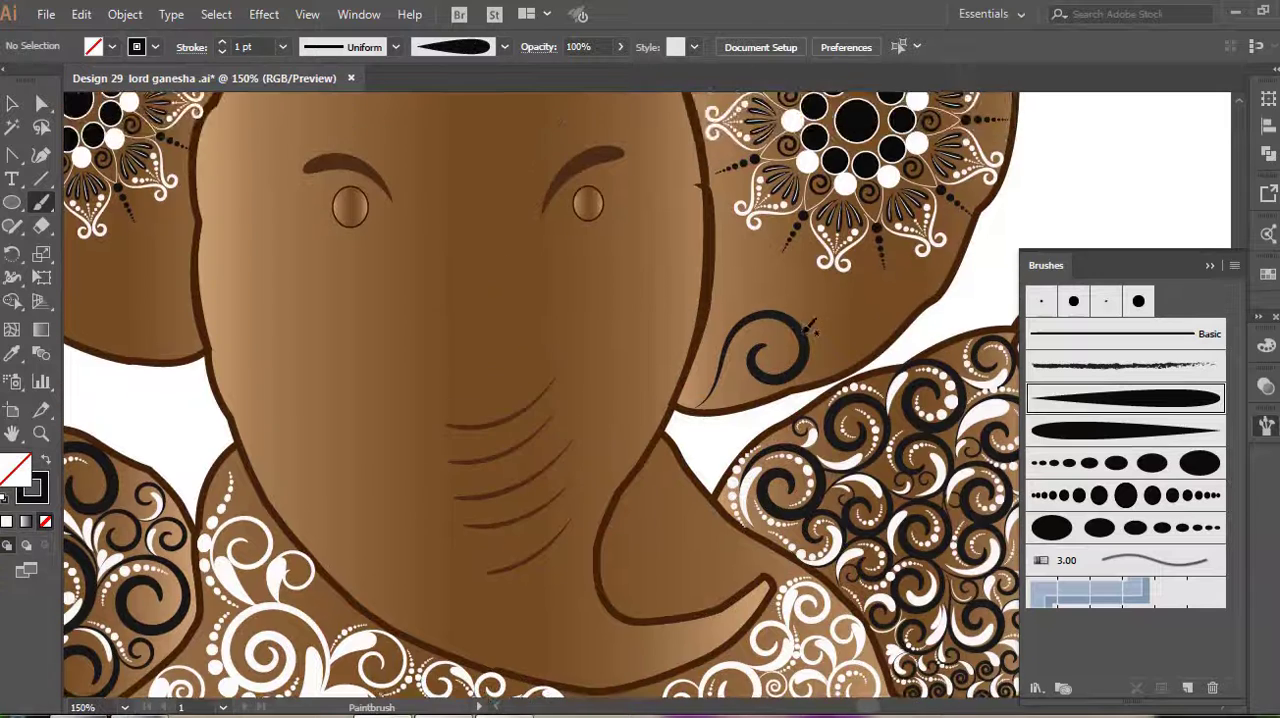
{"action": "scroll", "coordinate": [743, 286], "scroll_direction": "up", "scroll_amount": 2, "text": "alt"}
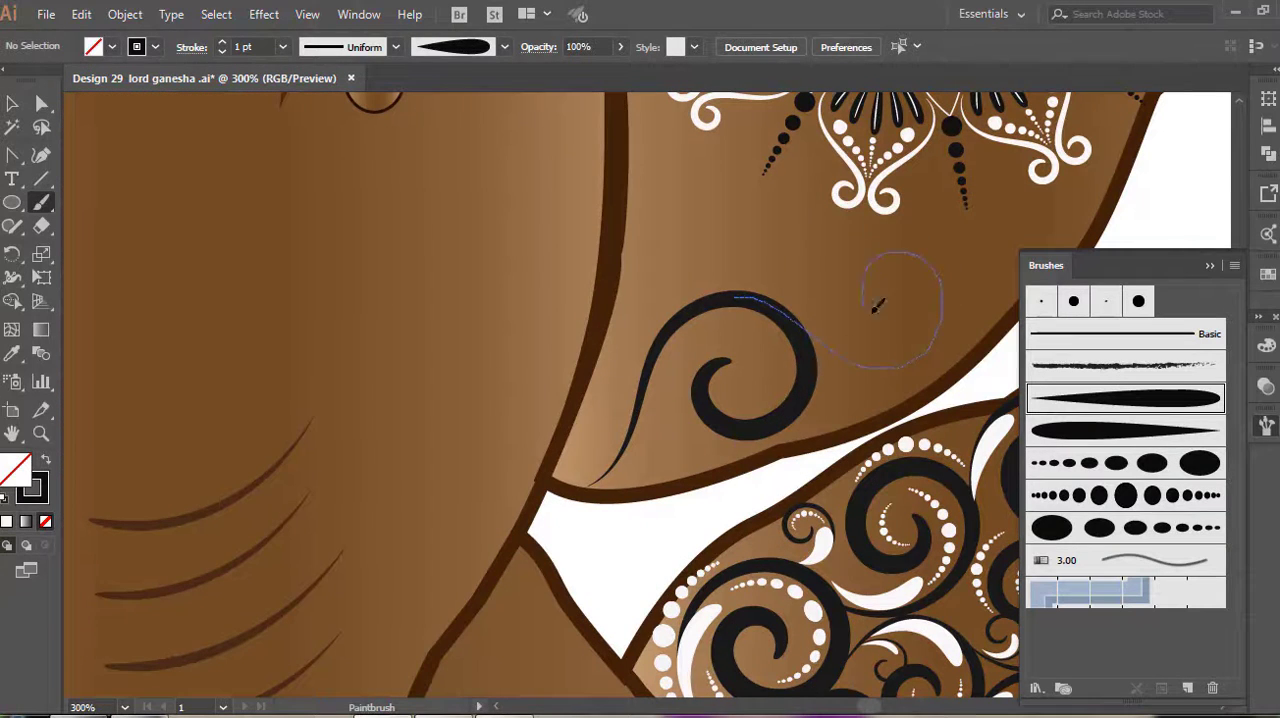
{"action": "left_click_drag", "start_coordinate": [874, 309], "coordinate": [908, 314]}
{"action": "mouse_move", "coordinate": [677, 320]}
{"action": "left_mouse_down"}
{"action": "mouse_move", "coordinate": [740, 284]}
{"action": "mouse_move", "coordinate": [747, 196]}
{"action": "left_mouse_up"}
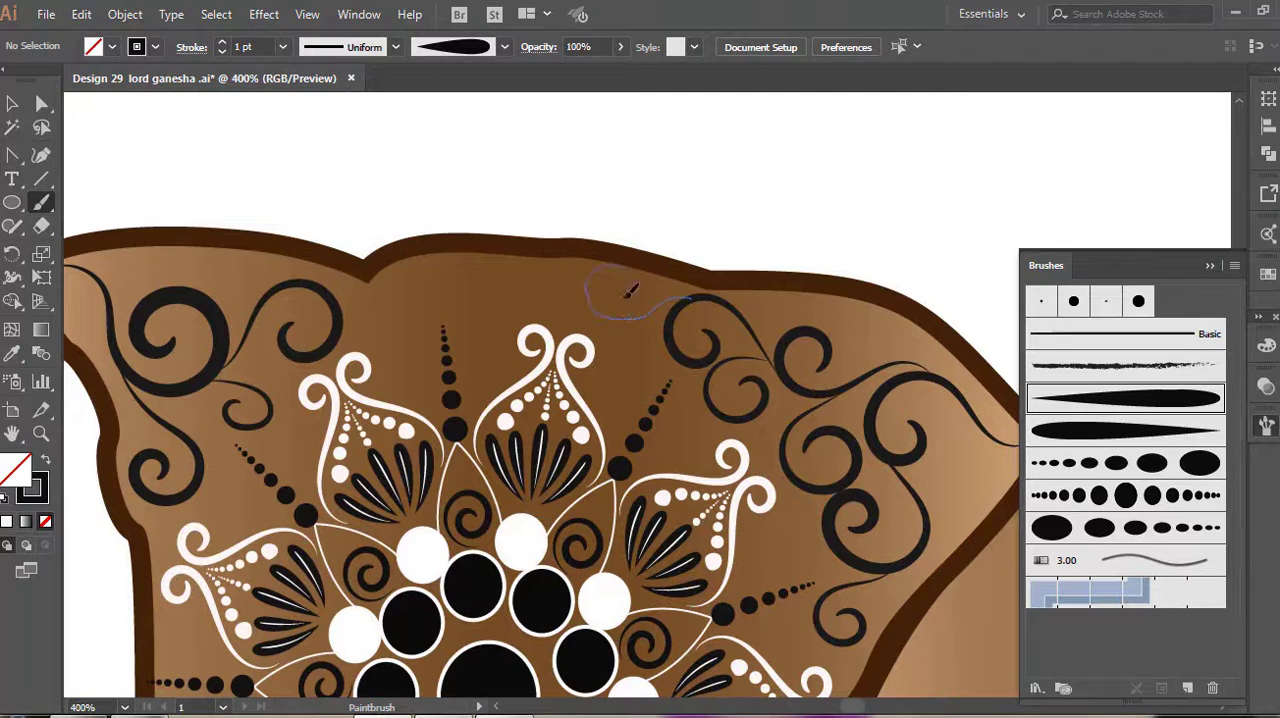
{"action": "left_click_drag", "start_coordinate": [630, 290], "coordinate": [612, 278]}
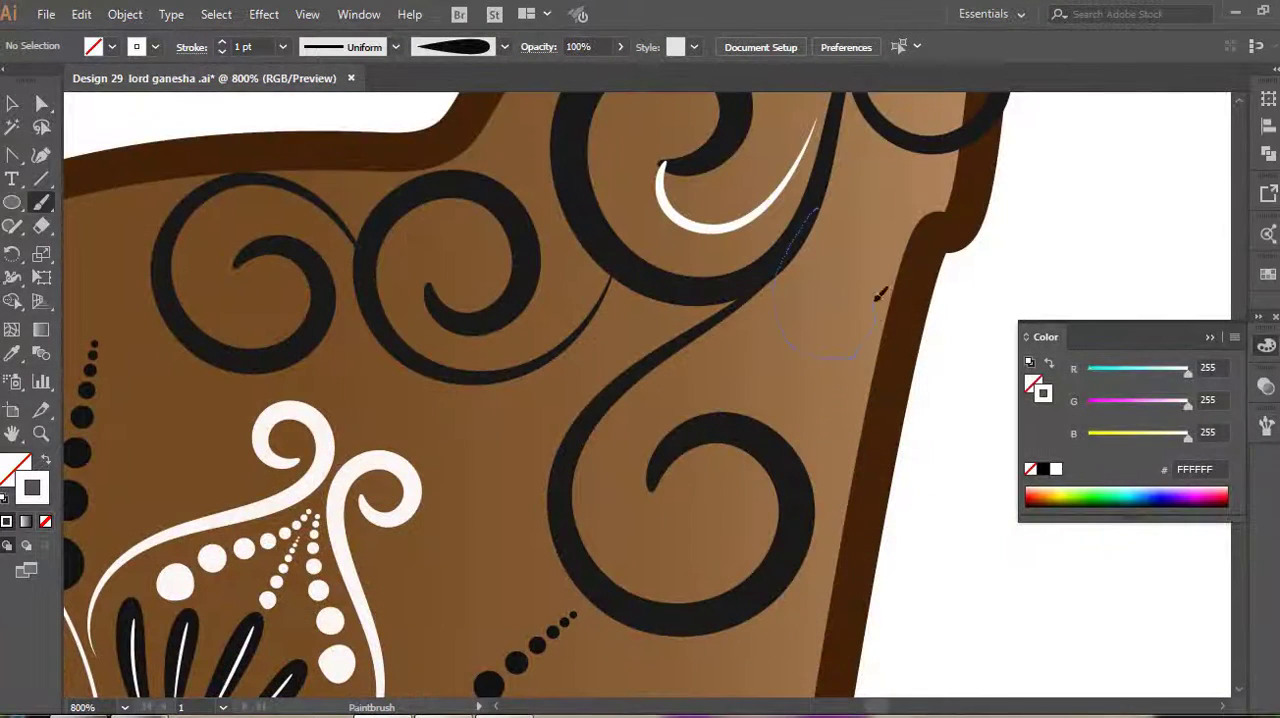
Paint white 1 pt tapered spirals inside and beside the dark spirals in the ear's upper corner
{"action": "left_click_drag", "start_coordinate": [838, 310], "coordinate": [834, 318]}
{"action": "scroll", "coordinate": [675, 424], "scroll_direction": "down", "scroll_amount": 1}
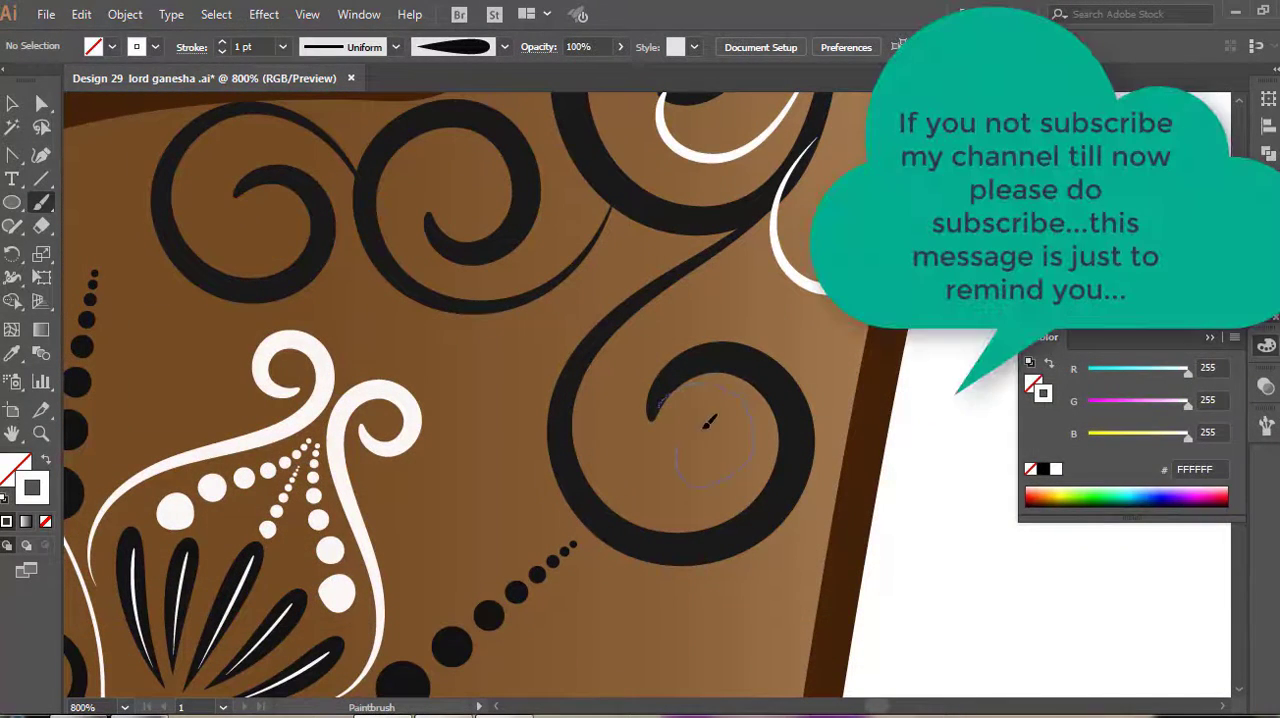
{"action": "left_click_drag", "start_coordinate": [708, 422], "coordinate": [652, 410]}
{"action": "mouse_move", "coordinate": [483, 234]}
{"action": "left_mouse_down"}
{"action": "mouse_move", "coordinate": [439, 212]}
{"action": "mouse_move", "coordinate": [478, 152]}
{"action": "left_mouse_up"}
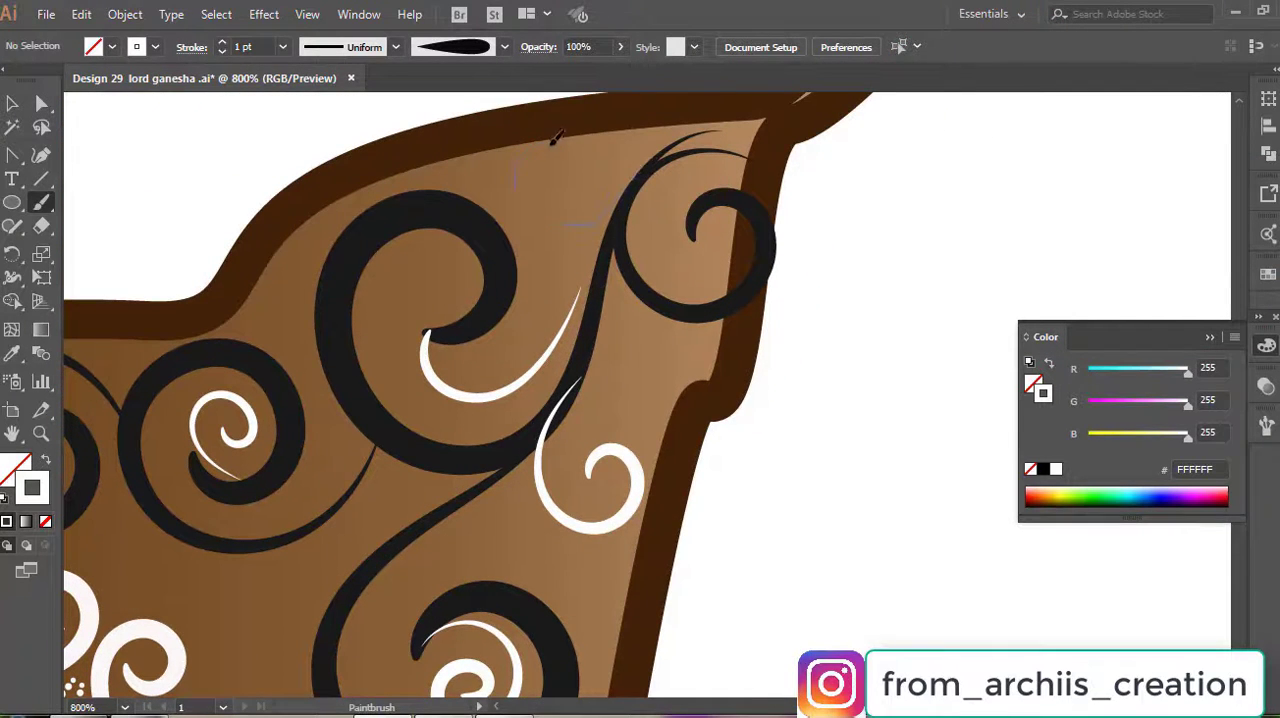
{"action": "mouse_move", "coordinate": [551, 144]}
{"action": "left_mouse_down"}
{"action": "mouse_move", "coordinate": [588, 180]}
{"action": "mouse_move", "coordinate": [545, 176]}
{"action": "left_mouse_up"}
{"action": "scroll", "coordinate": [620, 252], "scroll_direction": "down", "scroll_amount": 3}
{"action": "scroll", "coordinate": [652, 134], "scroll_direction": "up", "scroll_amount": 1}
{"action": "scroll", "coordinate": [660, 130], "scroll_direction": "up", "scroll_amount": 2}
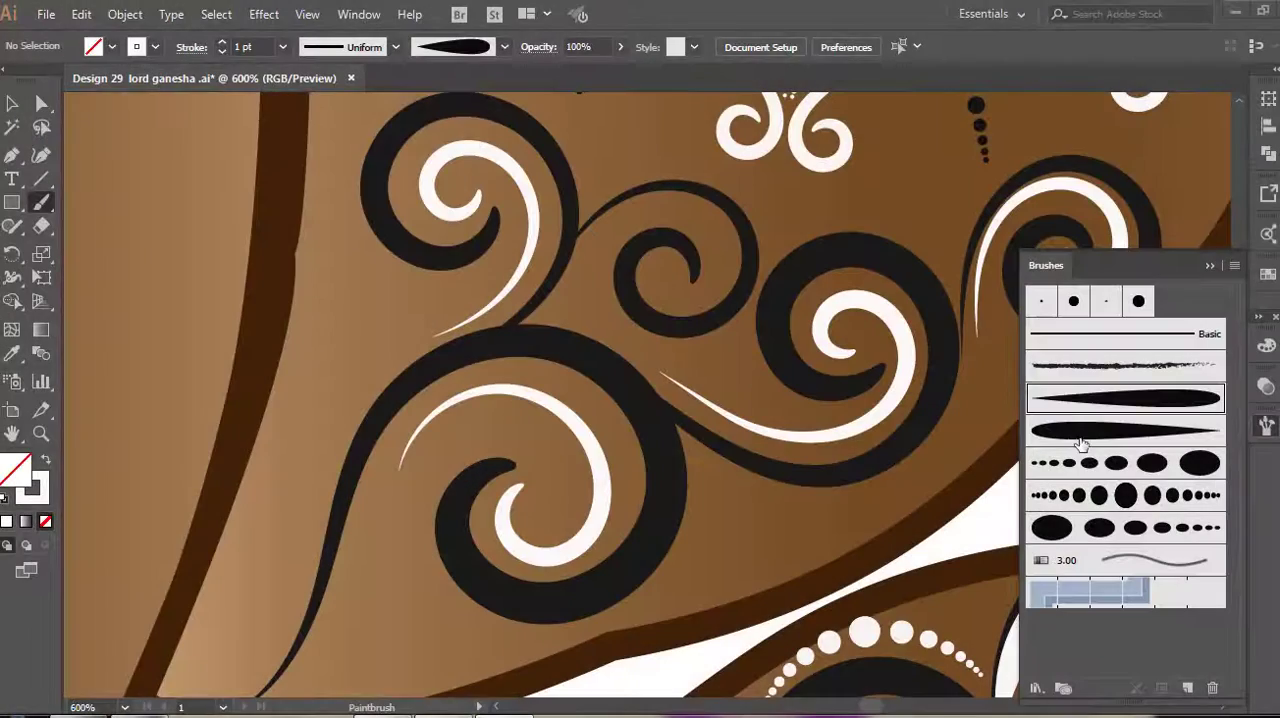
Paint white 1 pt dotted strokes along the large stem, the upper spiral and the lower edge of the ear's spirals
{"action": "scroll", "coordinate": [493, 388], "scroll_direction": "down", "scroll_amount": 4}
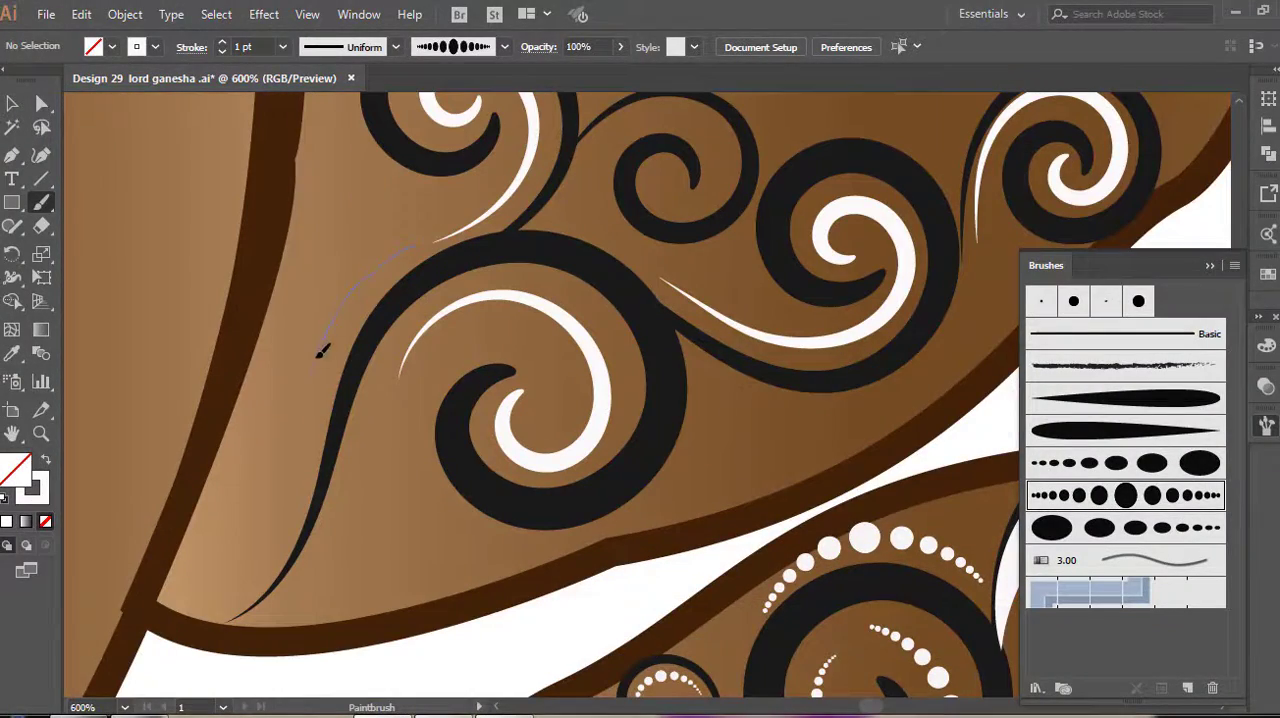
{"action": "scroll", "coordinate": [267, 553], "scroll_direction": "up", "scroll_amount": 8}
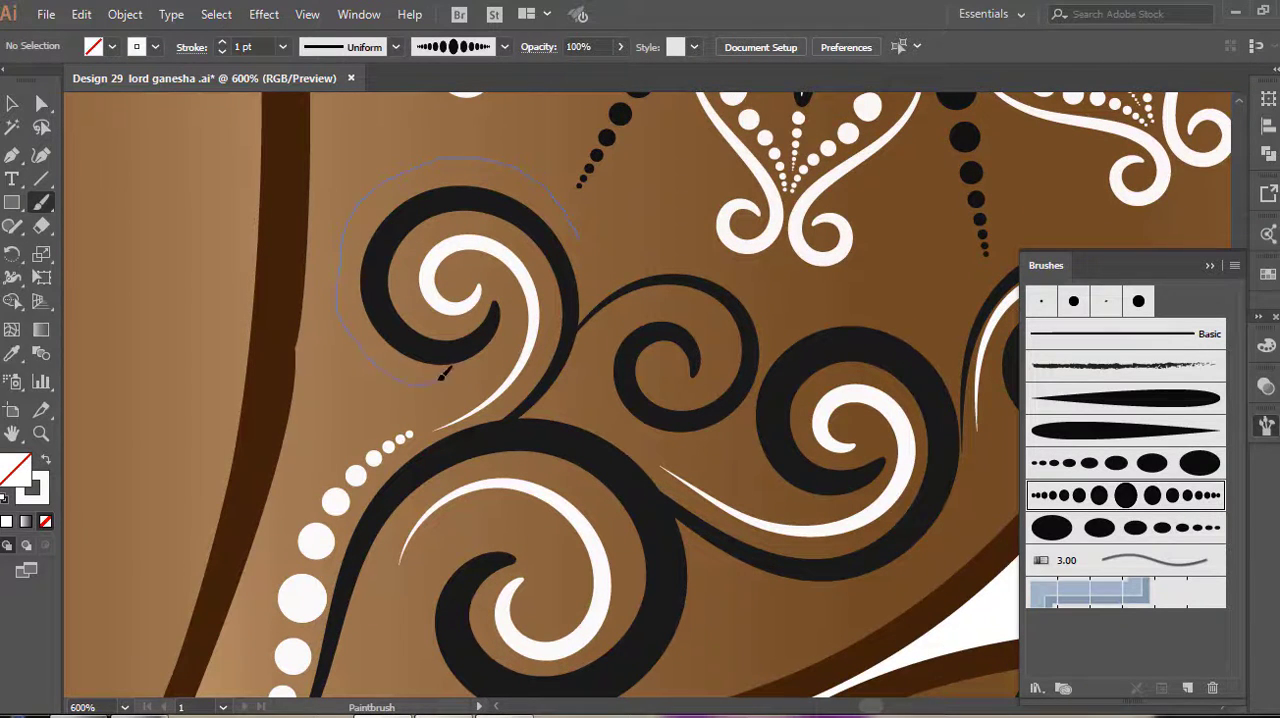
{"action": "left_click_drag", "start_coordinate": [441, 375], "coordinate": [447, 378]}
{"action": "scroll", "coordinate": [878, 422], "scroll_direction": "down", "scroll_amount": 4}
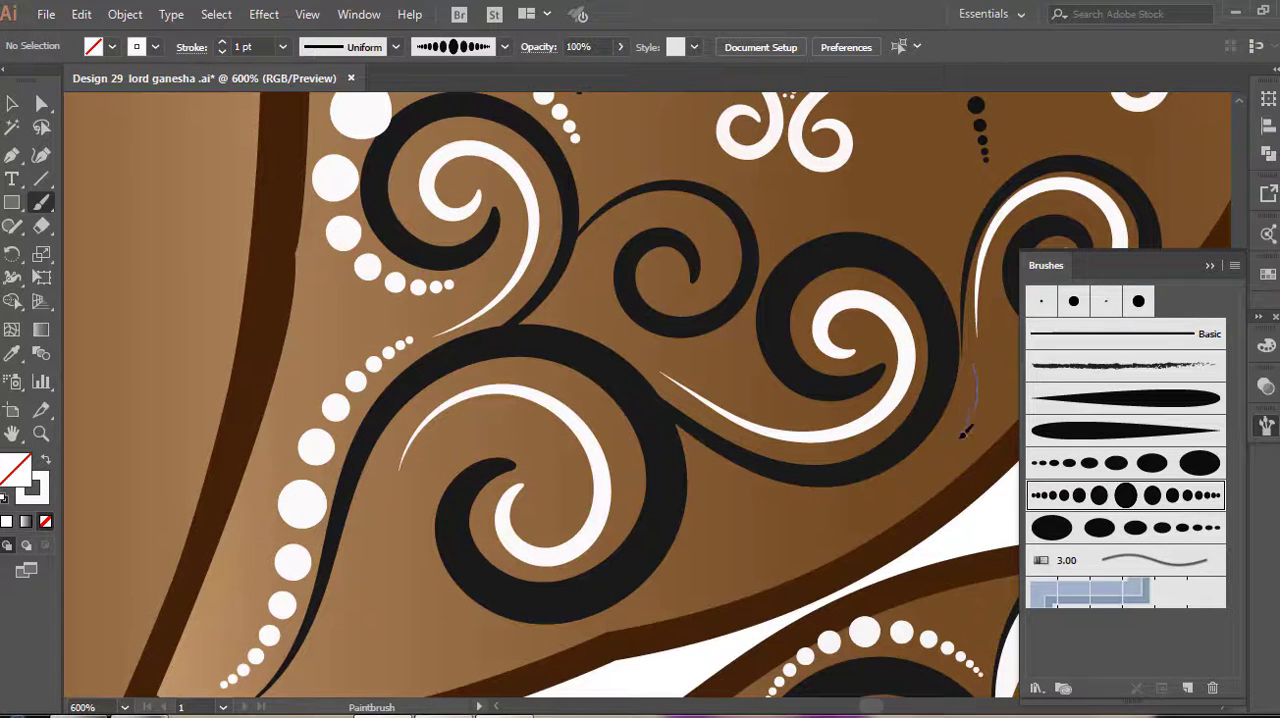
{"action": "left_click_drag", "start_coordinate": [825, 522], "coordinate": [718, 515]}
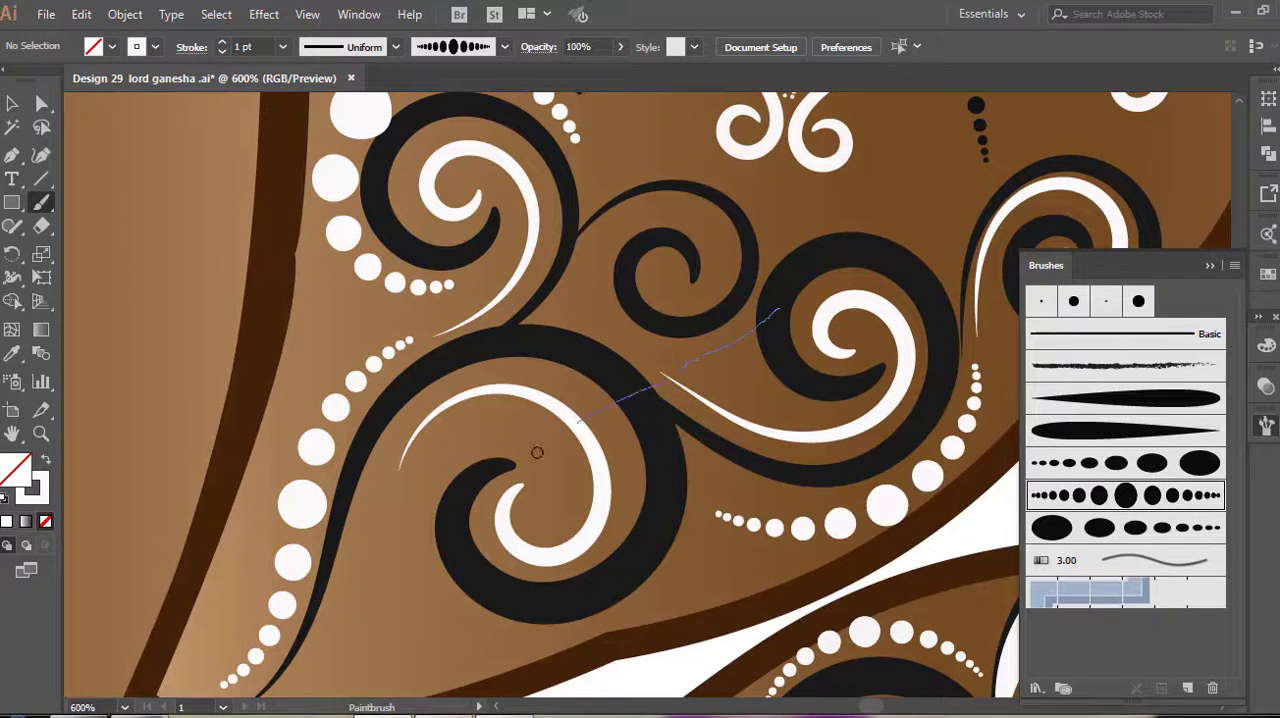
{"action": "scroll", "coordinate": [658, 328], "scroll_direction": "up", "scroll_amount": 10}
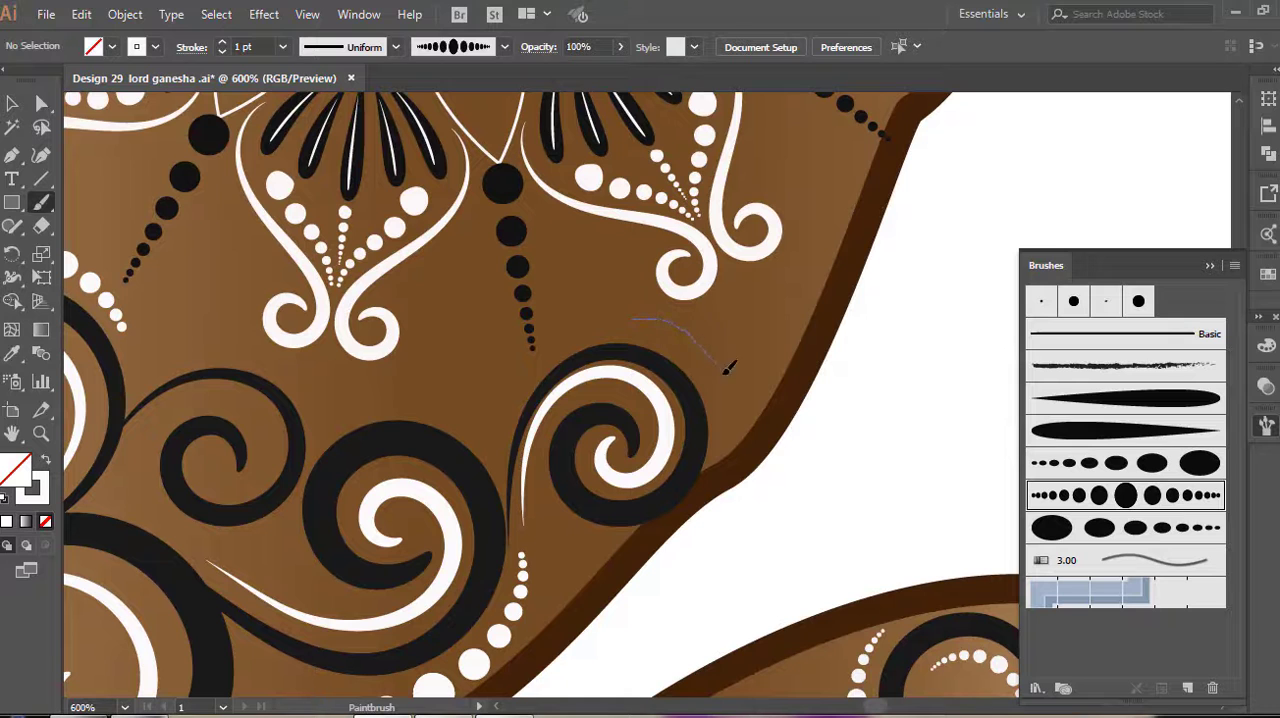
Add white 1 pt dotted strokes around the ear's outer small spiral, above the middle spiral and along the remaining curls
{"action": "left_click_drag", "start_coordinate": [729, 440], "coordinate": [712, 460]}
{"action": "scroll", "coordinate": [460, 368], "scroll_direction": "down", "scroll_amount": 2}
{"action": "scroll", "coordinate": [460, 368], "scroll_direction": "left", "scroll_amount": 5}
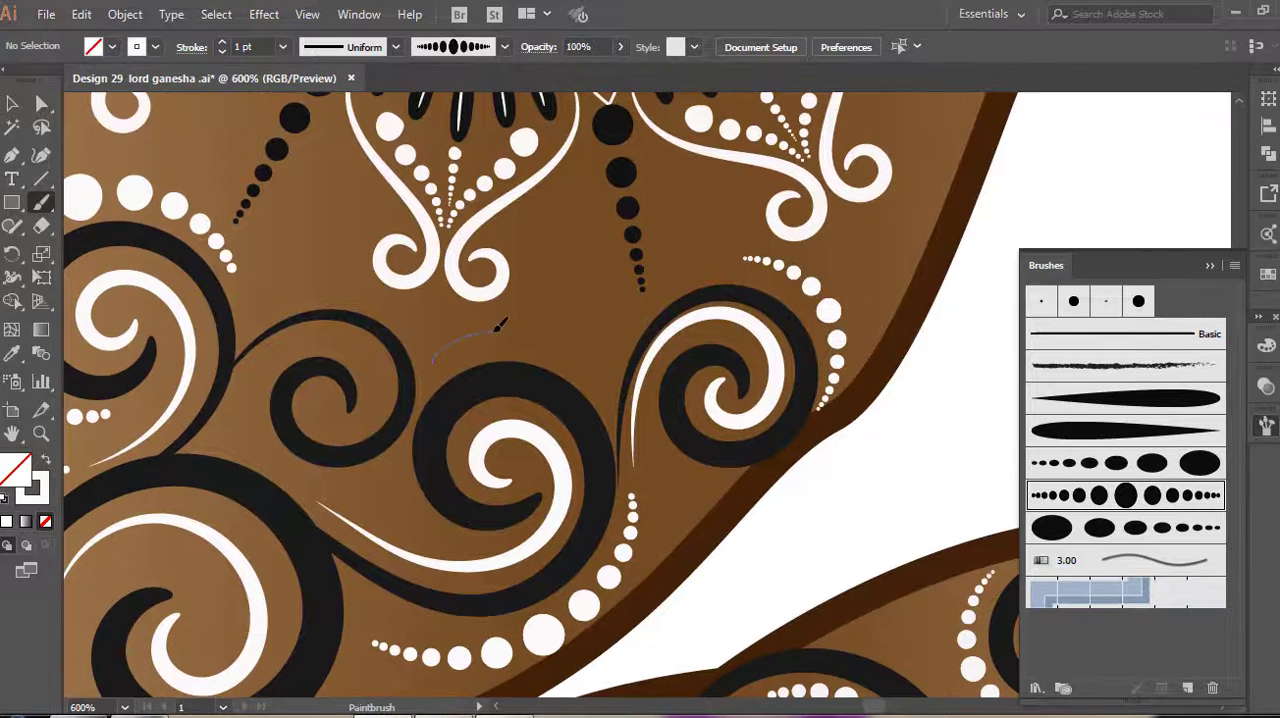
{"action": "left_click_drag", "start_coordinate": [615, 416], "coordinate": [614, 418]}
{"action": "mouse_move", "coordinate": [200, 412]}
{"action": "left_mouse_down"}
{"action": "mouse_move", "coordinate": [443, 377]}
{"action": "mouse_move", "coordinate": [430, 380]}
{"action": "left_mouse_up"}
{"action": "key", "text": "super"}
{"action": "key", "text": "super"}
{"action": "left_click_drag", "start_coordinate": [419, 168], "coordinate": [384, 292]}
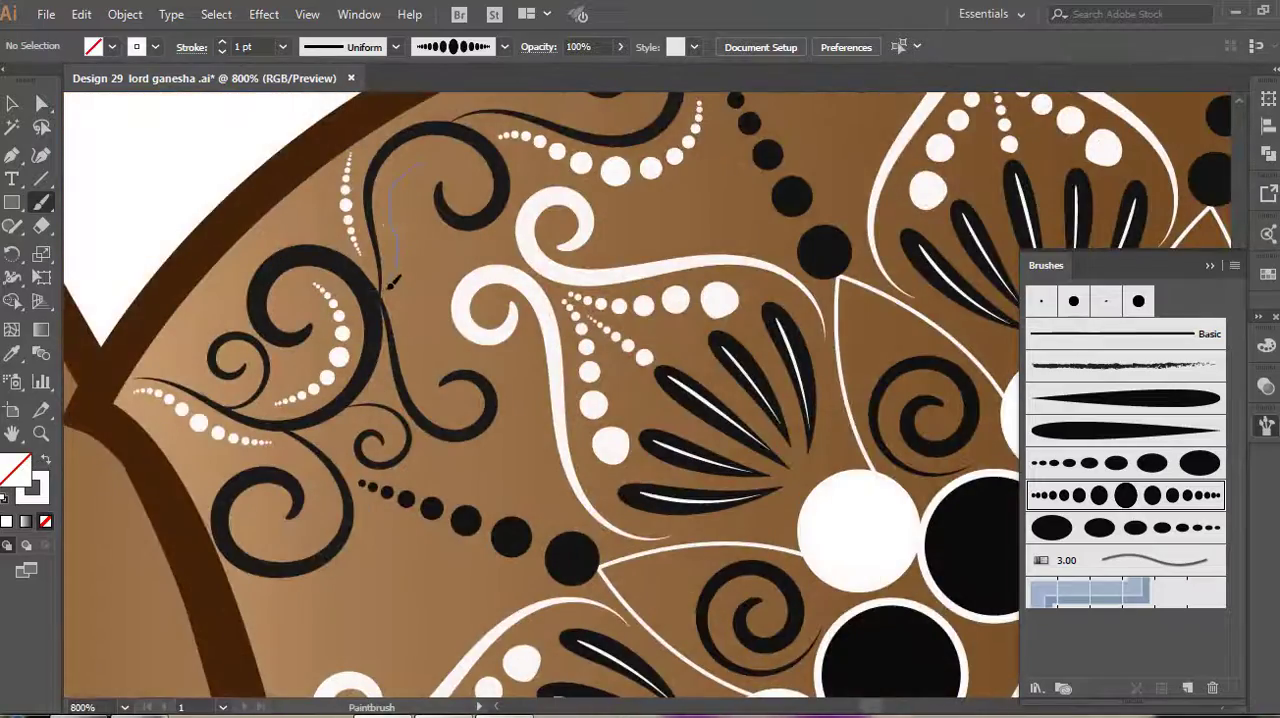
{"action": "scroll", "coordinate": [394, 270], "scroll_direction": "down", "scroll_amount": 1}
{"action": "left_click_drag", "start_coordinate": [401, 232], "coordinate": [414, 287]}
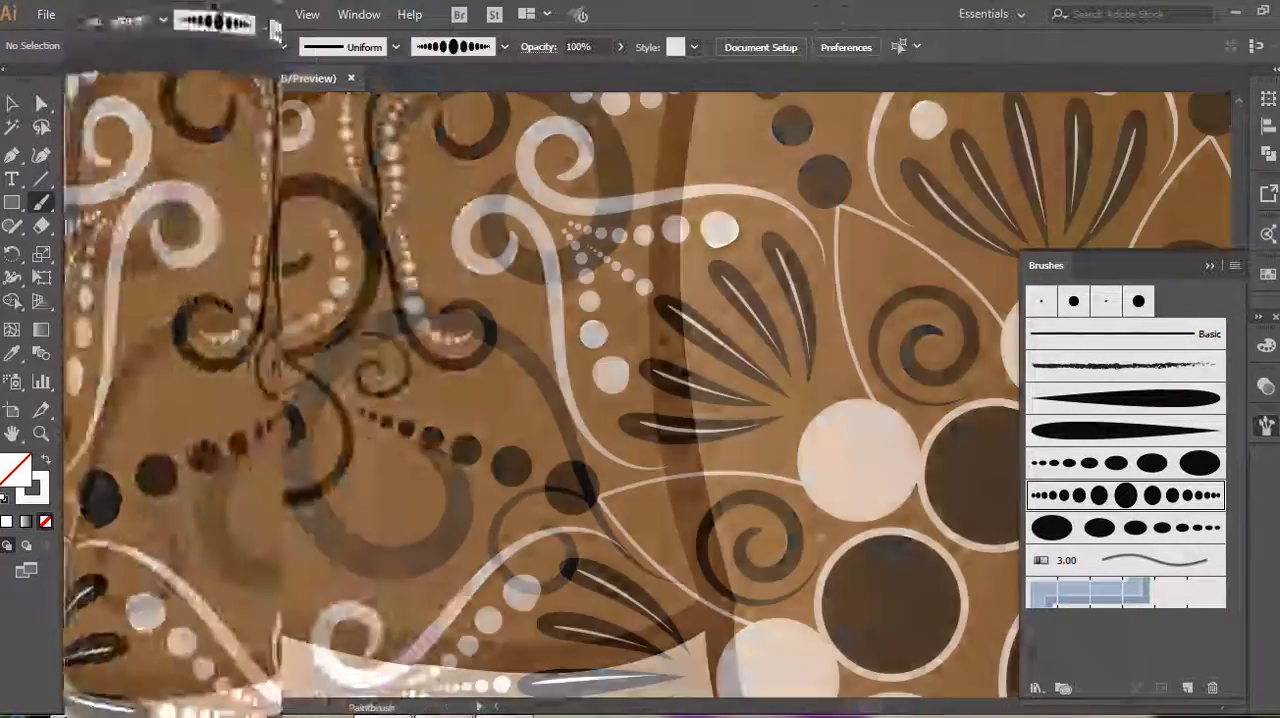
Paint white 1 pt dotted strokes inside the upper spiral and along the stem on the other ear's lower part
{"action": "mouse_move", "coordinate": [456, 115]}
{"action": "left_mouse_down"}
{"action": "mouse_move", "coordinate": [422, 171]}
{"action": "mouse_move", "coordinate": [419, 223]}
{"action": "mouse_move", "coordinate": [462, 300]}
{"action": "left_mouse_up"}
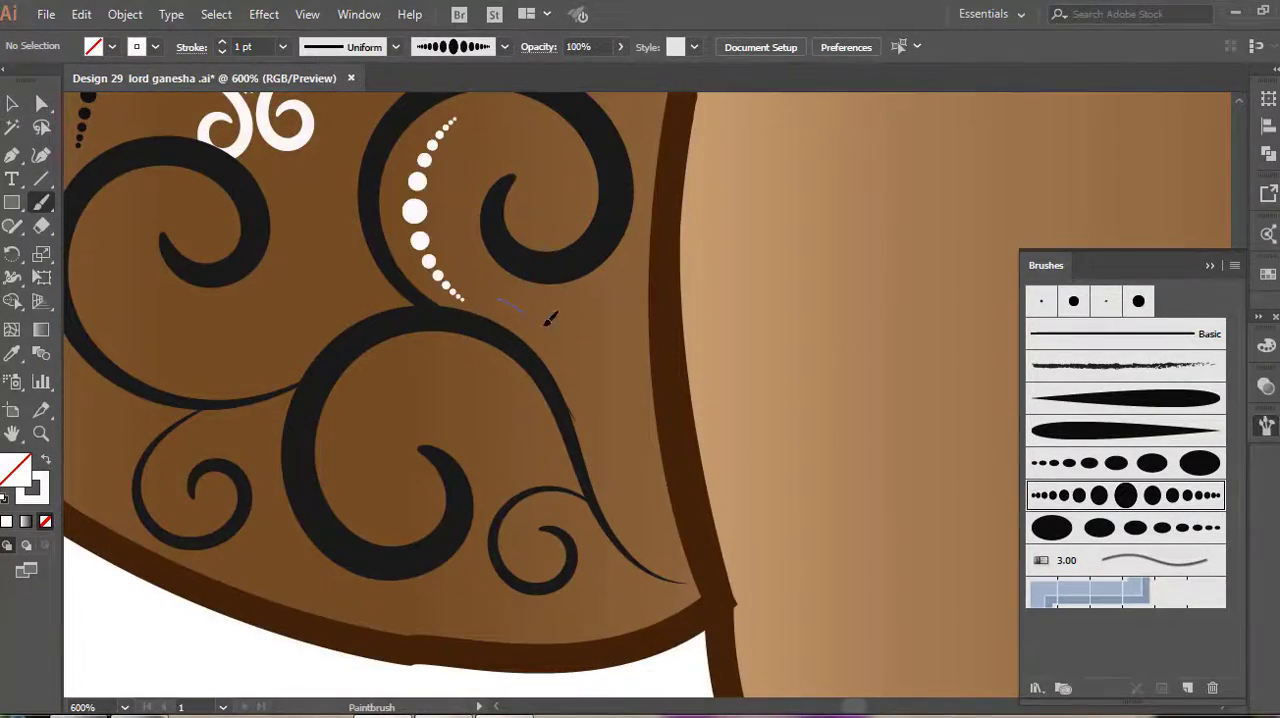
{"action": "left_click_drag", "start_coordinate": [683, 572], "coordinate": [686, 576]}
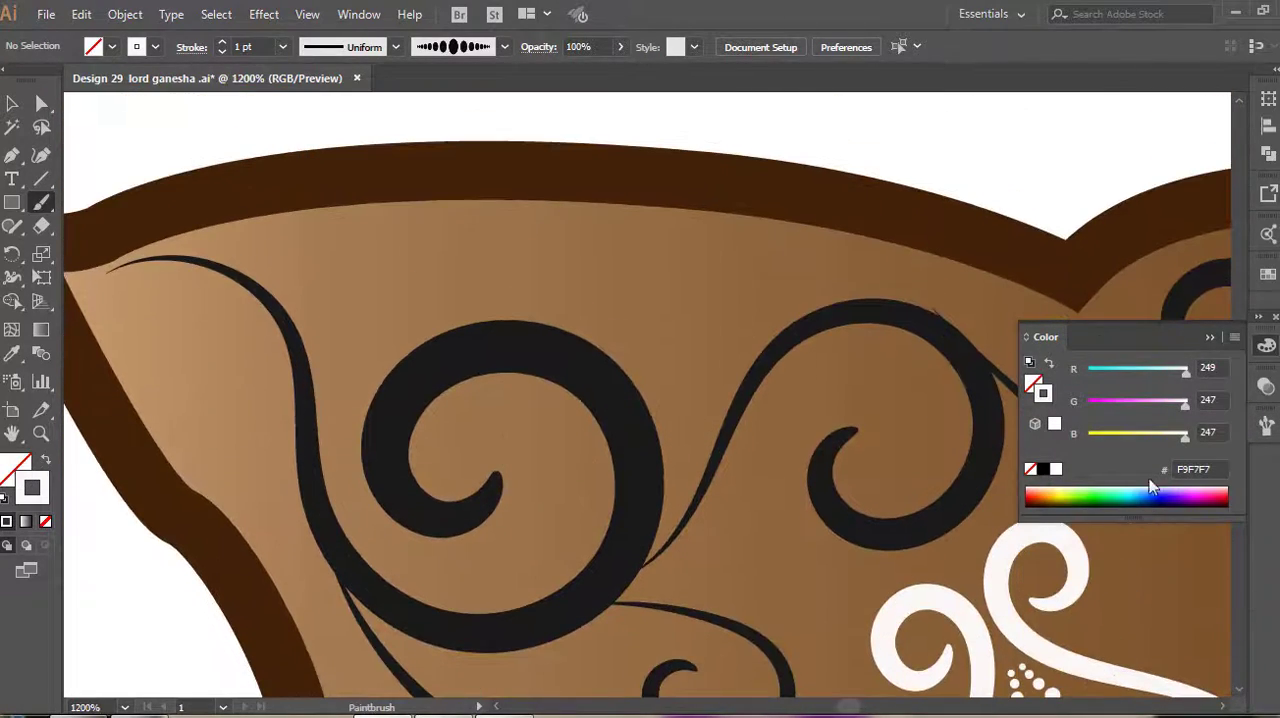
Paint a white 1 pt tapered spiral beneath the dark stem at the second ear's upper outer tip
{"action": "left_click", "coordinate": [1266, 430]}
{"action": "left_click", "coordinate": [1093, 405]}
{"action": "mouse_move", "coordinate": [143, 260]}
{"action": "left_mouse_down"}
{"action": "mouse_move", "coordinate": [177, 266]}
{"action": "mouse_move", "coordinate": [232, 300]}
{"action": "mouse_move", "coordinate": [247, 352]}
{"action": "left_mouse_up"}
{"action": "left_click_drag", "start_coordinate": [210, 340], "coordinate": [205, 360]}
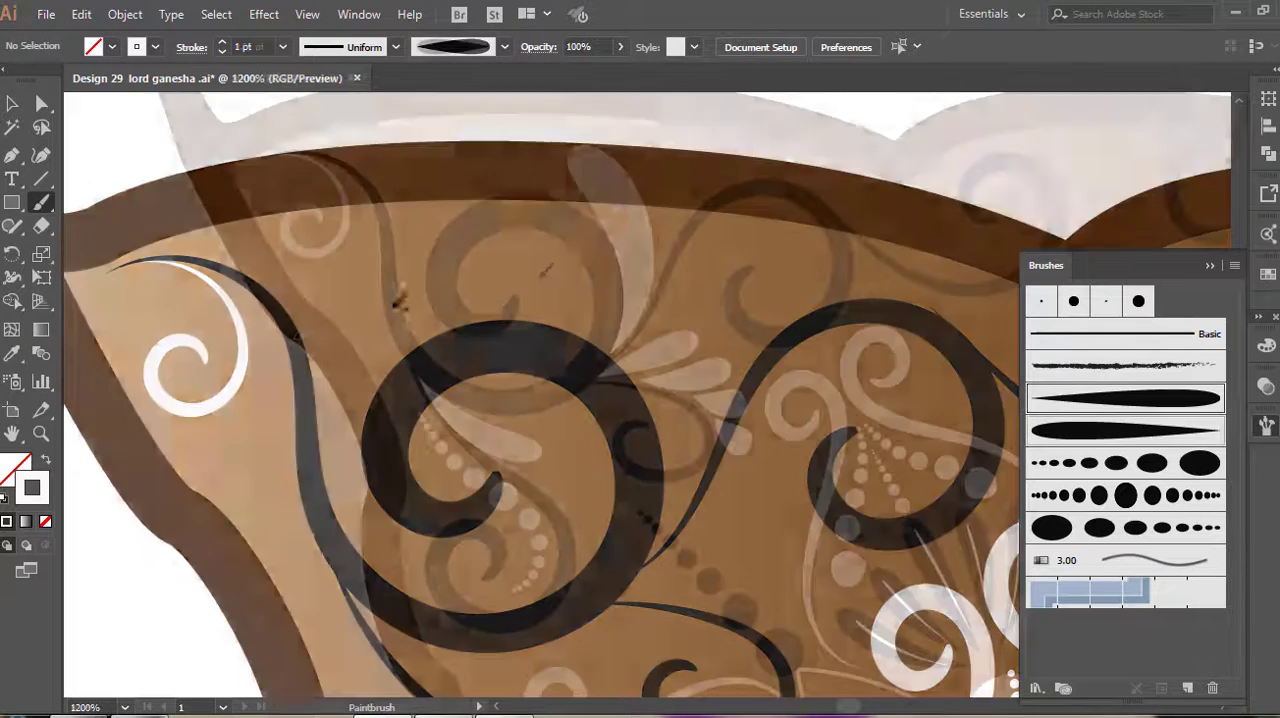
Paint white 0.25 pt teardrop highlights inside the dark spirals along the second ear's upper edge
{"action": "left_click_drag", "start_coordinate": [549, 340], "coordinate": [435, 340]}
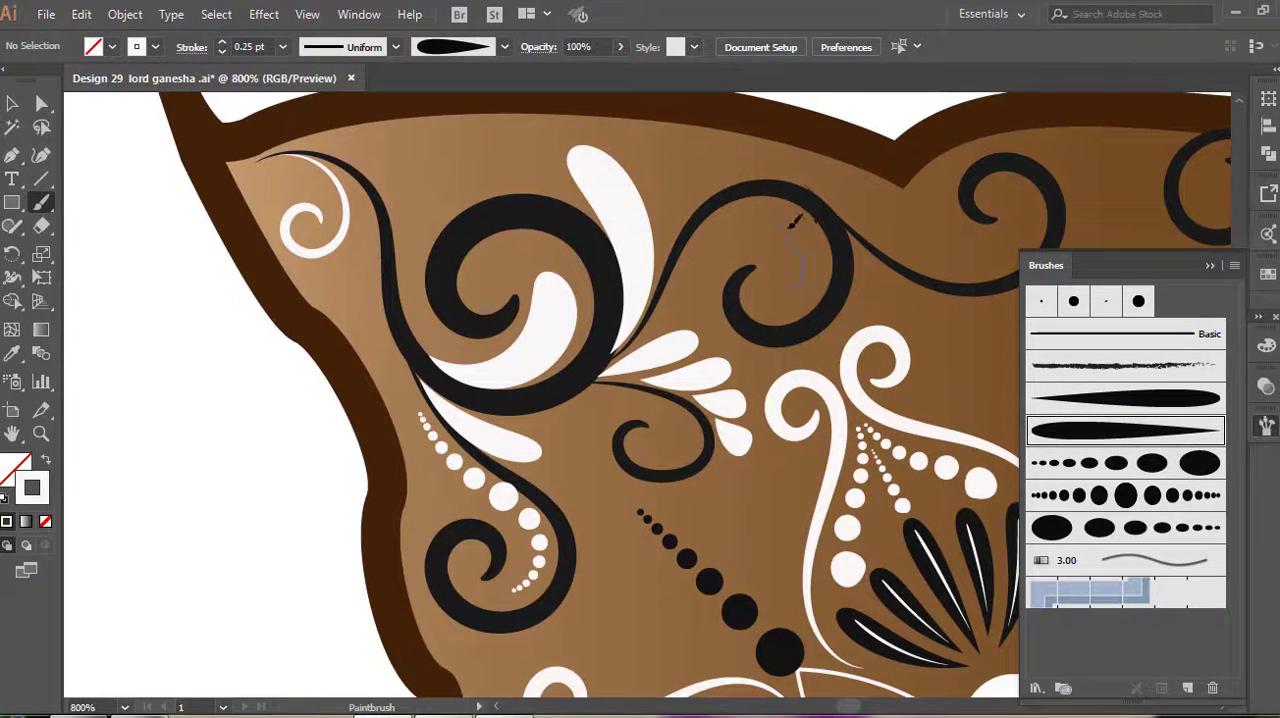
{"action": "left_click_drag", "start_coordinate": [690, 248], "coordinate": [670, 289]}
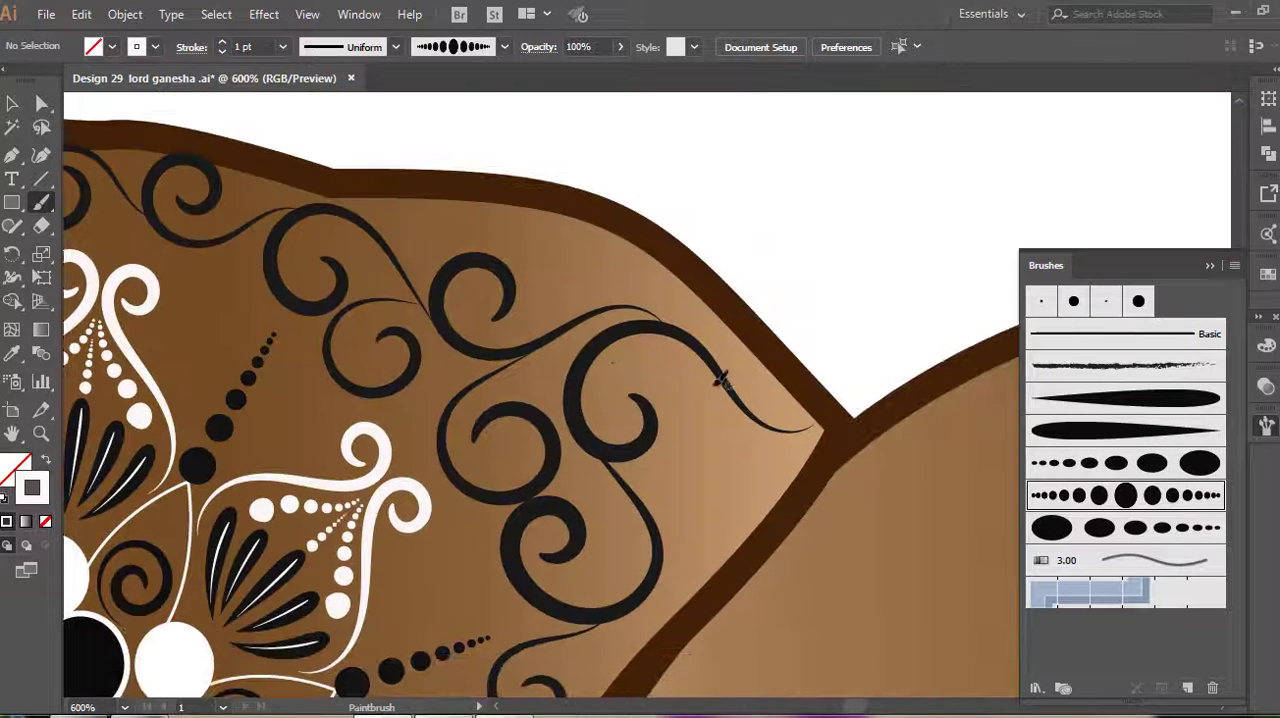
Paint white 1 pt dotted strokes beside the dark spirals and stems across the second ear's upper part
{"action": "mouse_move", "coordinate": [808, 430]}
{"action": "left_mouse_down"}
{"action": "mouse_move", "coordinate": [707, 427]}
{"action": "mouse_move", "coordinate": [703, 497]}
{"action": "left_mouse_up"}
{"action": "left_click_drag", "start_coordinate": [760, 450], "coordinate": [722, 470]}
{"action": "left_click_drag", "start_coordinate": [732, 321], "coordinate": [801, 327]}
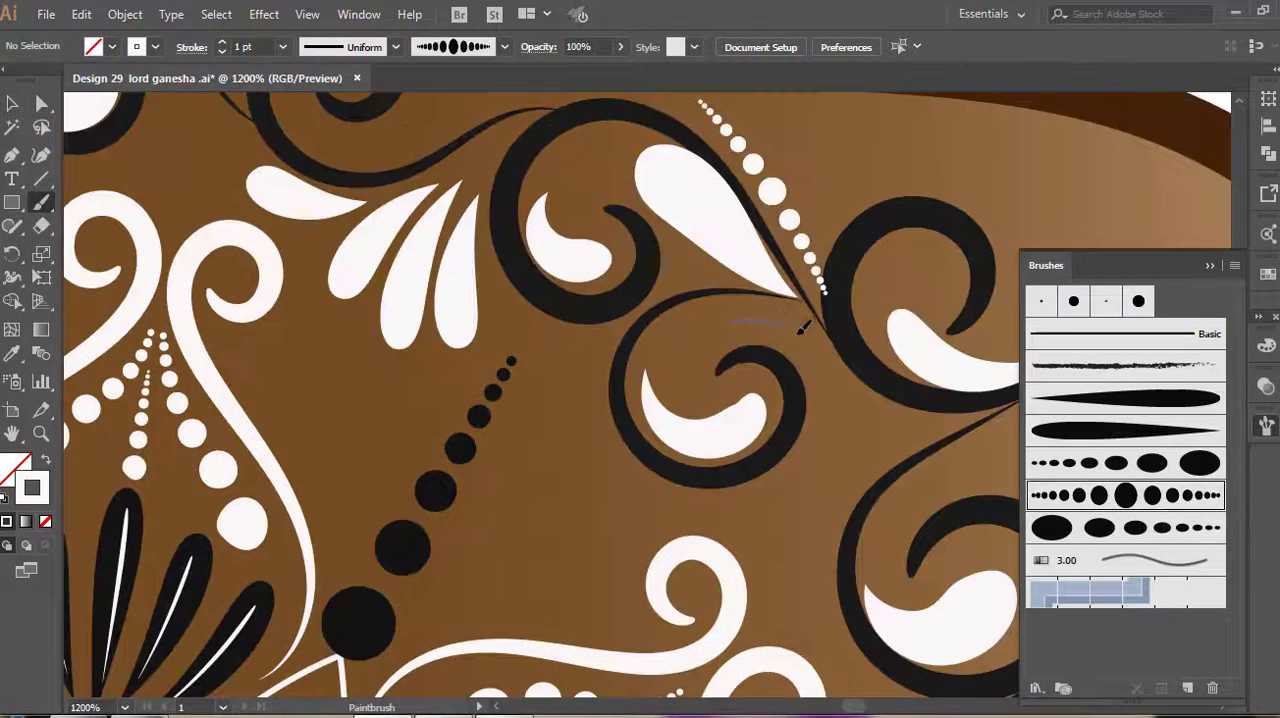
{"action": "left_click_drag", "start_coordinate": [955, 418], "coordinate": [955, 421]}
{"action": "scroll", "coordinate": [437, 308], "scroll_direction": "up", "scroll_amount": 5}
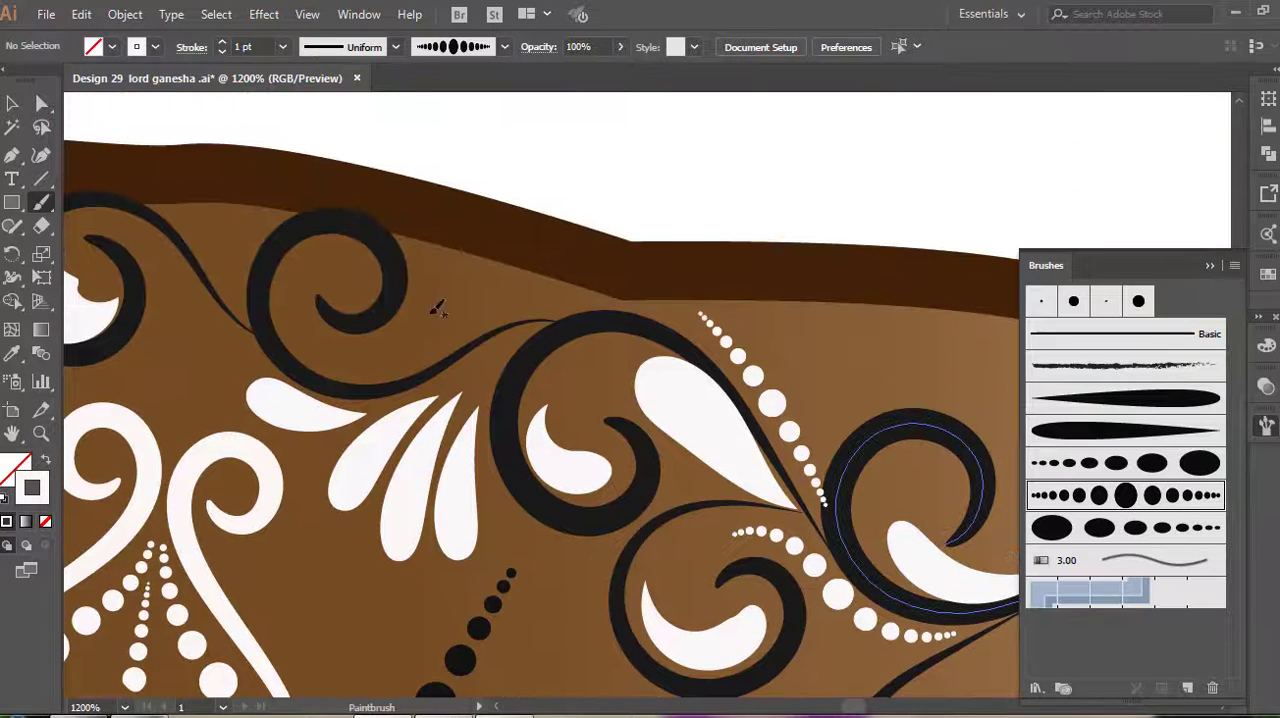
{"action": "left_click_drag", "start_coordinate": [505, 310], "coordinate": [572, 300]}
Shift the dotted stroke above the four white teardrops slightly left along the dark stem
{"action": "key", "text": "v"}
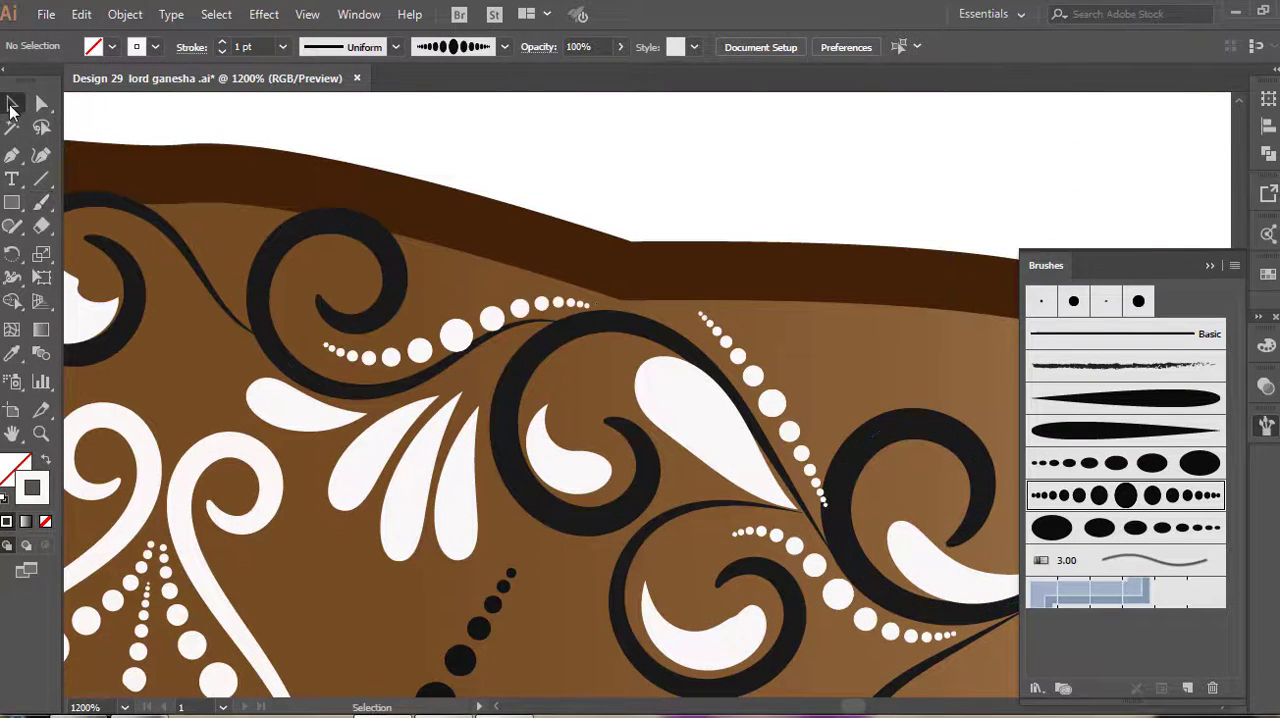
{"action": "left_click", "coordinate": [560, 332]}
{"action": "scroll", "coordinate": [556, 333], "scroll_direction": "down", "scroll_amount": 5}
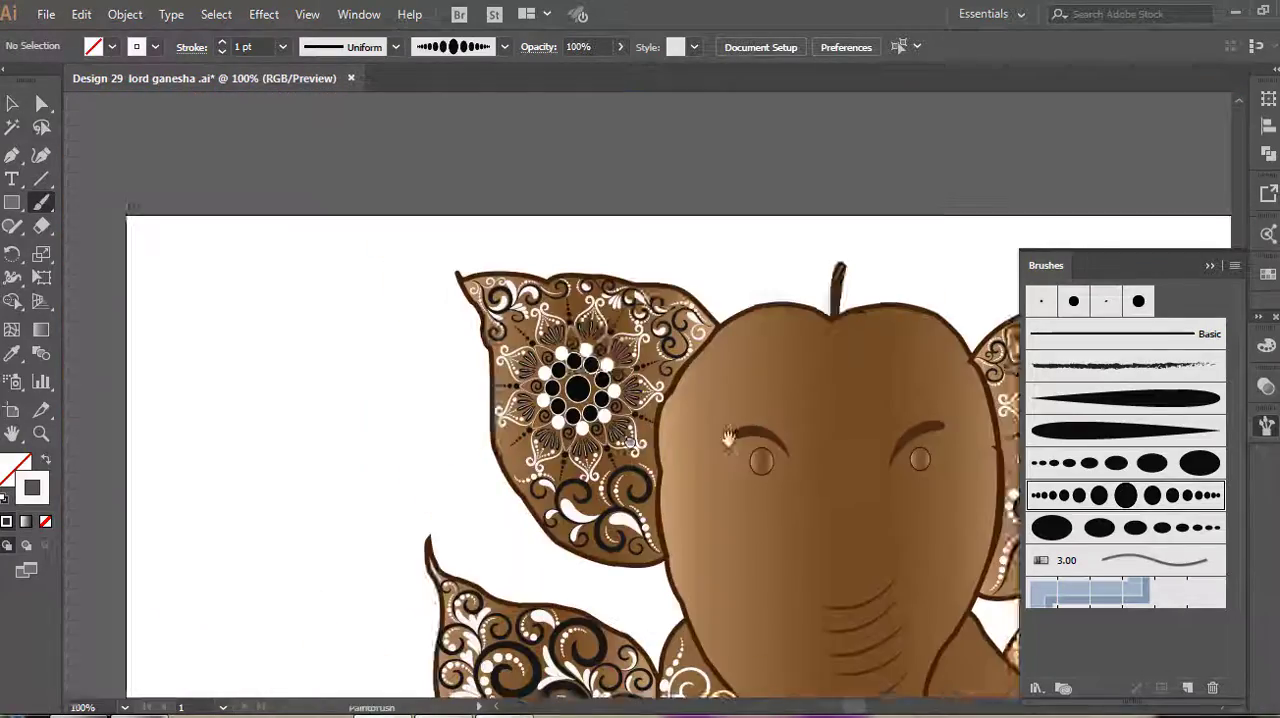
{"action": "key", "text": "ctrl+minus"}
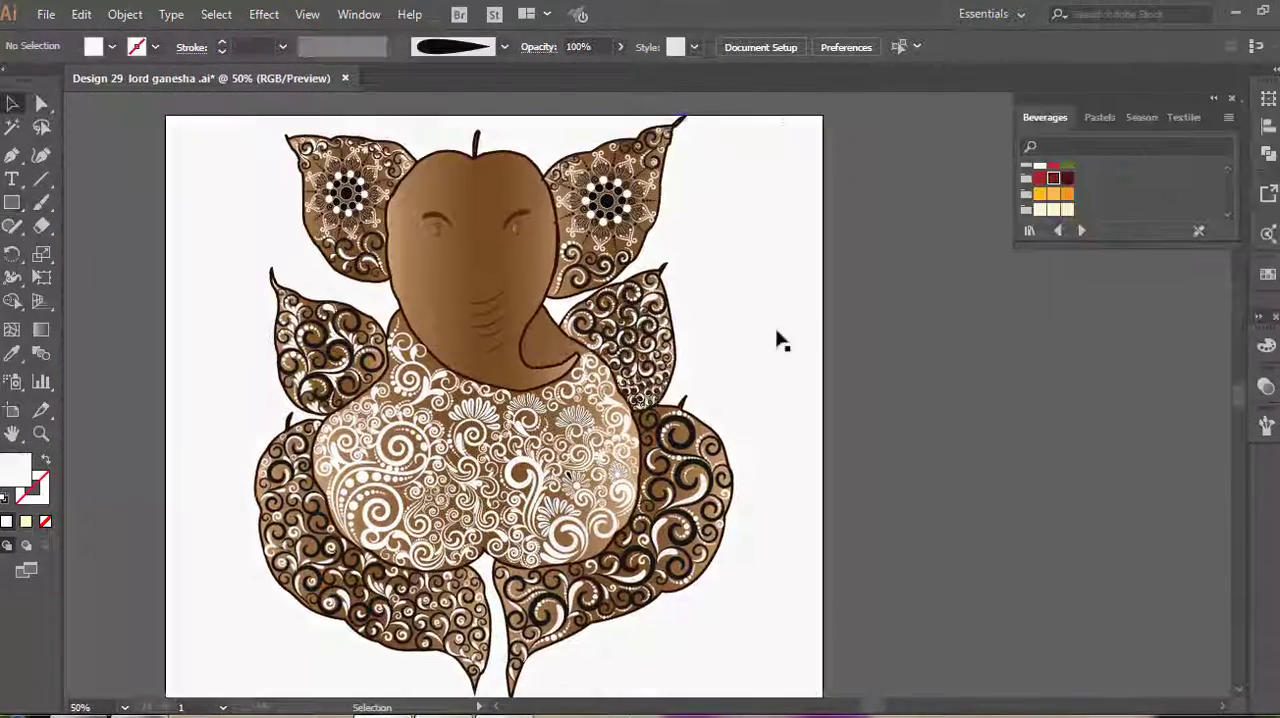
Fill the background rectangle behind the Ganesha with the dark red Beverages swatch, collapse the swatch library and deselect the rectangle
{"action": "left_click", "coordinate": [763, 314]}
{"action": "left_click", "coordinate": [1053, 178]}
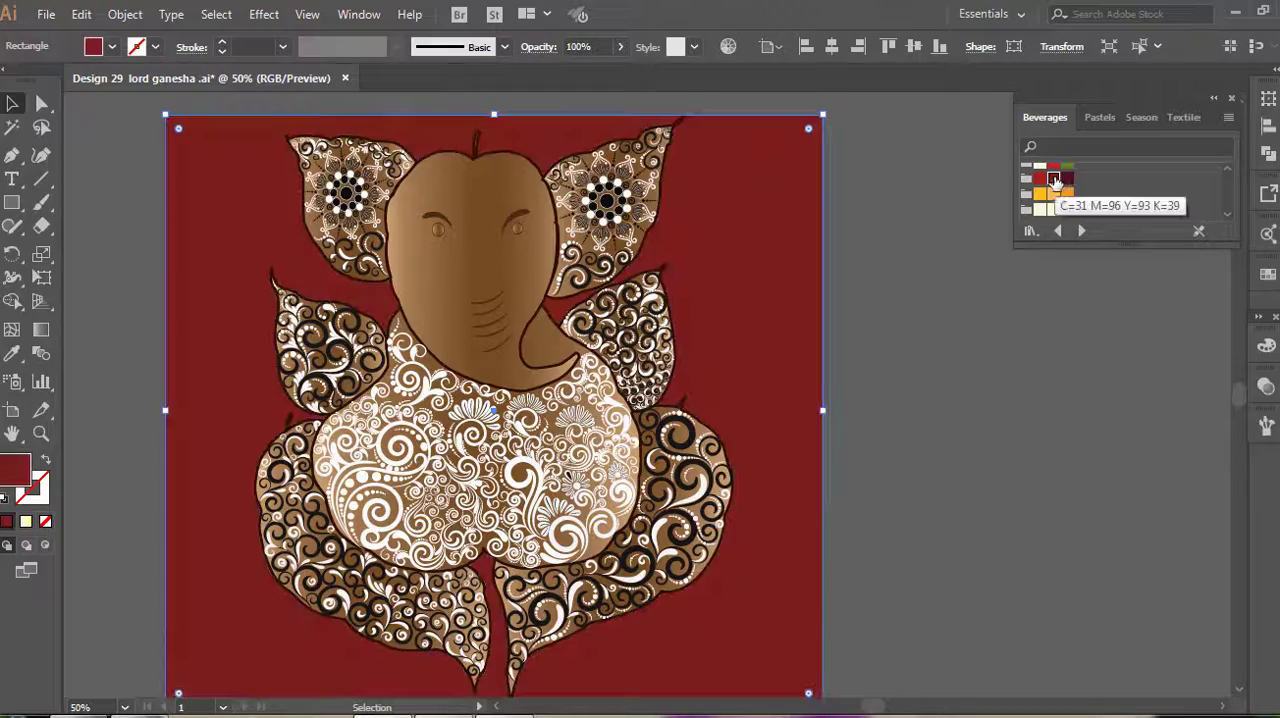
{"action": "left_click", "coordinate": [1214, 97]}
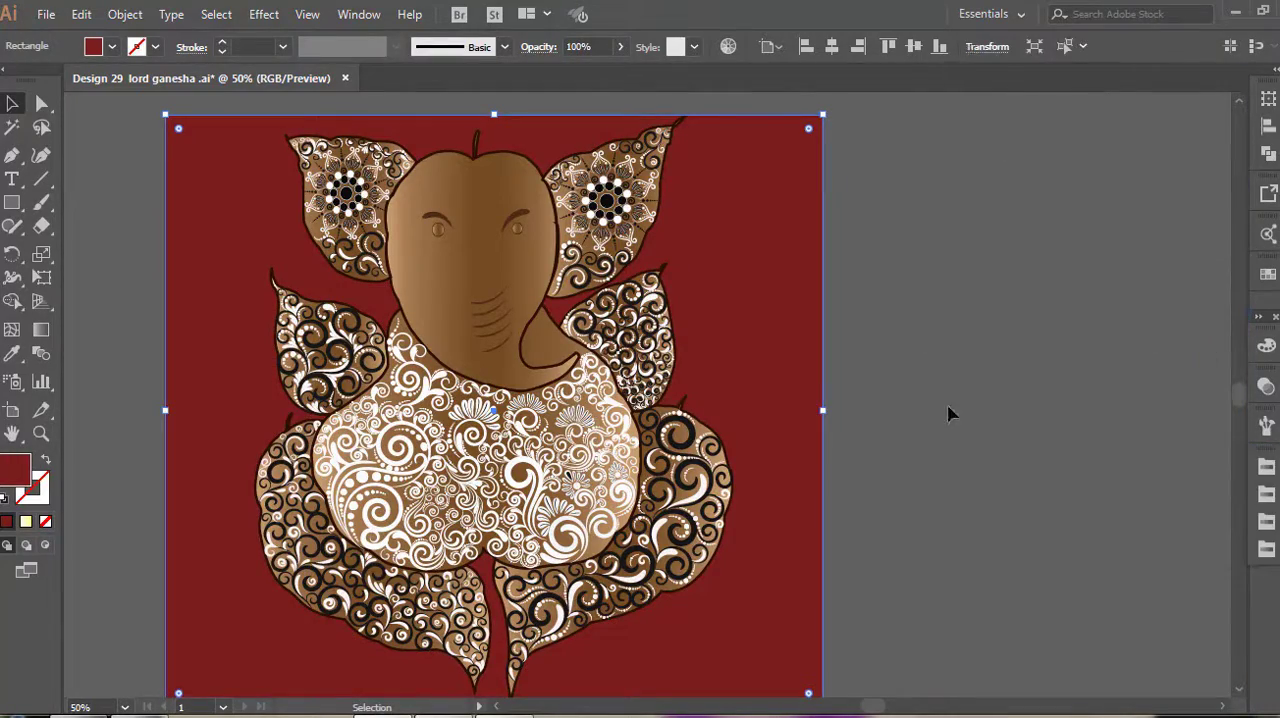
{"action": "left_click", "coordinate": [949, 409]}
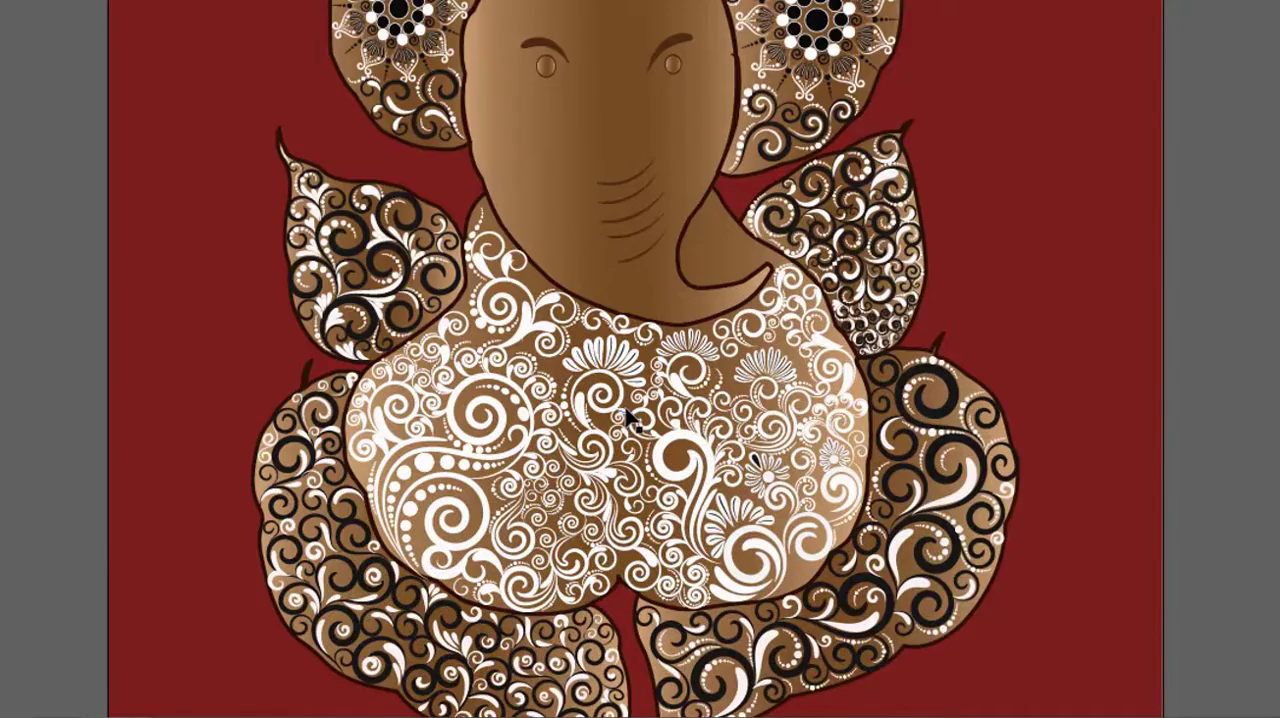
Inspect the white spirals, petal fans and dotted strokes in the middle of the belly at close range
{"action": "scroll", "coordinate": [627, 418], "scroll_direction": "up", "scroll_amount": 3}
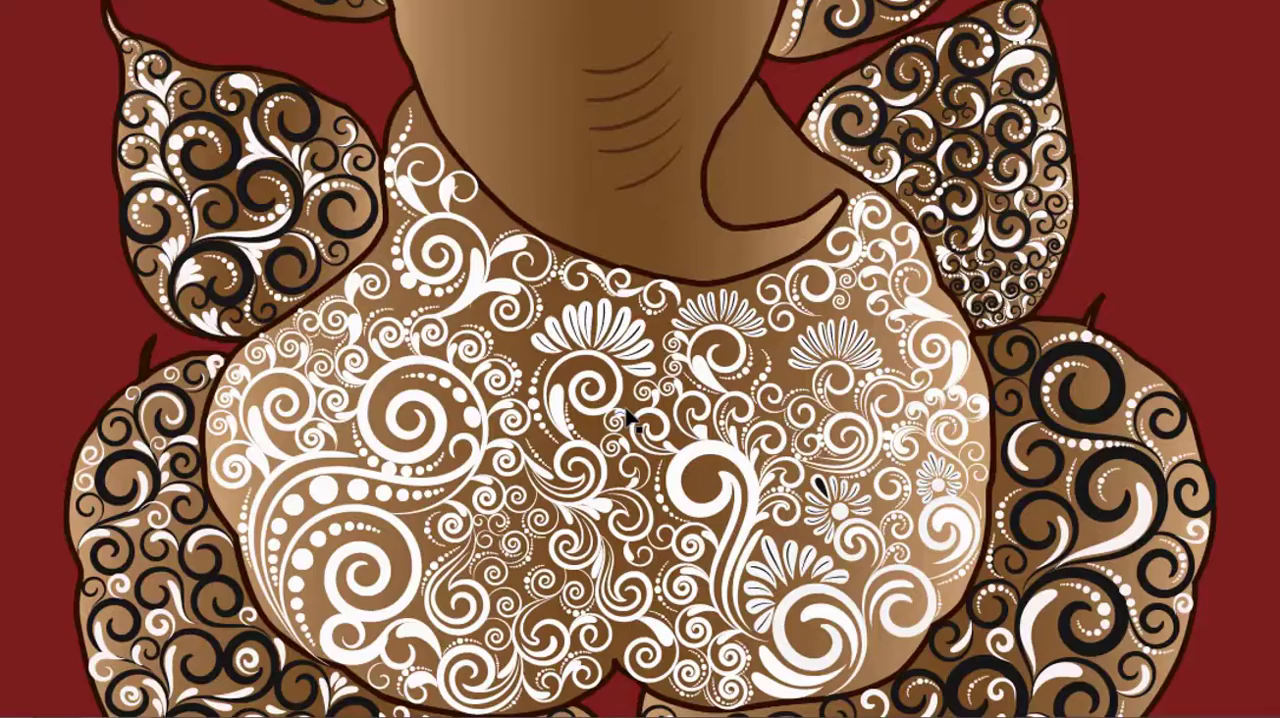
{"action": "scroll", "coordinate": [627, 418], "scroll_direction": "up", "scroll_amount": 2}
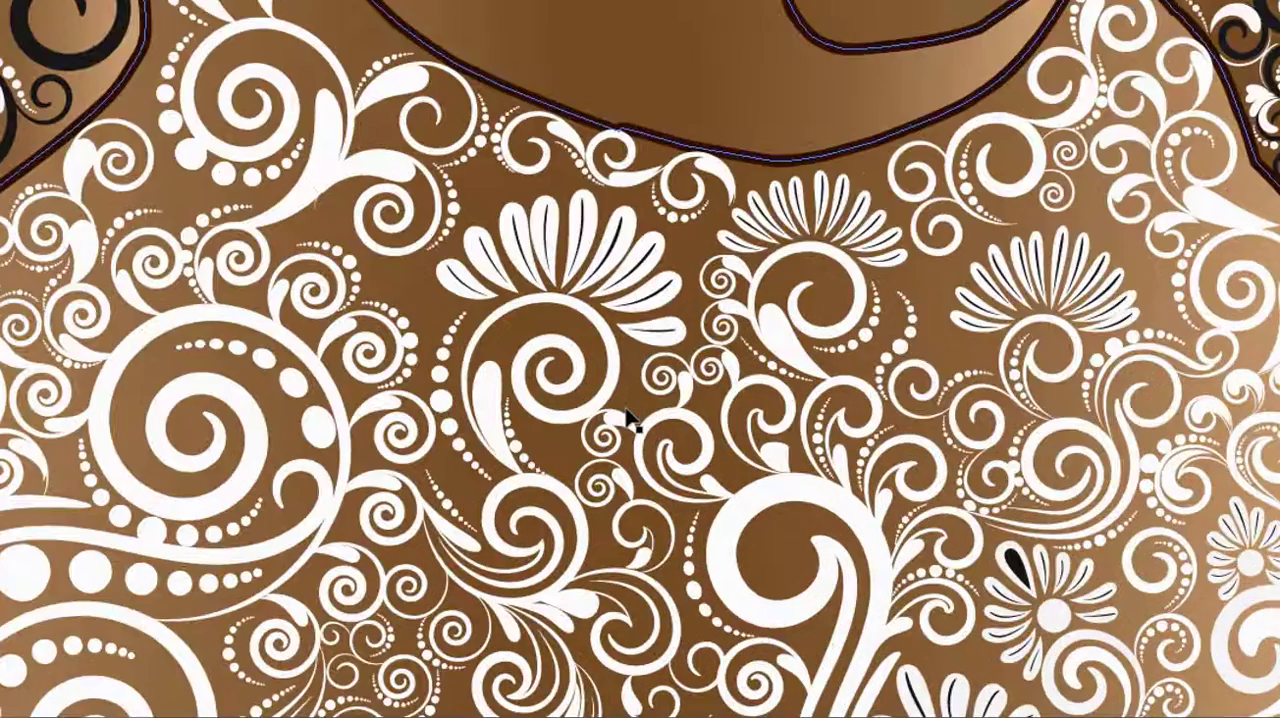
{"action": "scroll", "coordinate": [627, 418], "scroll_direction": "up", "scroll_amount": 2}
{"action": "scroll", "coordinate": [627, 418], "scroll_direction": "up", "scroll_amount": 1}
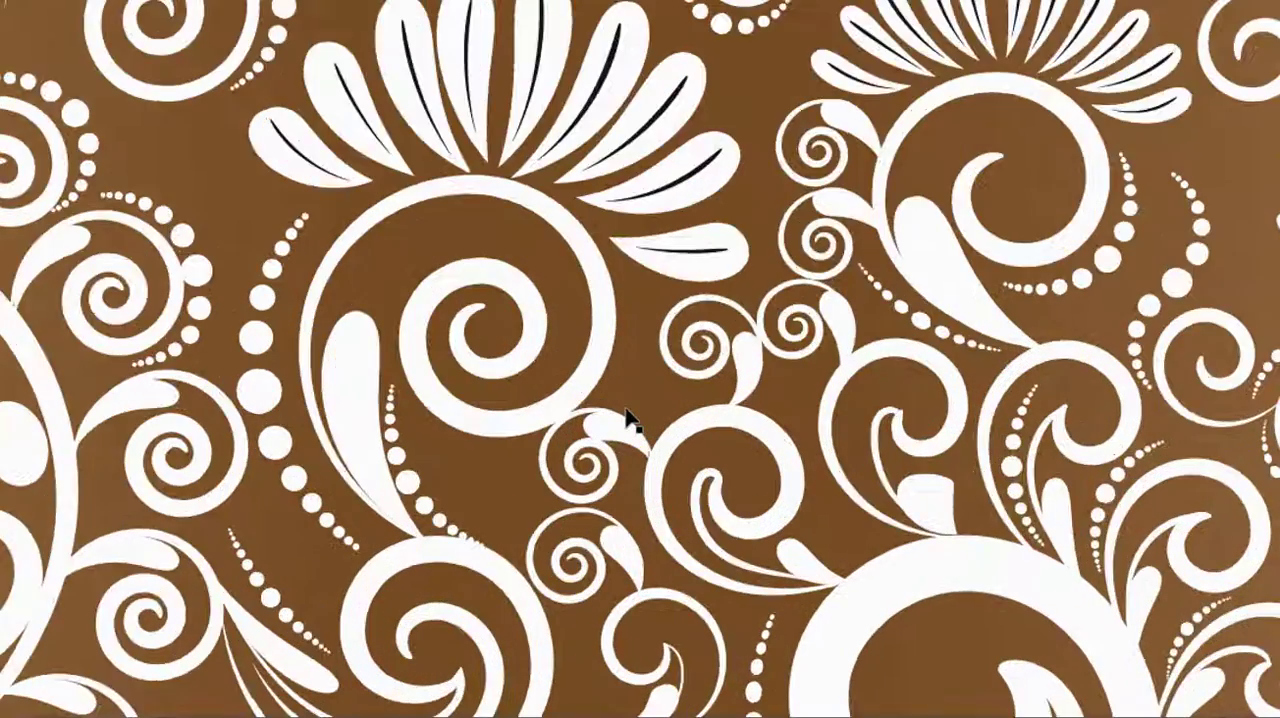
{"action": "scroll", "coordinate": [627, 418], "scroll_direction": "up", "scroll_amount": 2}
{"action": "scroll", "coordinate": [627, 418], "scroll_direction": "up", "scroll_amount": 1}
{"action": "scroll", "coordinate": [627, 418], "scroll_direction": "up", "scroll_amount": 2}
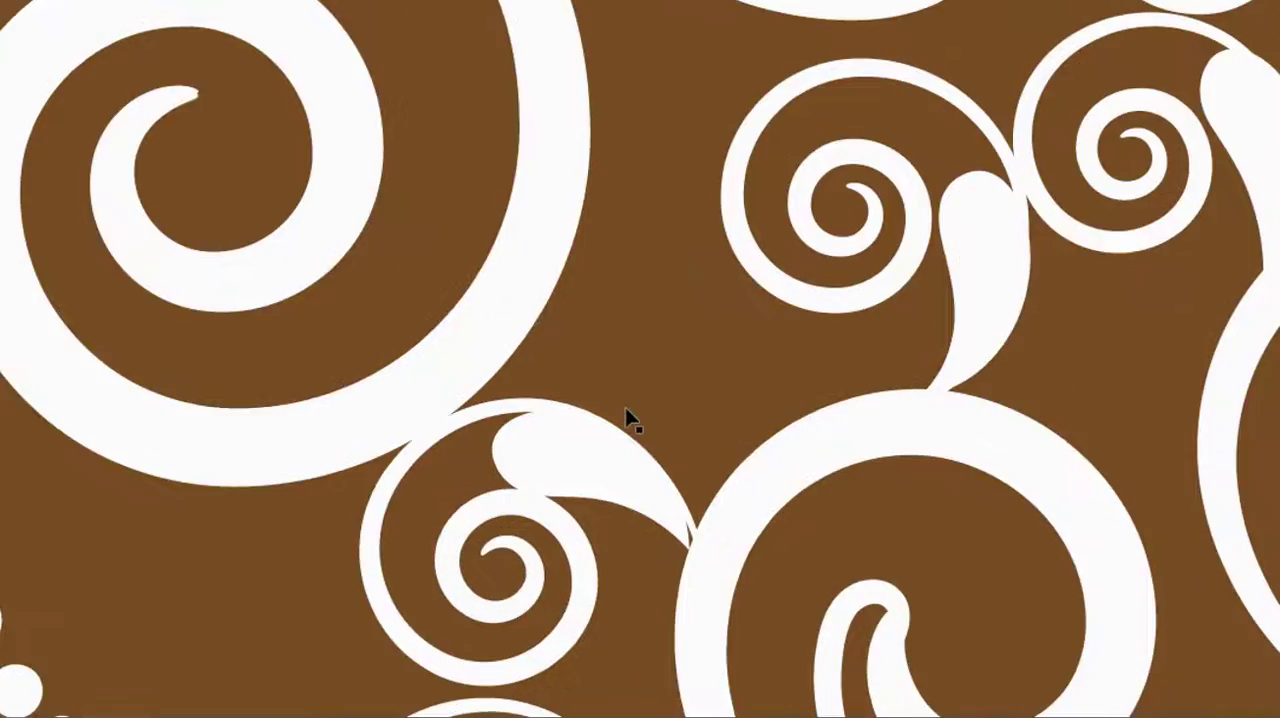
{"action": "scroll", "coordinate": [627, 418], "scroll_direction": "down", "scroll_amount": 2}
{"action": "scroll", "coordinate": [627, 418], "scroll_direction": "down", "scroll_amount": 5}
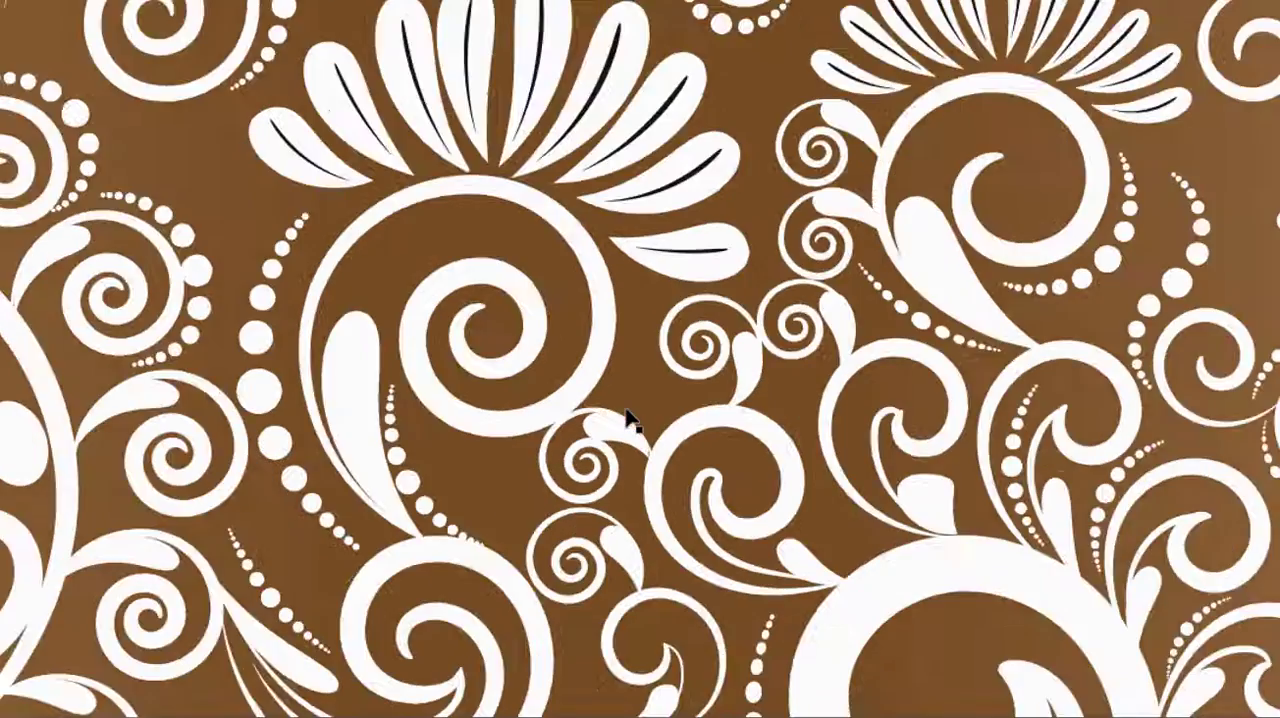